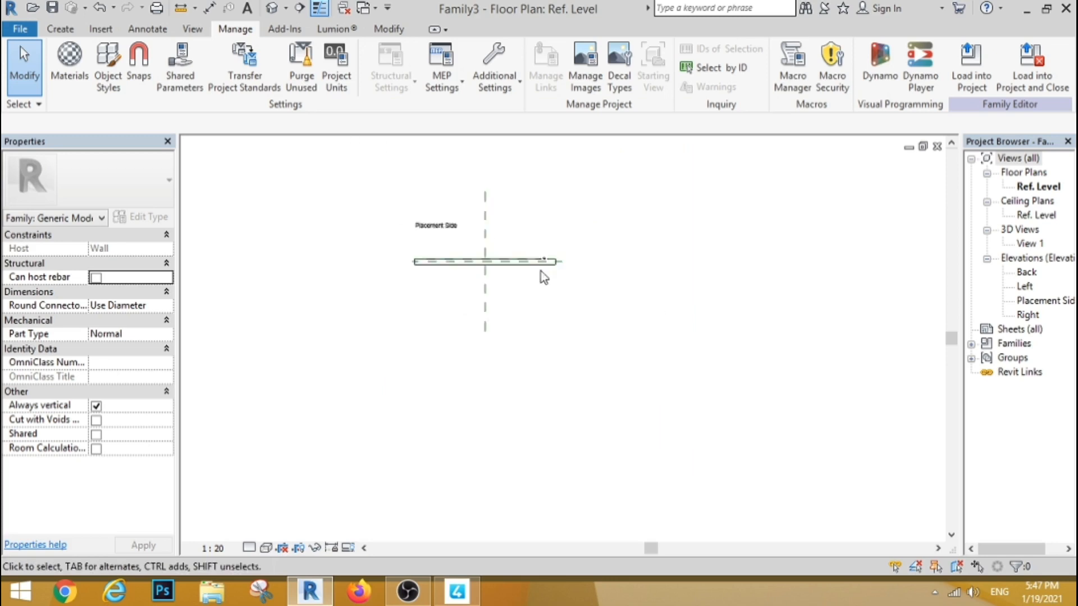
Place a reference plane offset 16 from the wall's upper edge, just below the wall, and another offset 4 below it.
scroll(540, 268, up, 3)
click(64, 29)
click(824, 73)
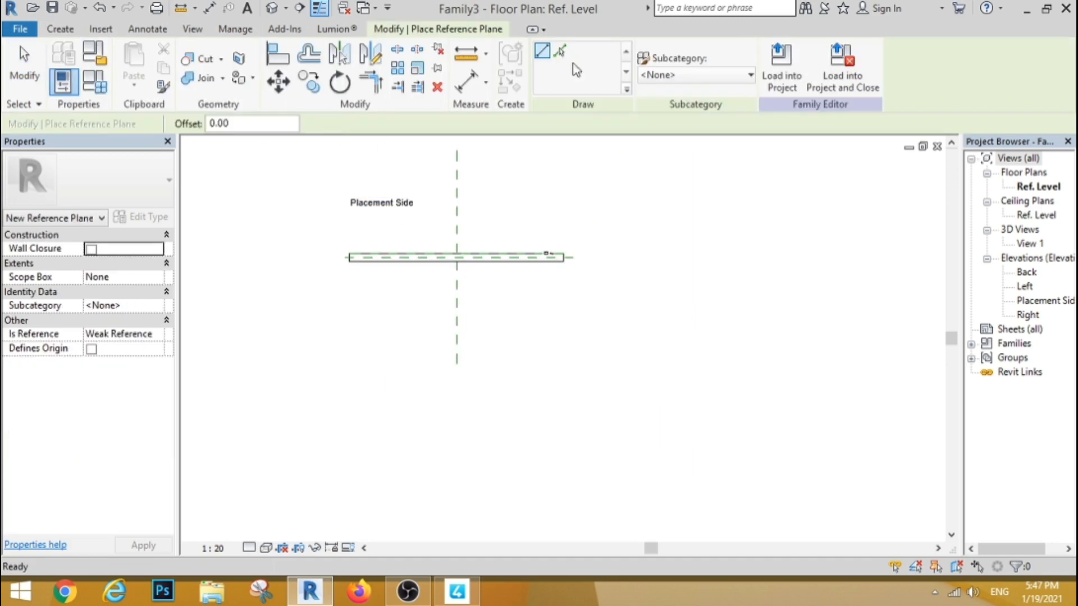
click(224, 123)
text(16)
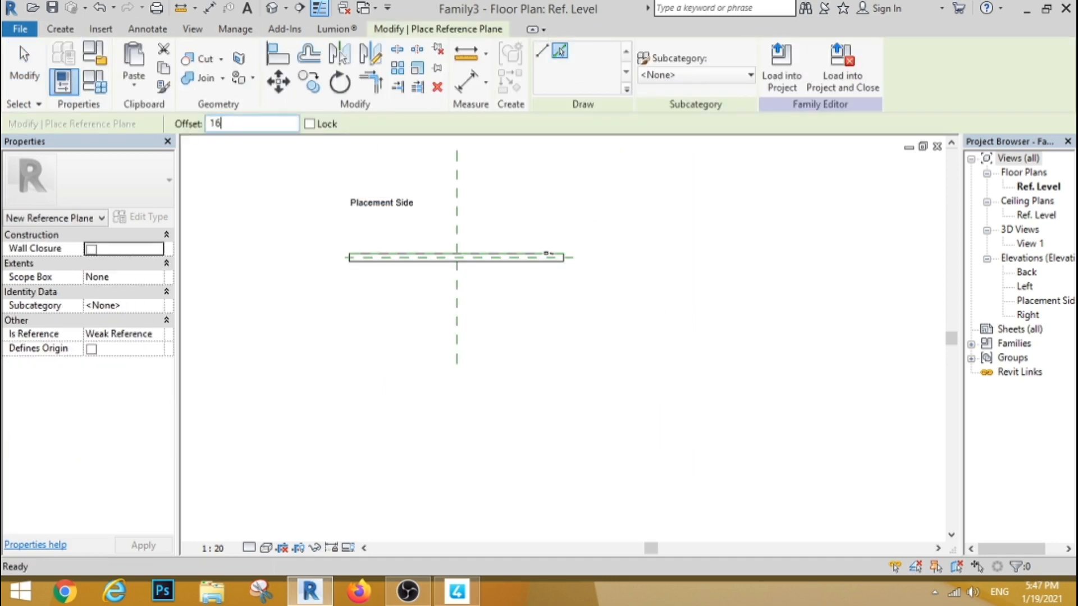
click(391, 262)
scroll(391, 262, up, 5)
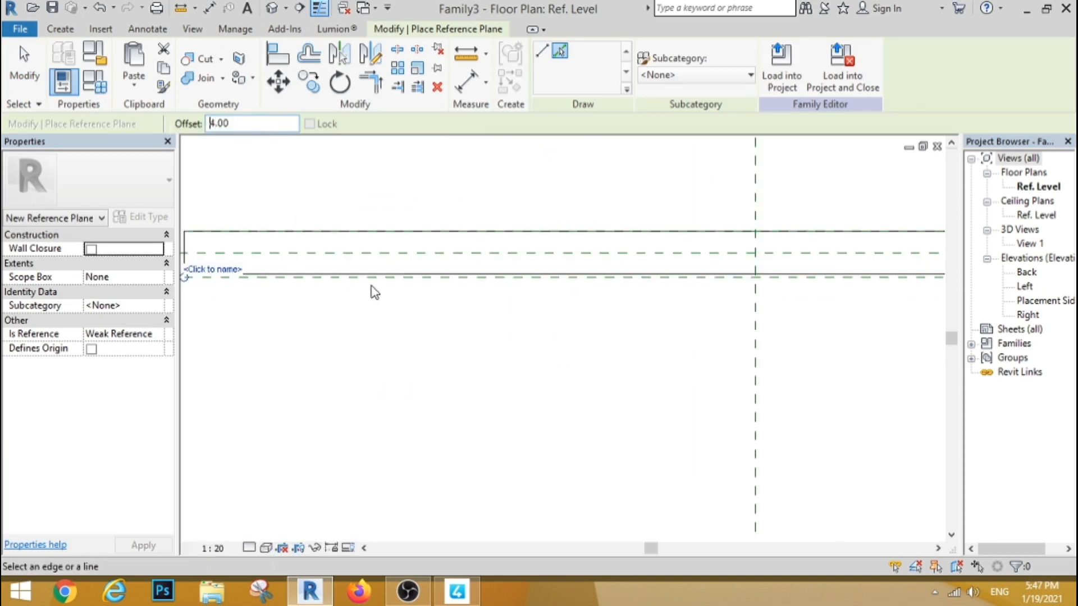
click(400, 281)
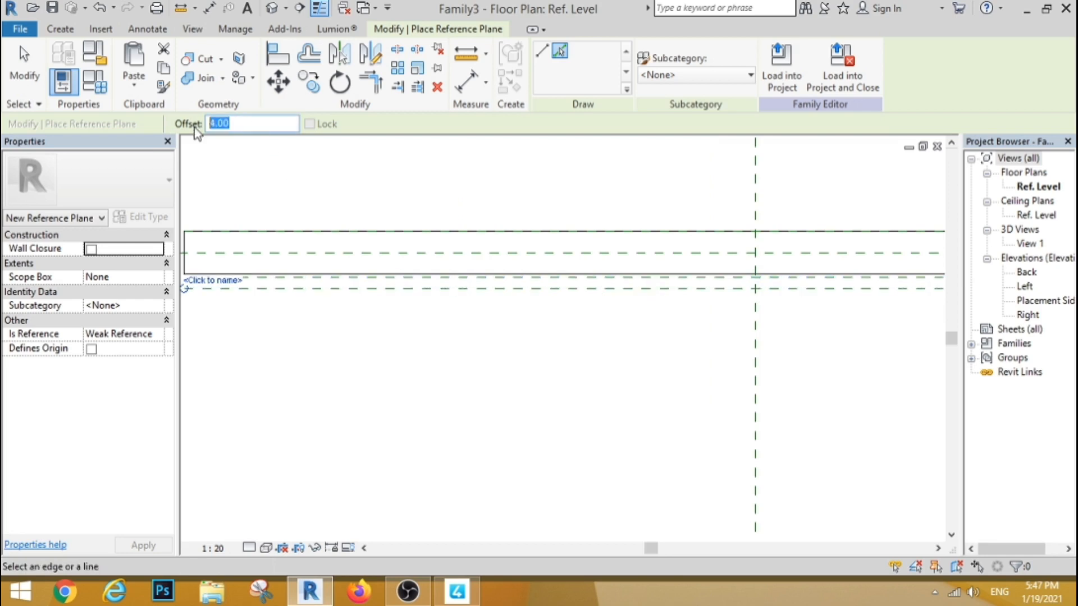
click(24, 67)
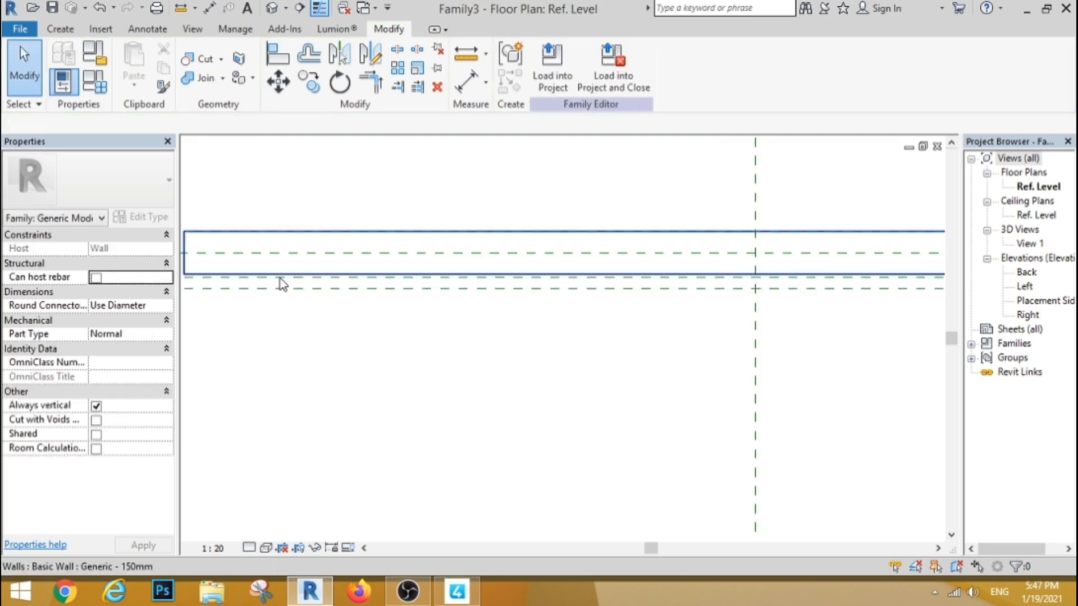
Delete the new reference plane closest to the wall's lower edge.
click(205, 261)
click(36, 63)
click(261, 277)
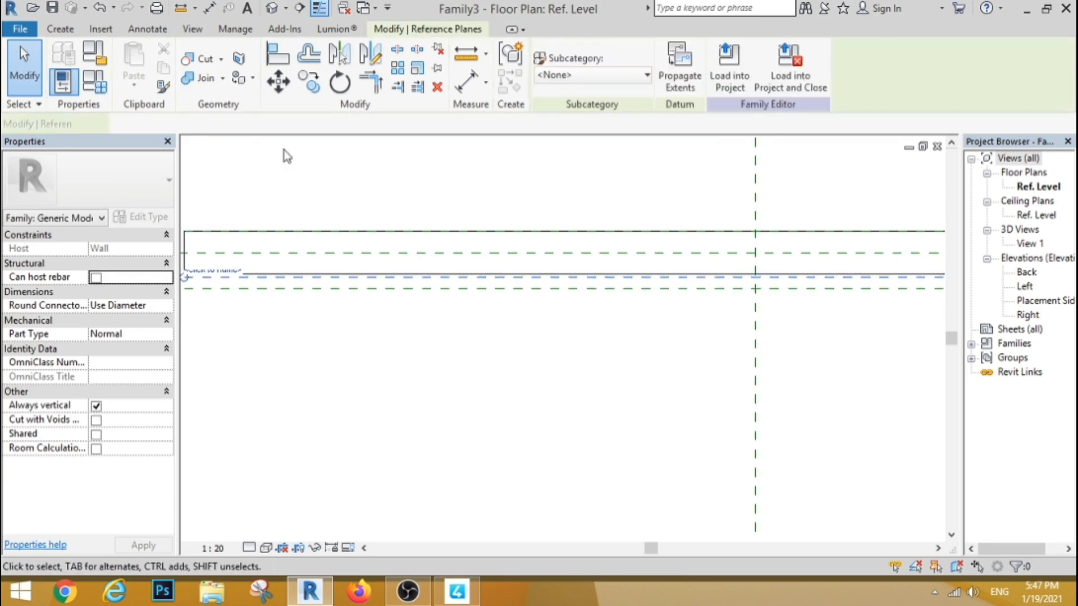
click(438, 87)
Add a reference plane offset 4 below the remaining lower one, plus two more below it at successive offsets of 15.
click(62, 28)
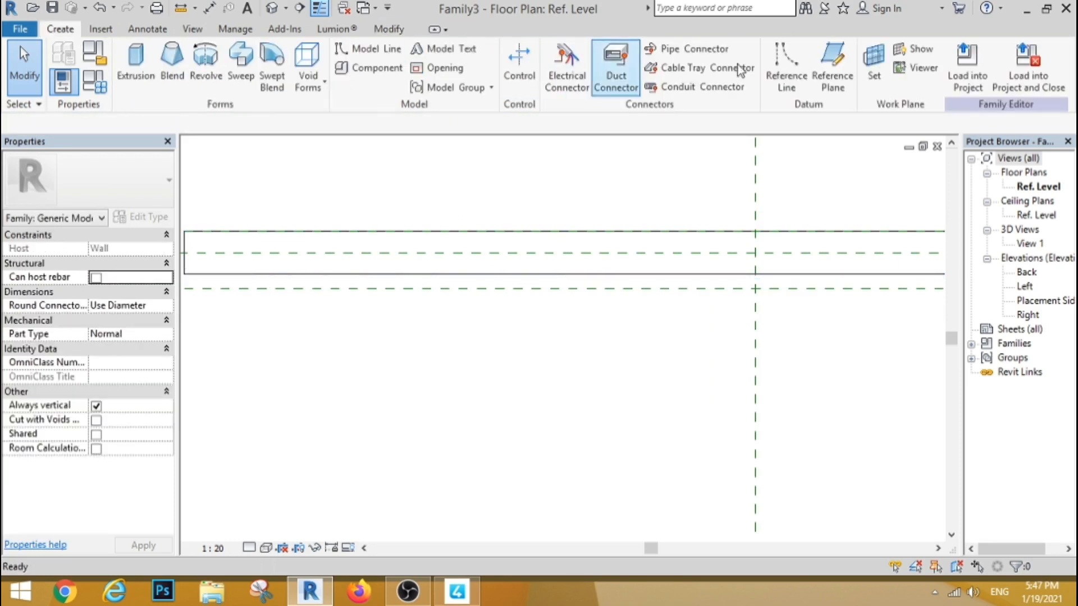
click(835, 63)
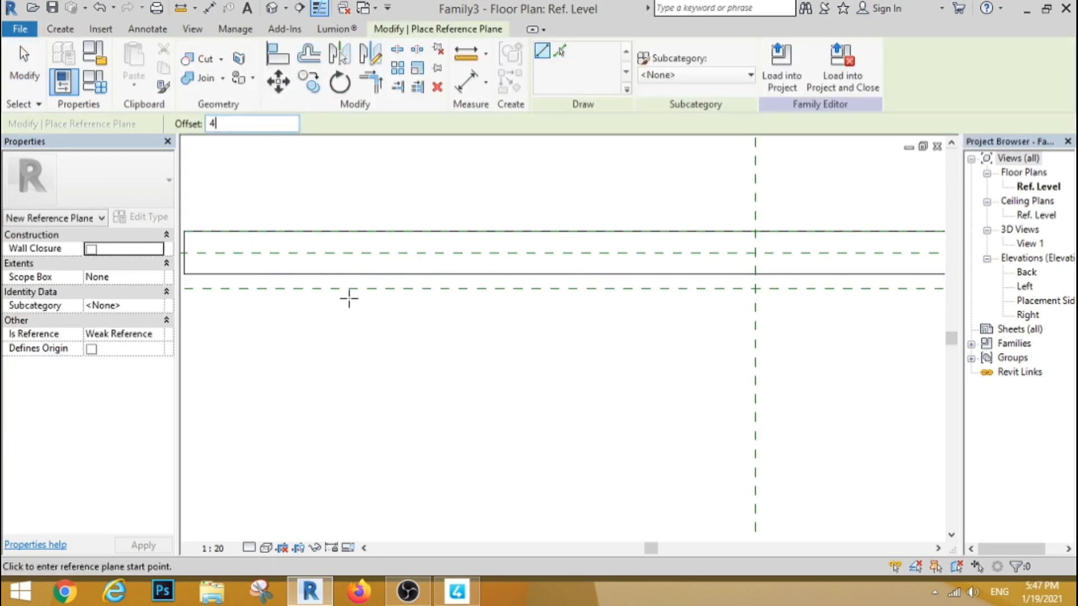
click(556, 54)
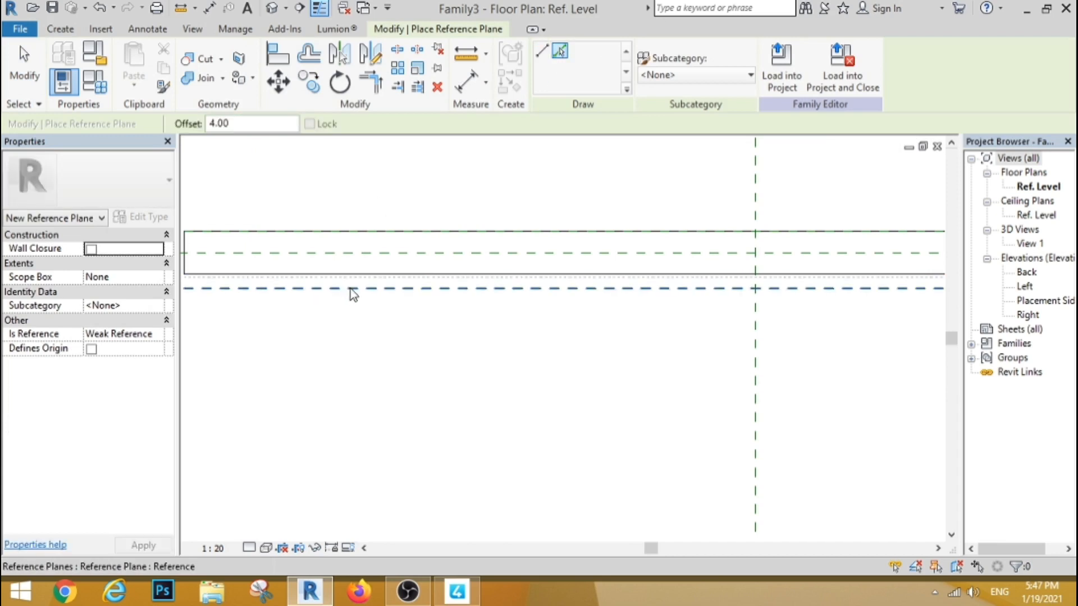
click(354, 291)
text(15)
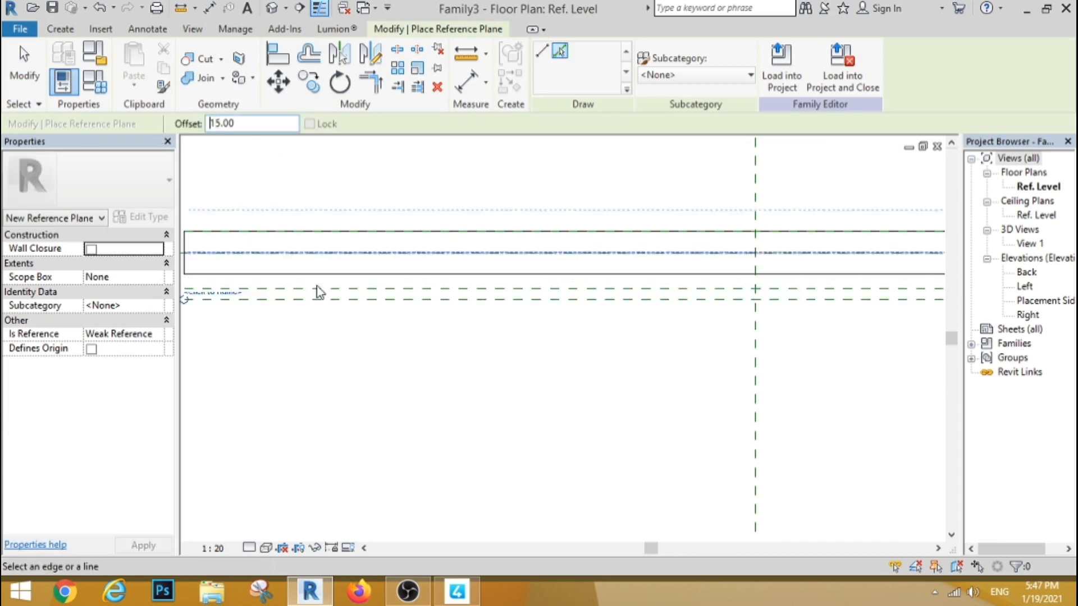
click(416, 306)
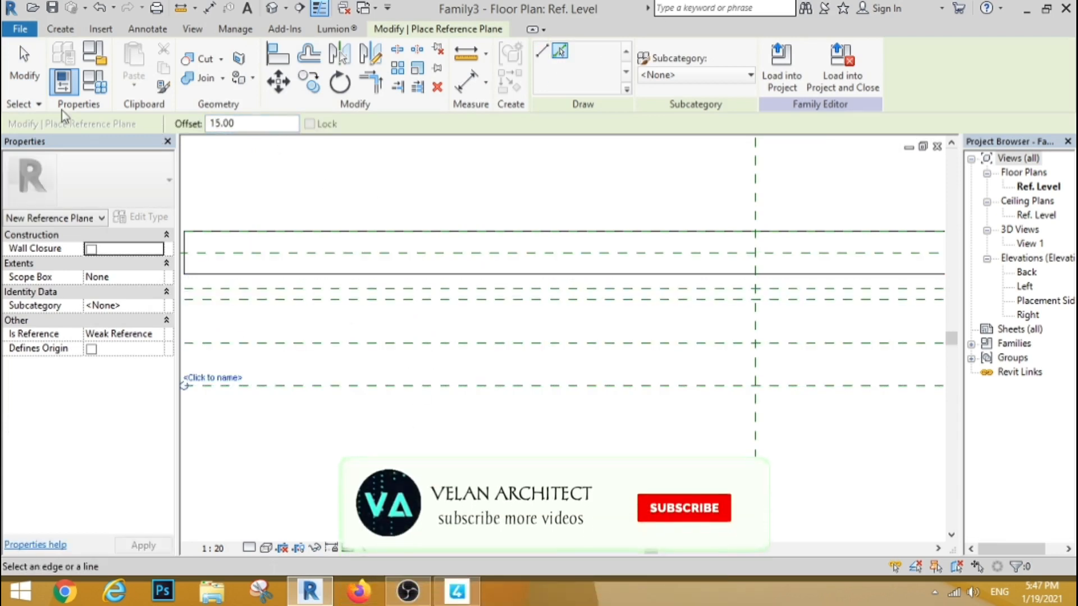
click(24, 61)
Open the Back elevation and add a reference plane offset 4 above Ref. Level.
scroll(424, 433, down, 3)
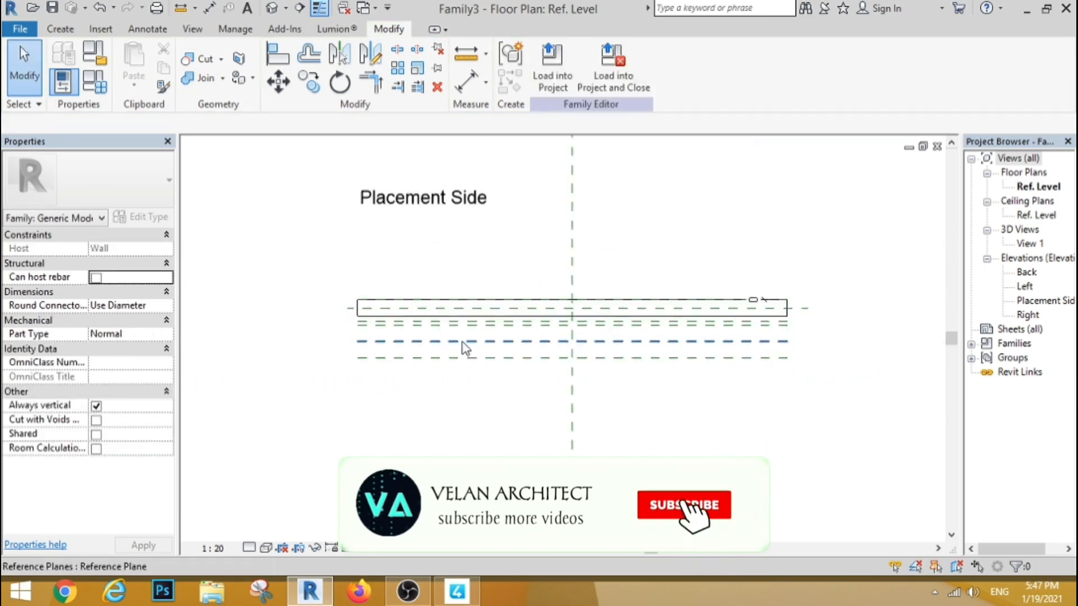
double_click(1026, 272)
scroll(561, 359, down, 3)
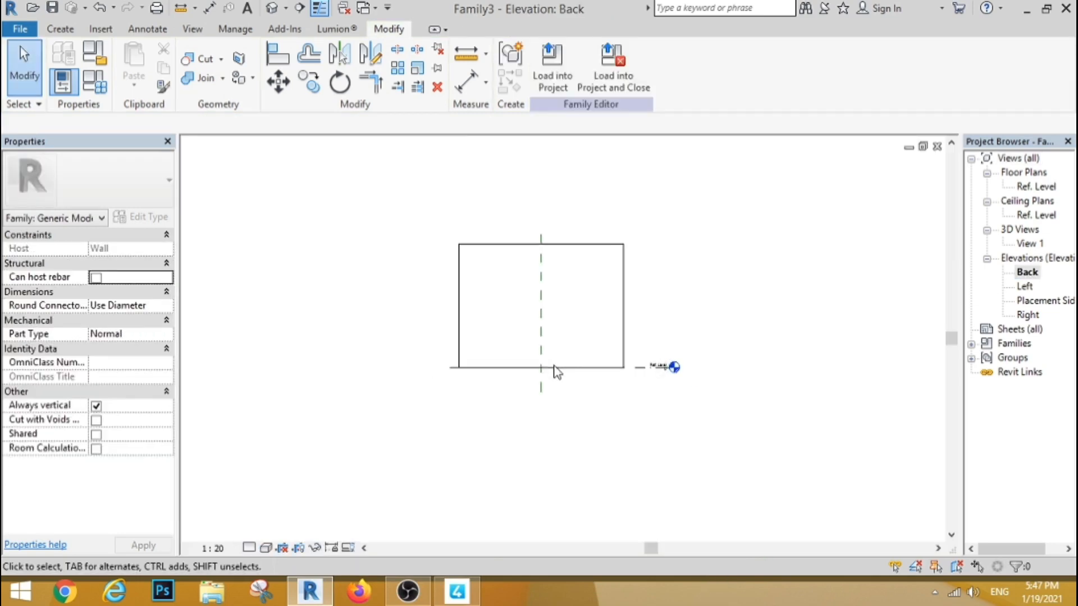
scroll(551, 368, up, 4)
click(60, 29)
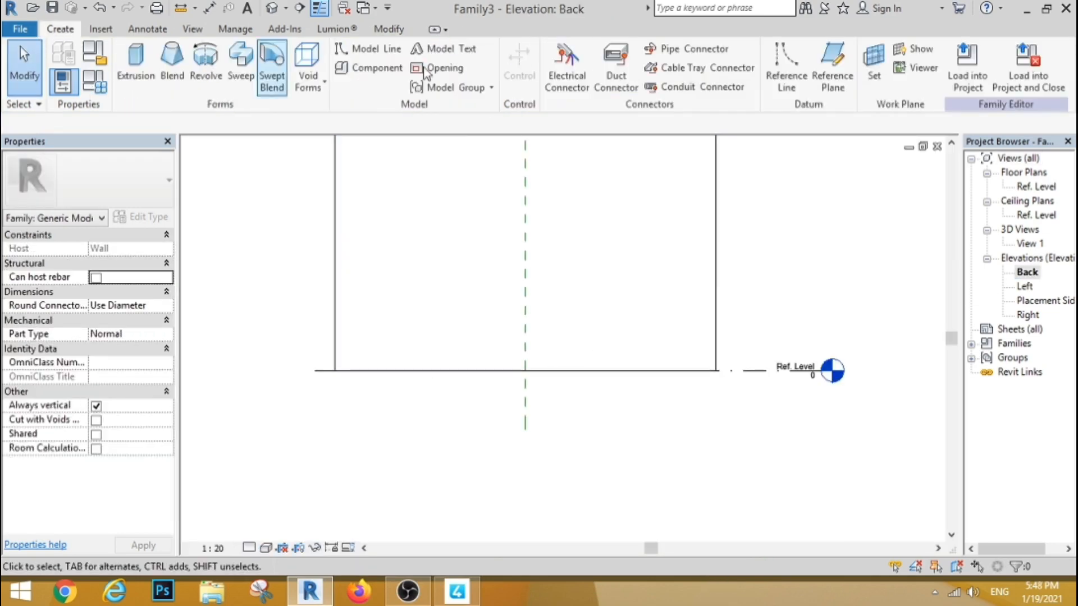
click(829, 62)
key(p)
key(l)
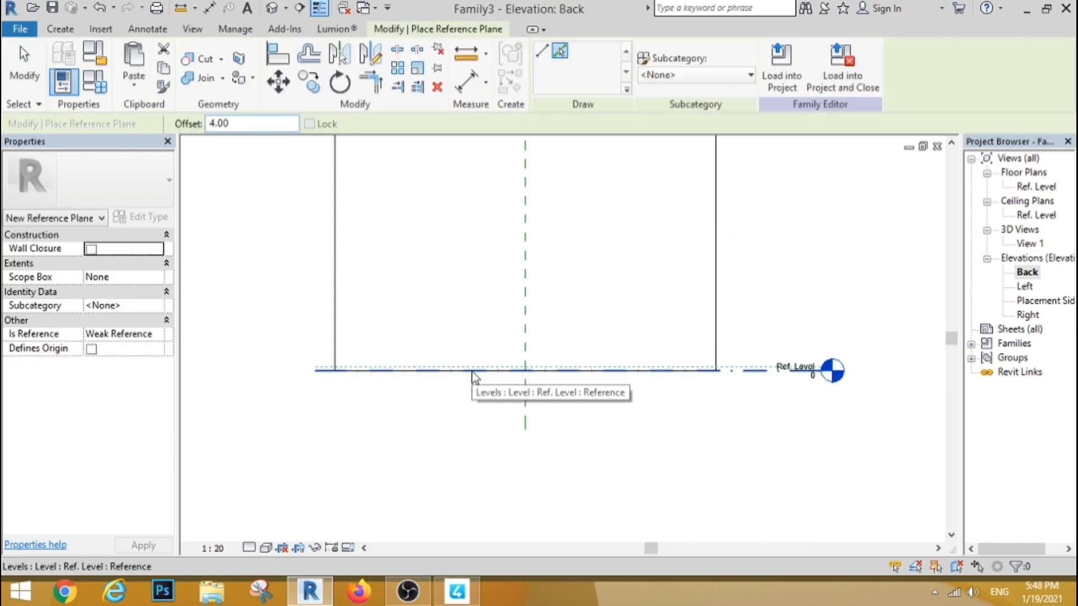
Add a second horizontal reference plane offset 180 above the lower reference plane in the Back elevation.
double_click(243, 122)
text(180)
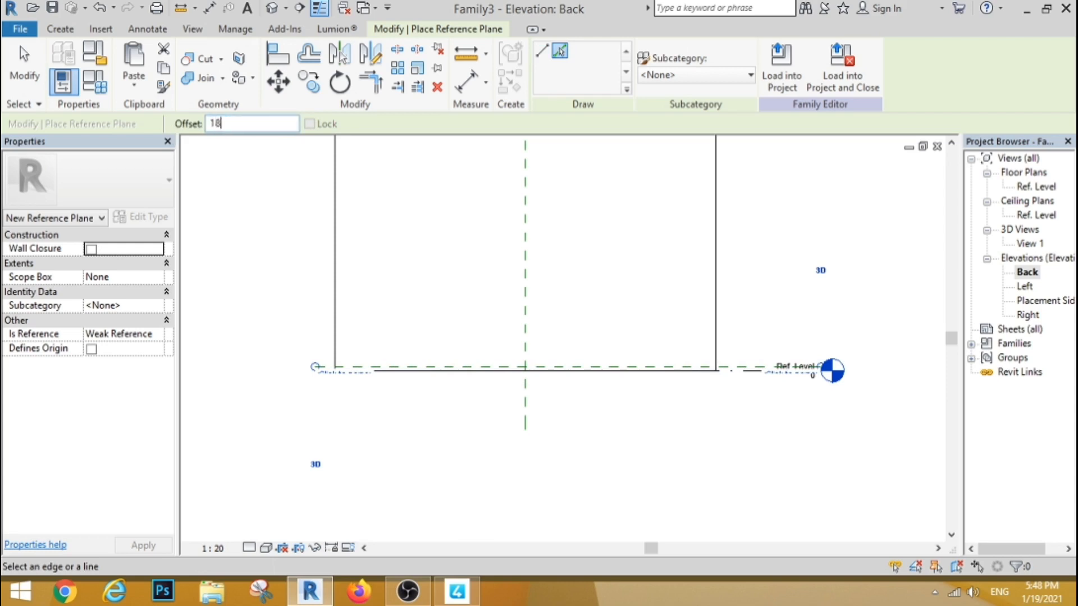
click(481, 369)
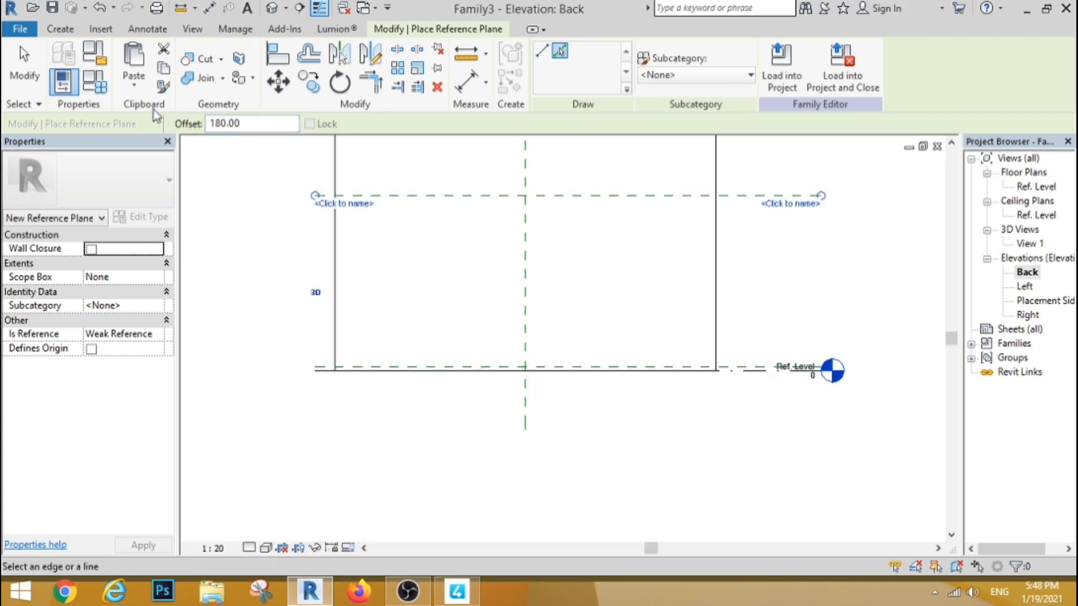
key(Escape)
key(Escape)
Insert desktop image 3 into the Back elevation, centred on the vertical reference plane between the two horizontal planes.
click(1046, 9)
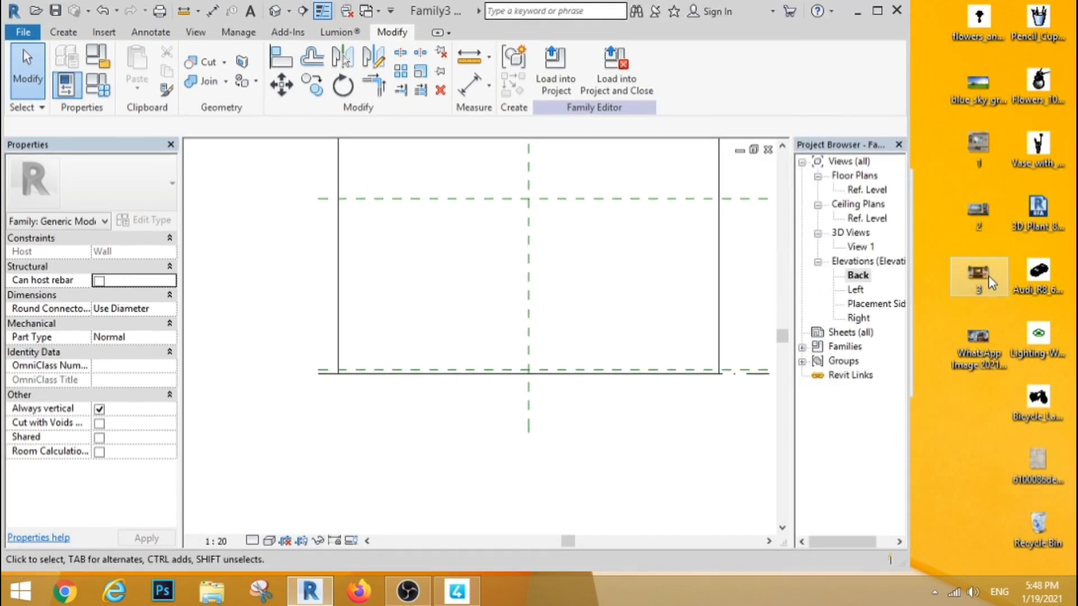
drag(528, 281, 528, 281)
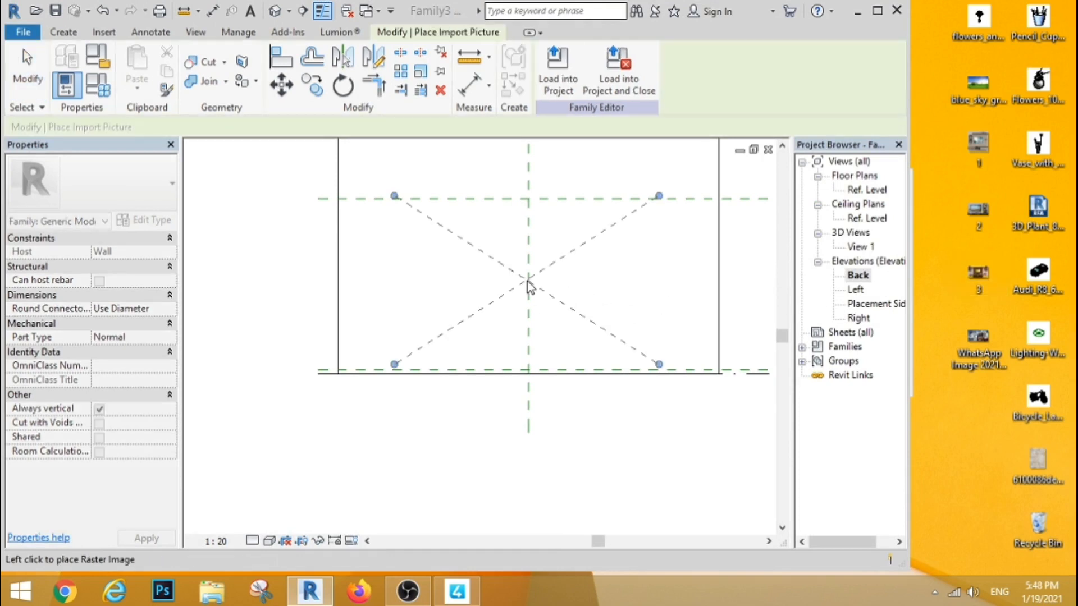
click(528, 284)
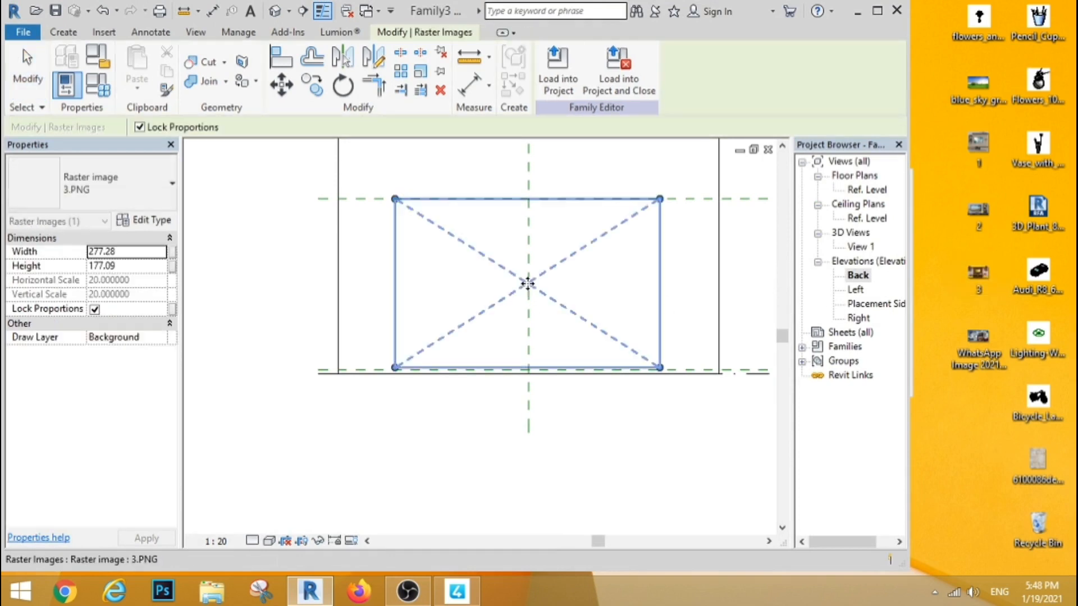
click(28, 70)
click(884, 13)
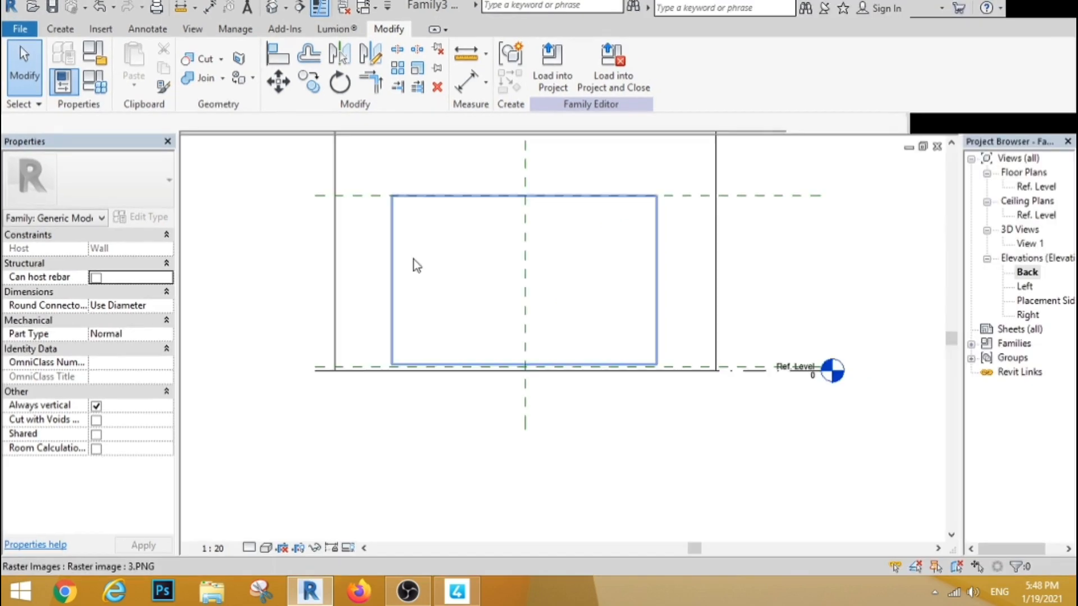
Set the Back elevation's model transparency to 75 in the Graphic Display Options so the image shows through the wall.
click(266, 548)
click(305, 430)
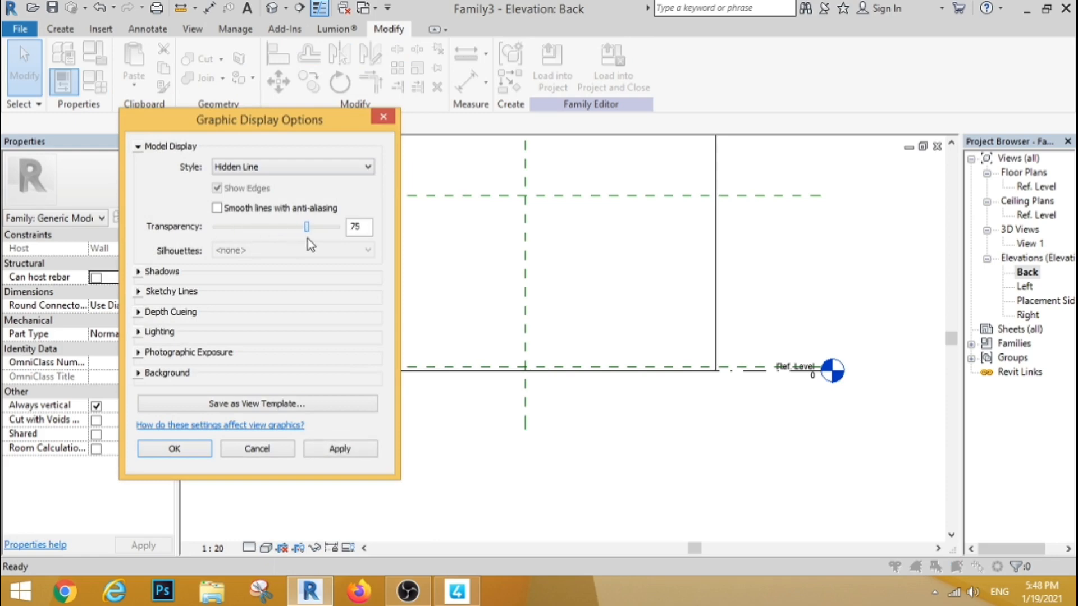
click(340, 448)
click(175, 448)
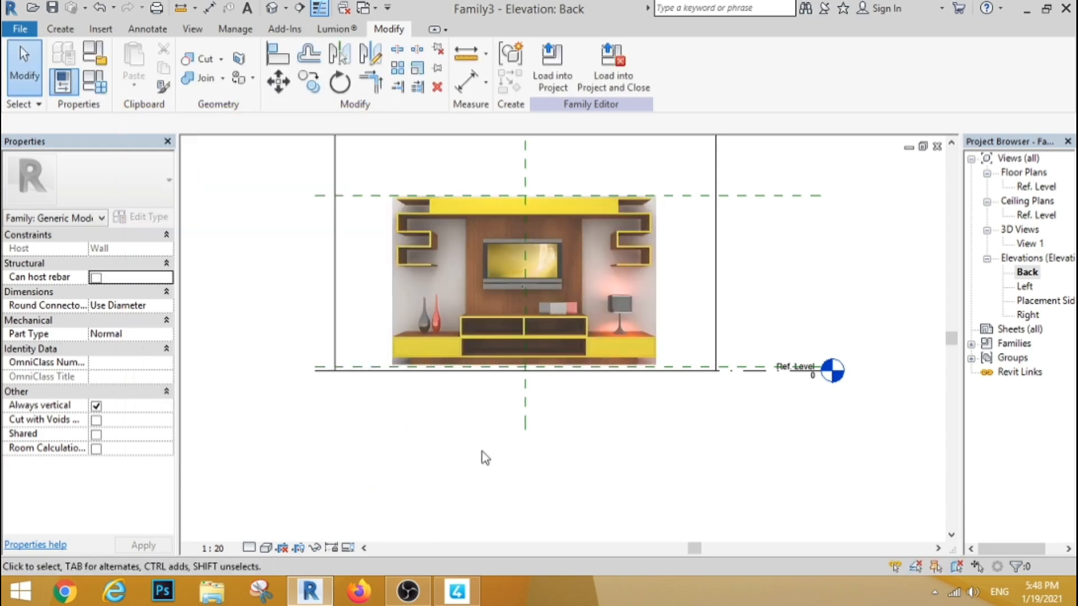
scroll(613, 193, up, 4)
scroll(614, 193, down, 3)
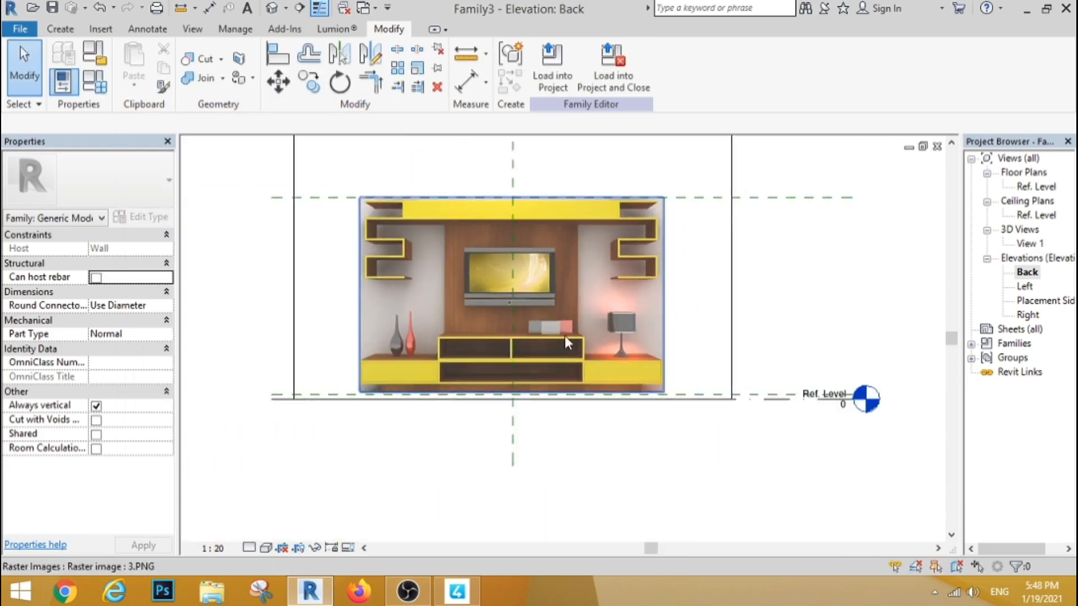
key(Escape)
click(60, 29)
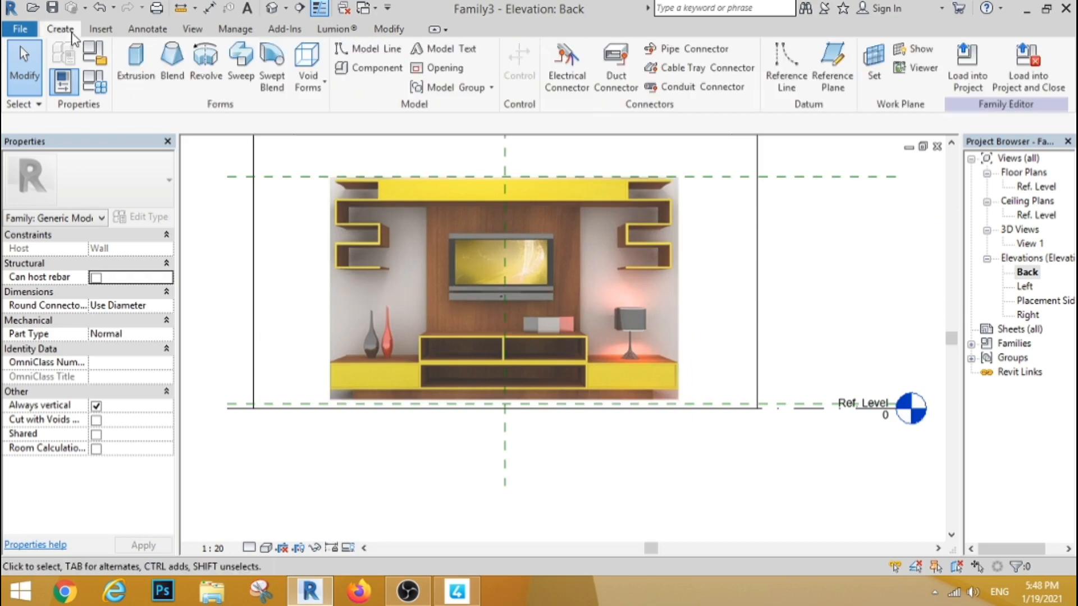
click(171, 68)
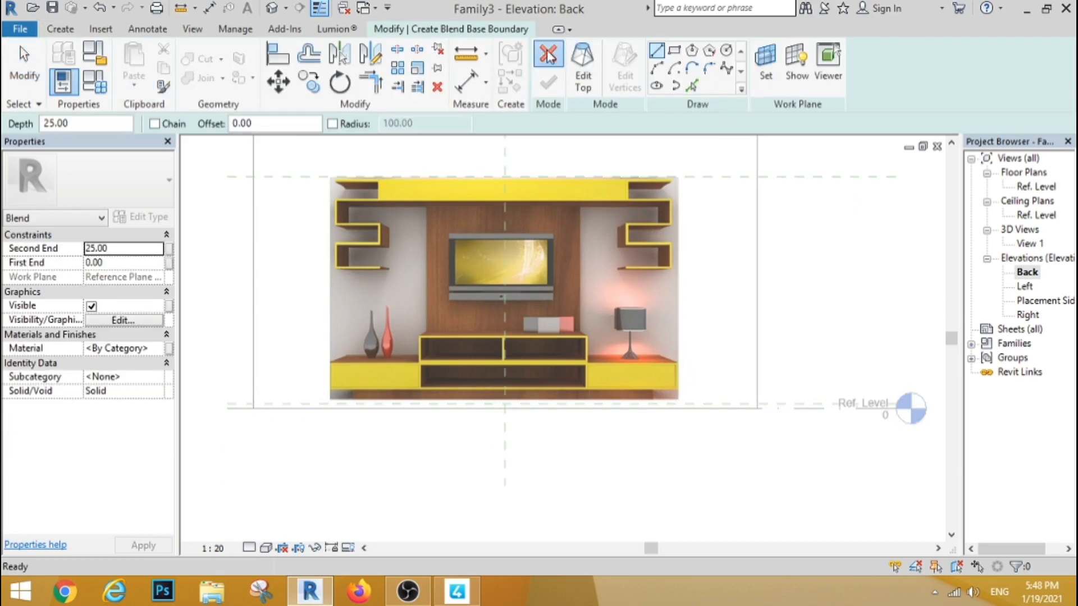
click(548, 56)
click(60, 29)
click(137, 67)
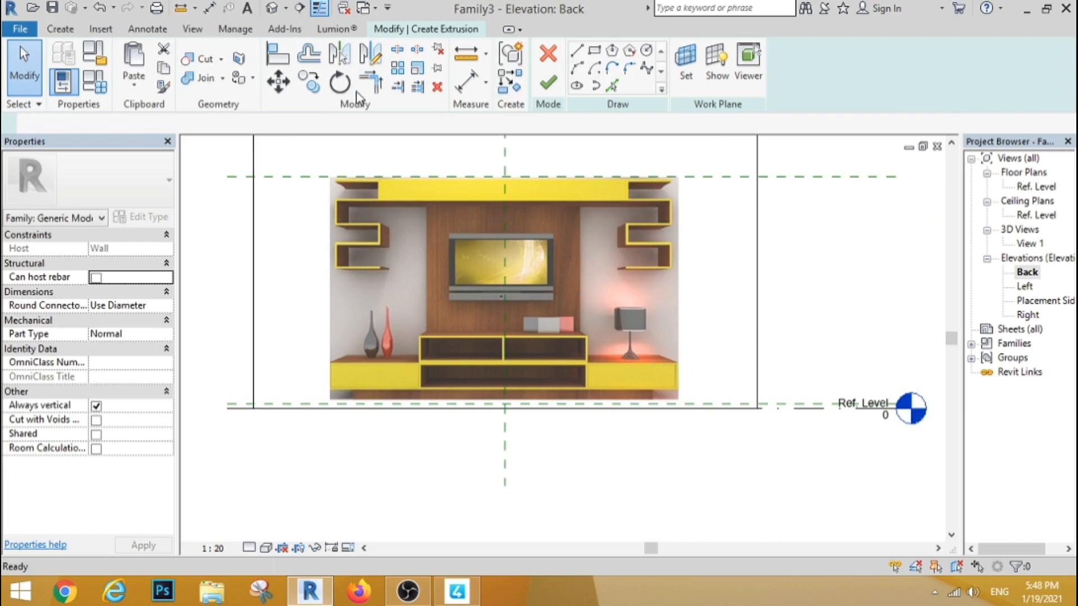
click(593, 50)
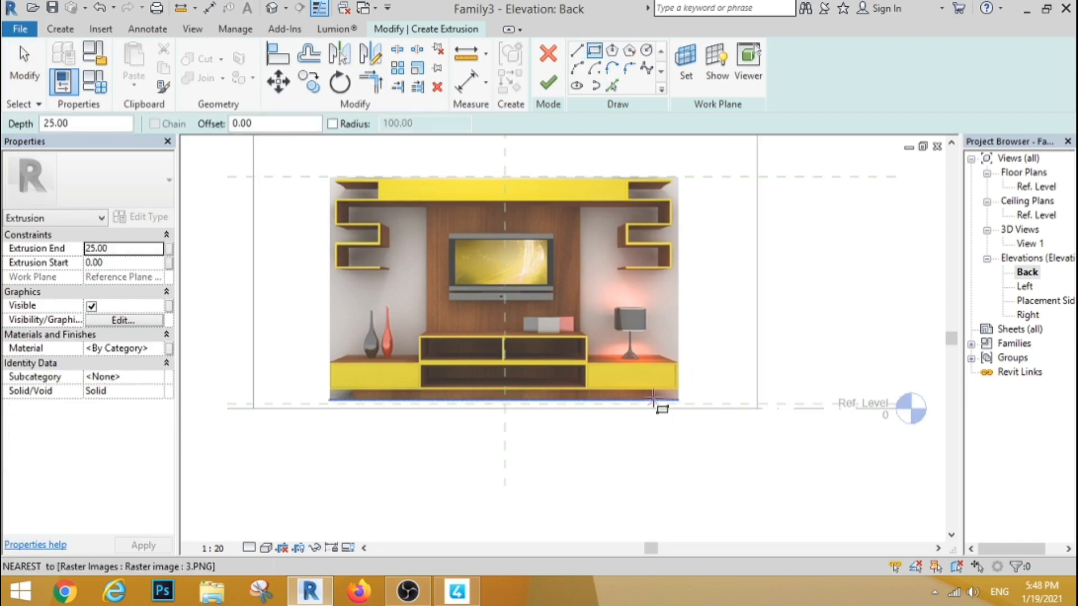
key(Escape)
scroll(429, 297, down, 2)
scroll(415, 282, up, 1)
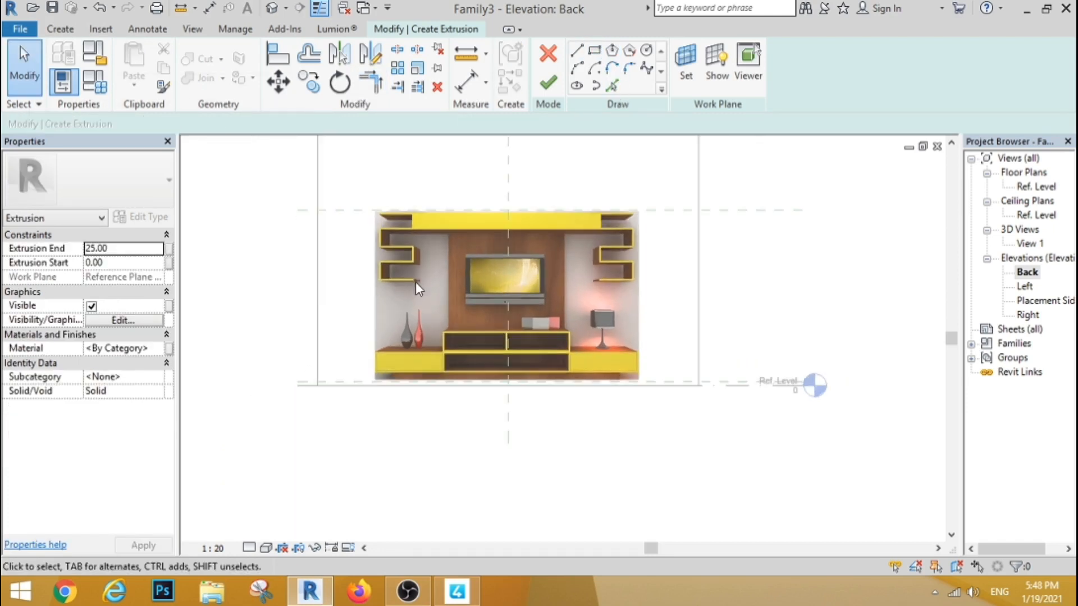
scroll(473, 383, up, 2)
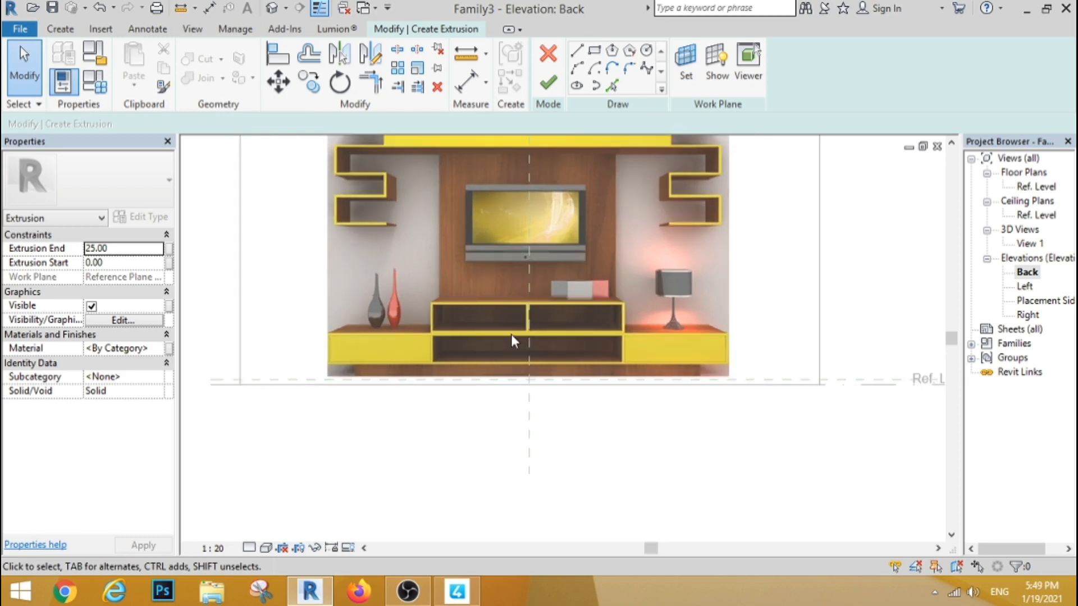
click(548, 54)
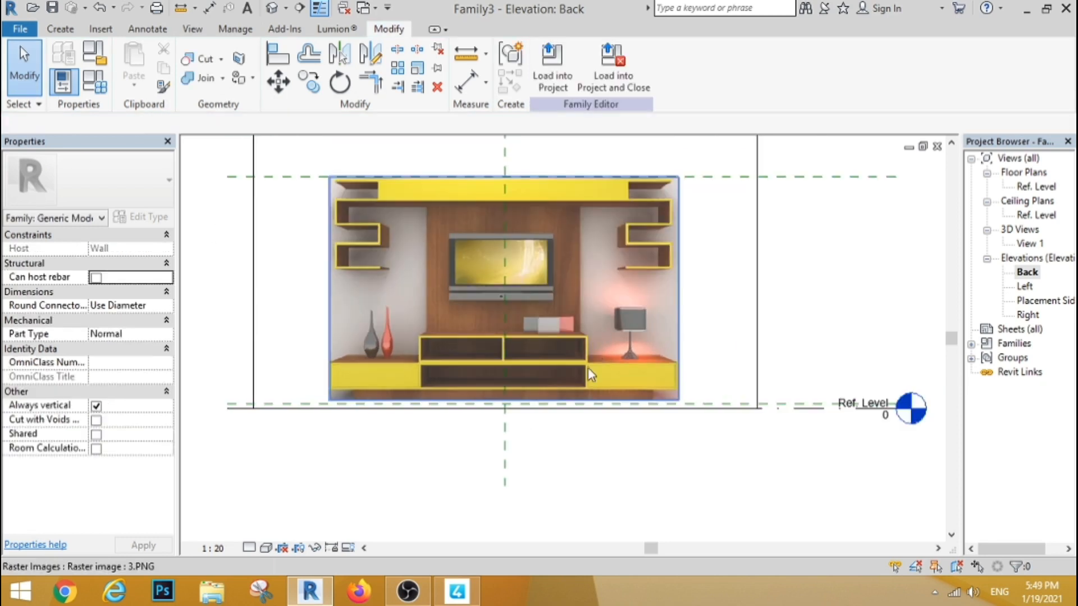
Nudge the image down onto the lower reference plane and lower the upper reference plane to the image's top edge.
click(587, 369)
key(Down)
key(Down)
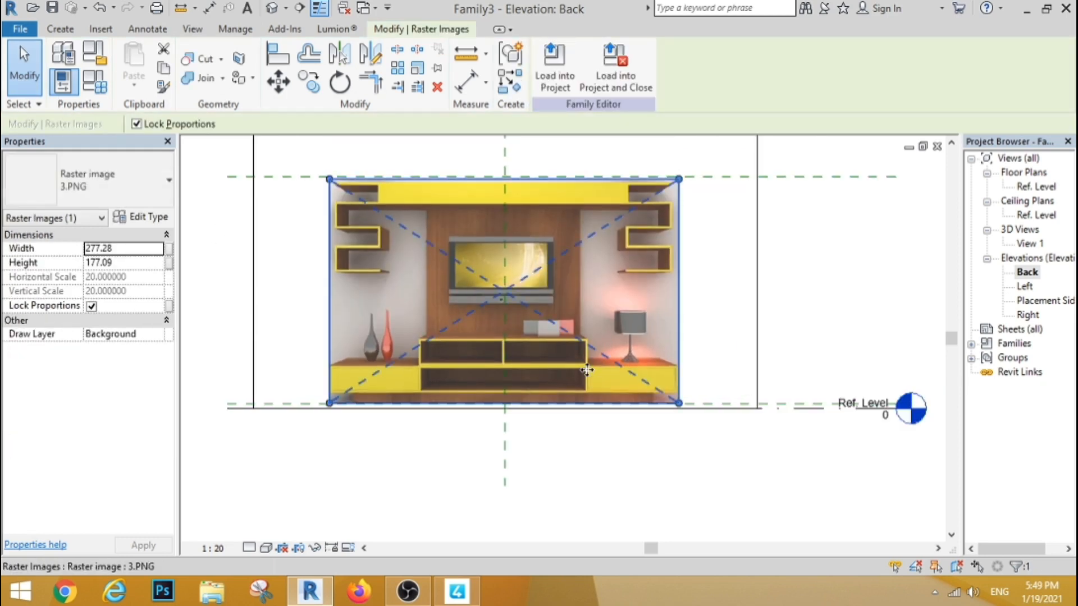
click(706, 177)
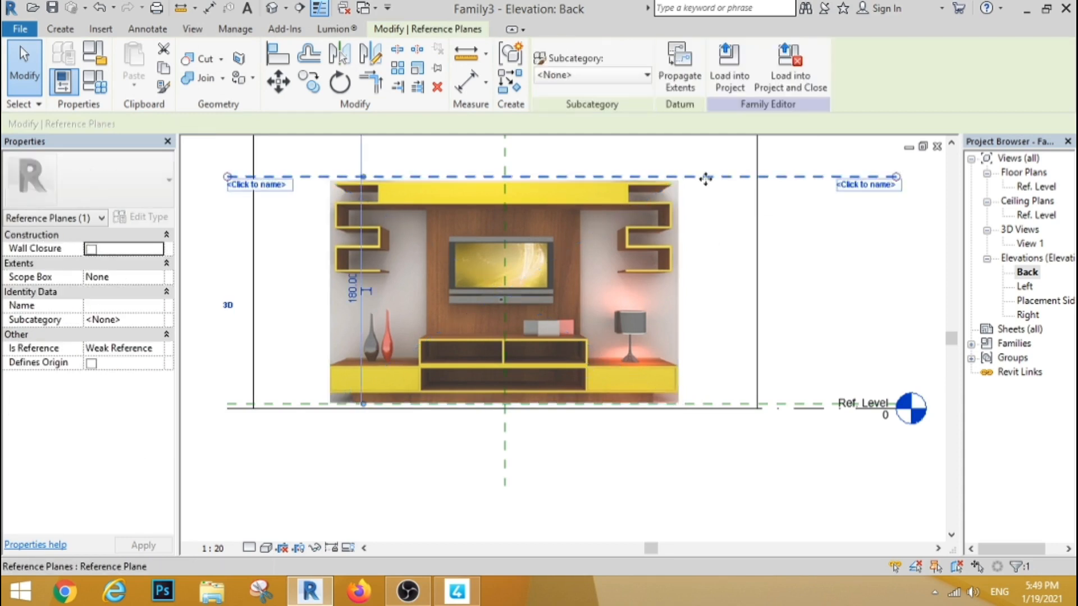
drag(706, 178, 705, 179)
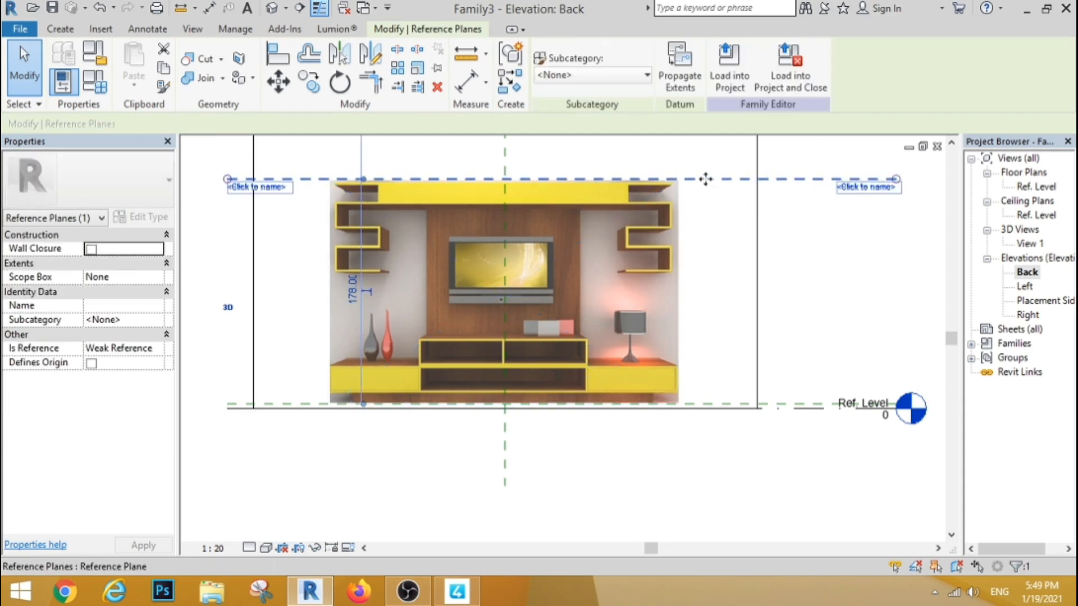
key(Escape)
Add two vertical reference planes in the Back elevation along the image's right and left edges.
click(60, 29)
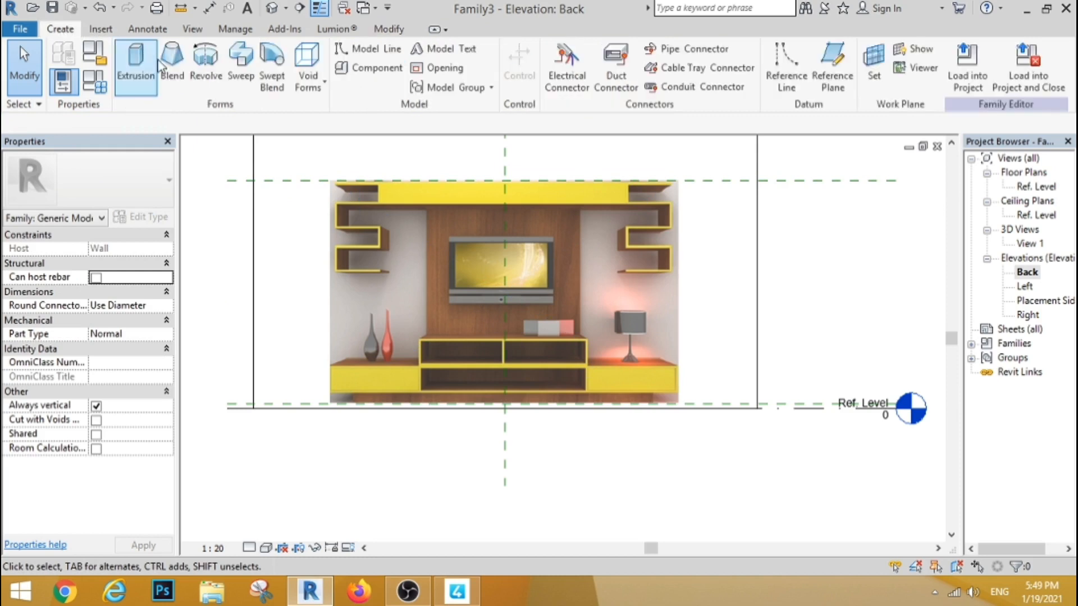
click(832, 68)
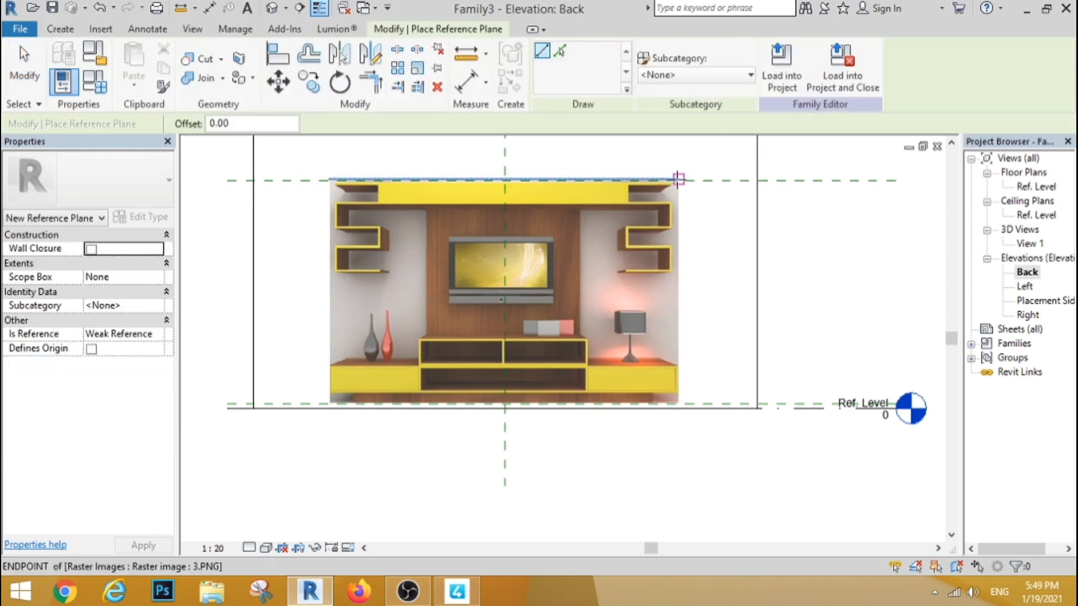
click(678, 179)
click(678, 428)
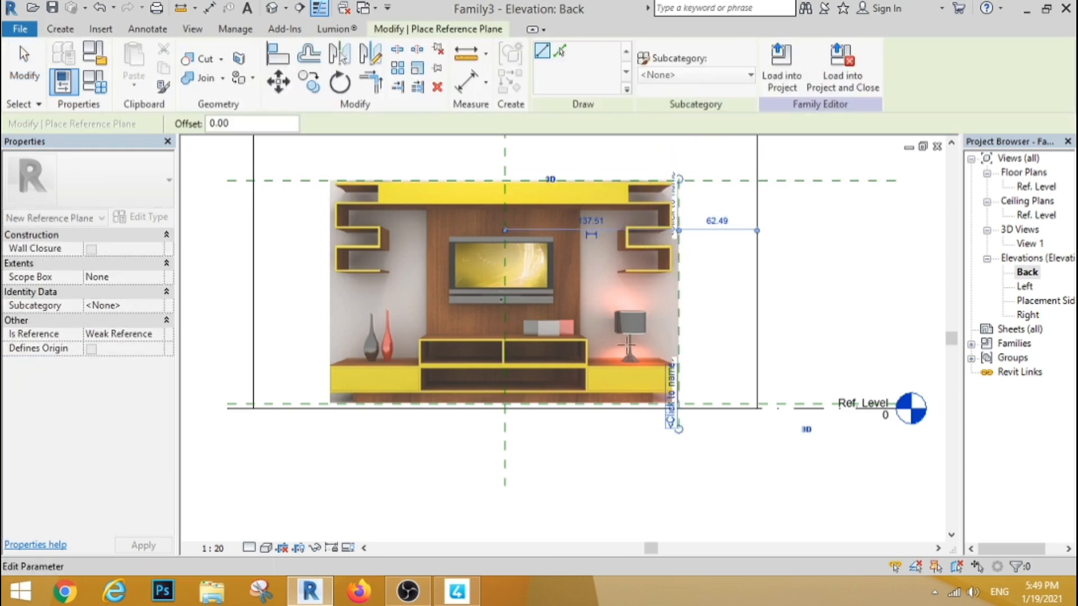
click(330, 179)
click(329, 443)
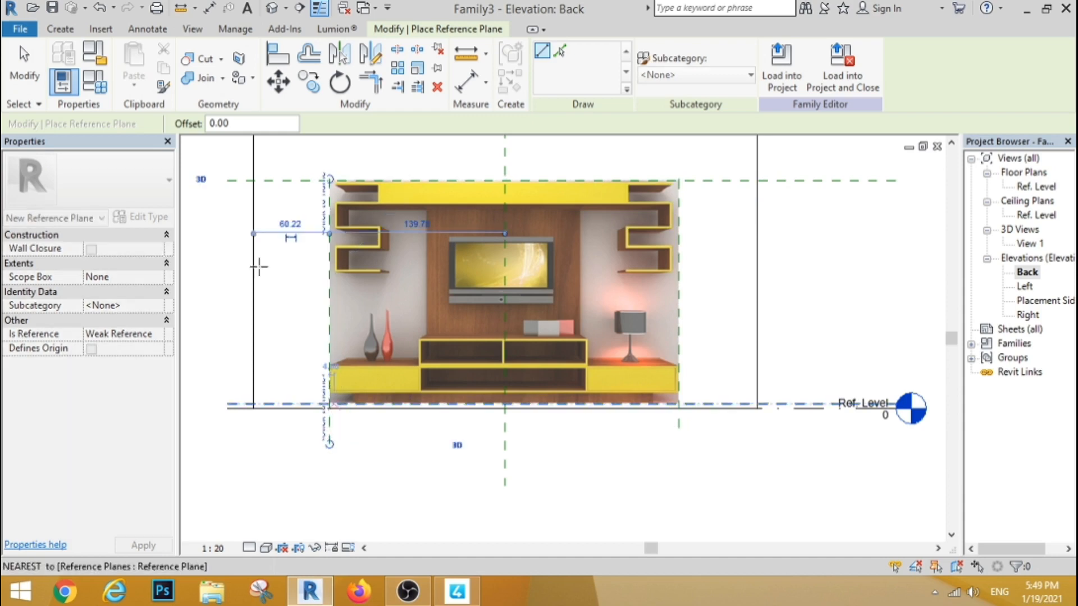
key(Escape)
key(Escape)
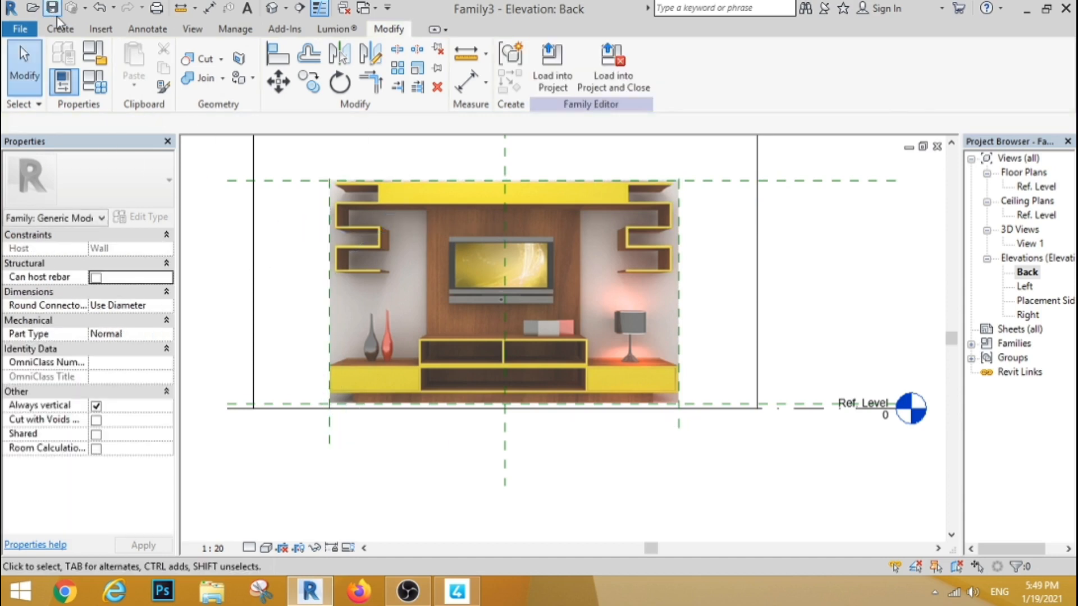
Create a 25-deep rectangular extrusion for the recessed plinth, tracing it under the lower cabinet down to the image's bottom edge.
click(59, 28)
click(136, 64)
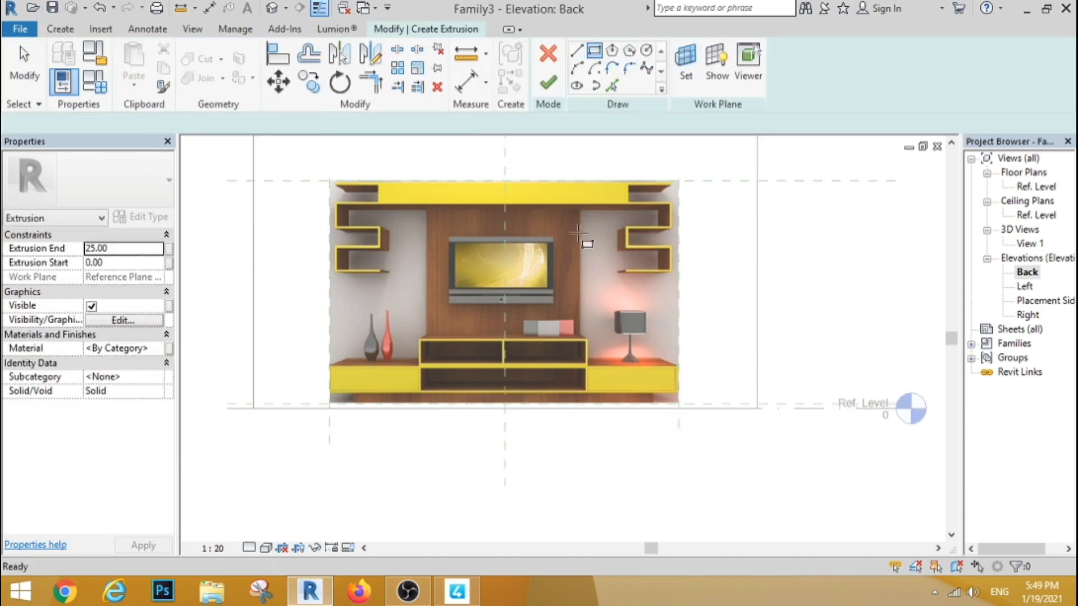
scroll(366, 421, up, 3)
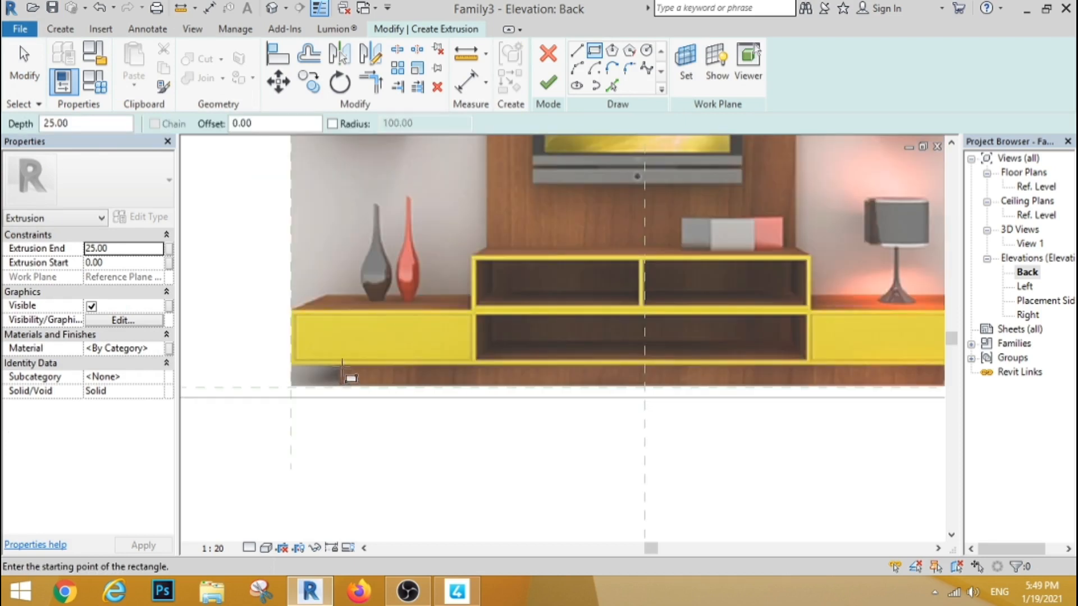
click(342, 371)
scroll(385, 371, down, 2)
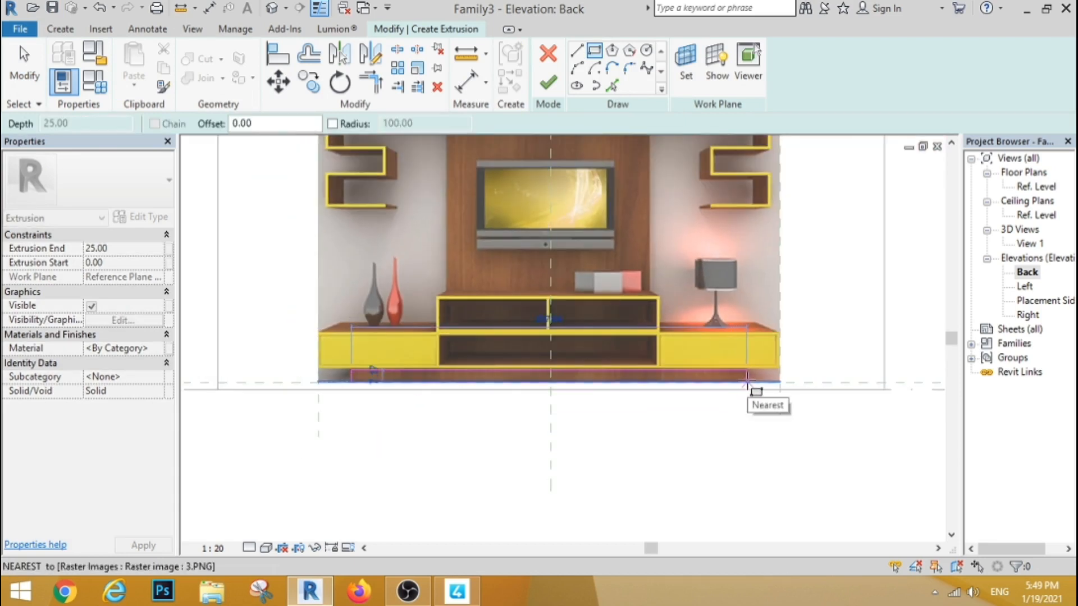
click(747, 383)
click(548, 84)
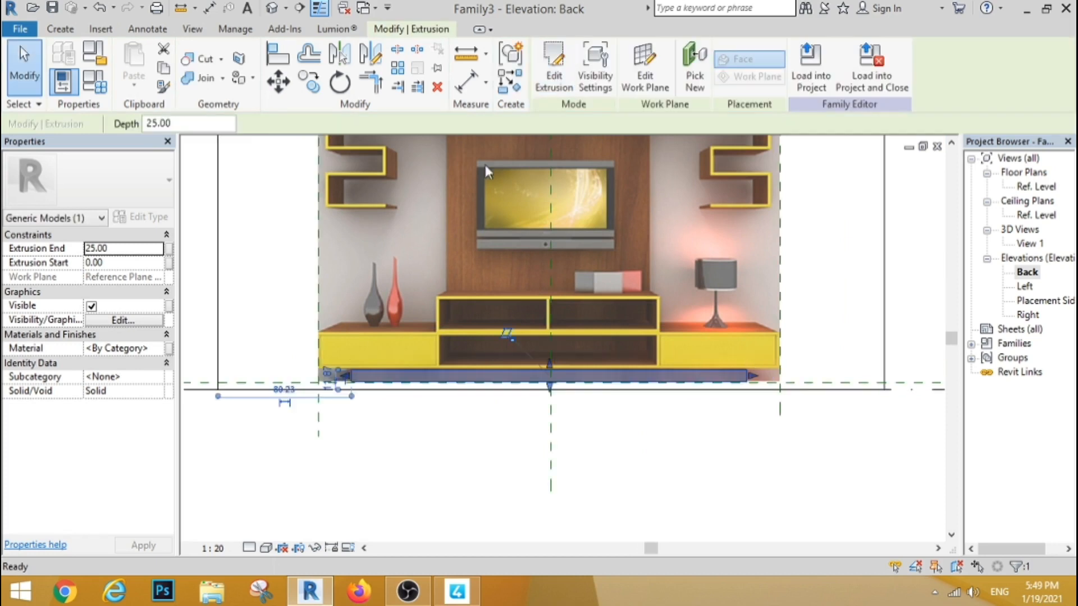
Start a 25-deep extrusion and sketch the lower cabinet's full-width outline with a second rectangle offset 1.5 inside it.
click(62, 29)
click(130, 65)
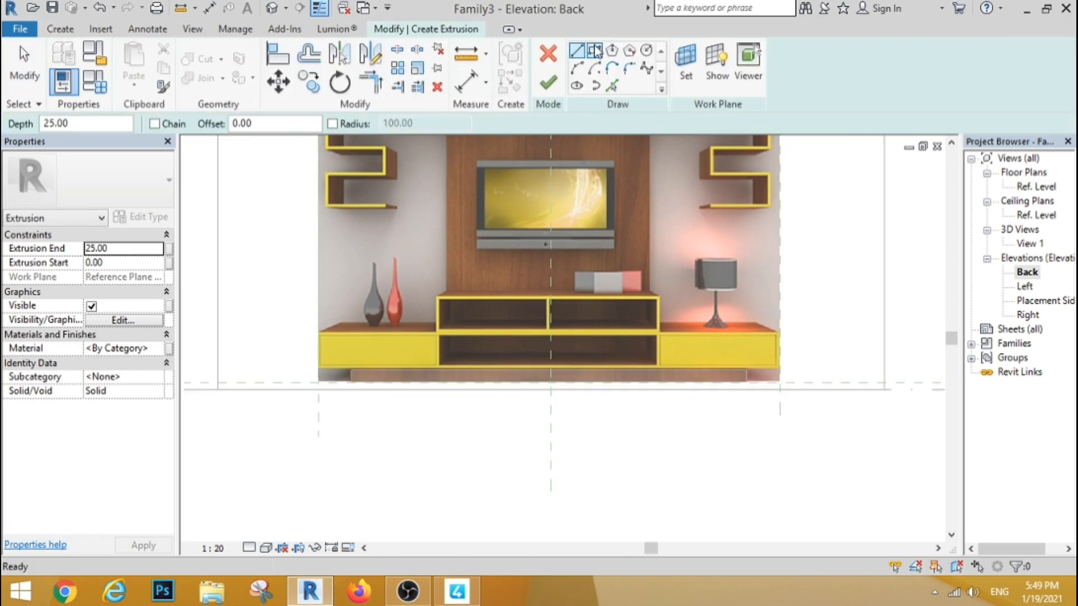
click(318, 332)
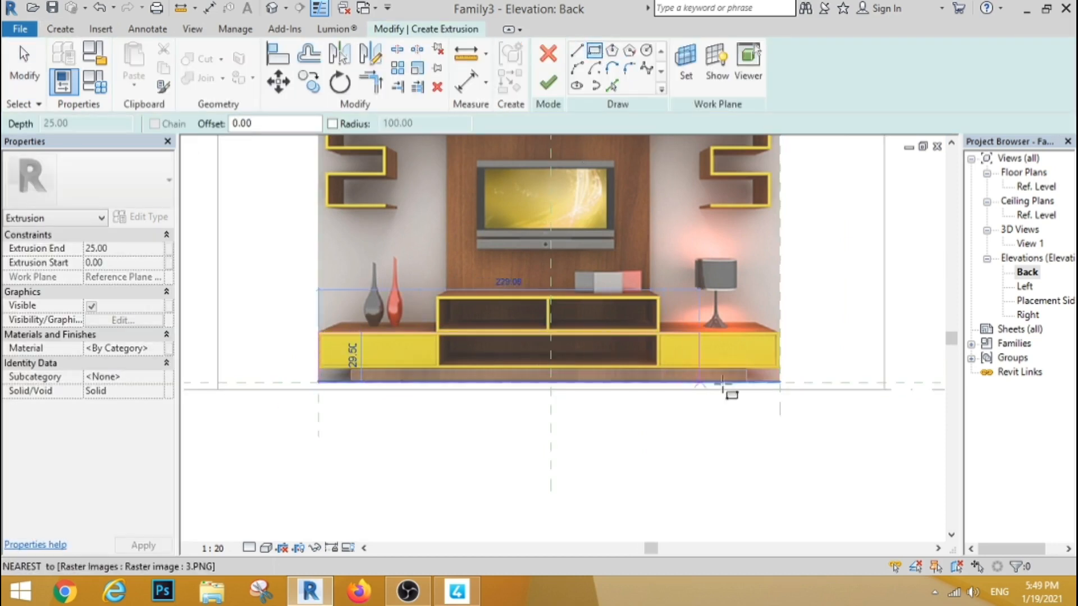
click(781, 367)
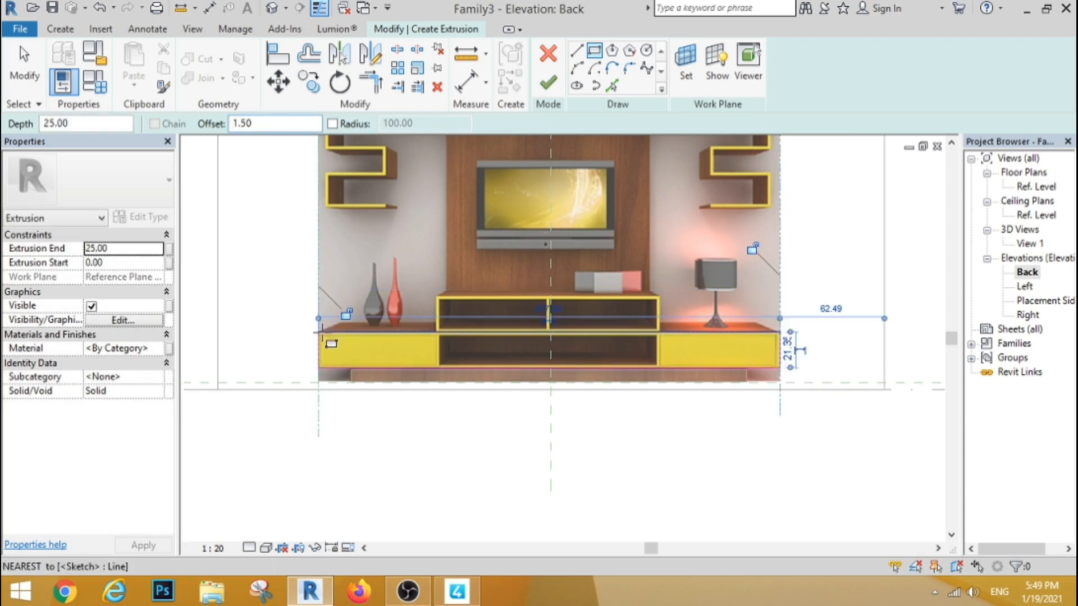
click(317, 332)
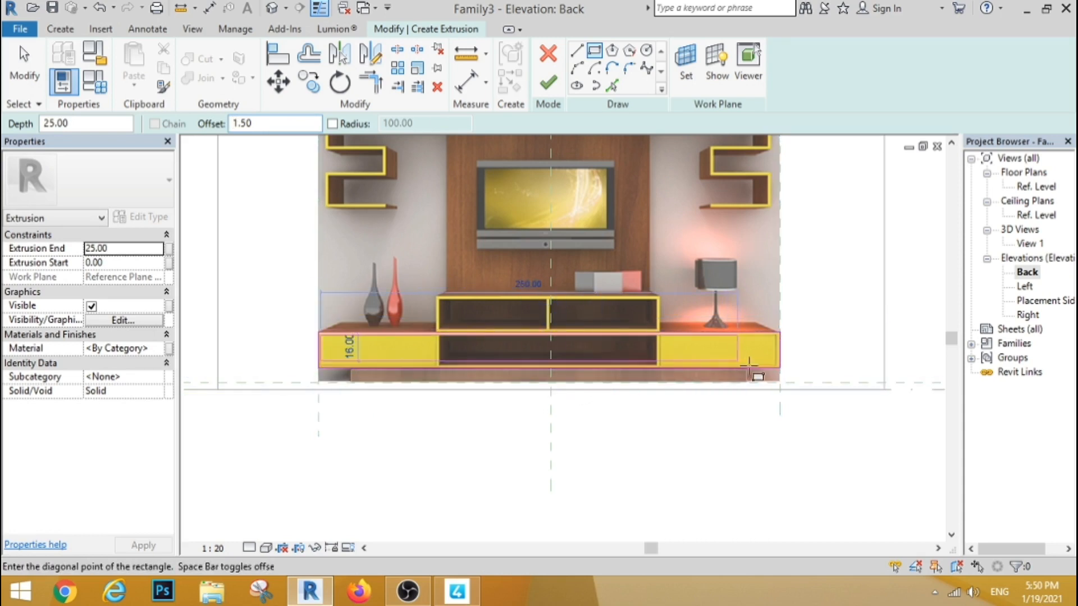
click(781, 375)
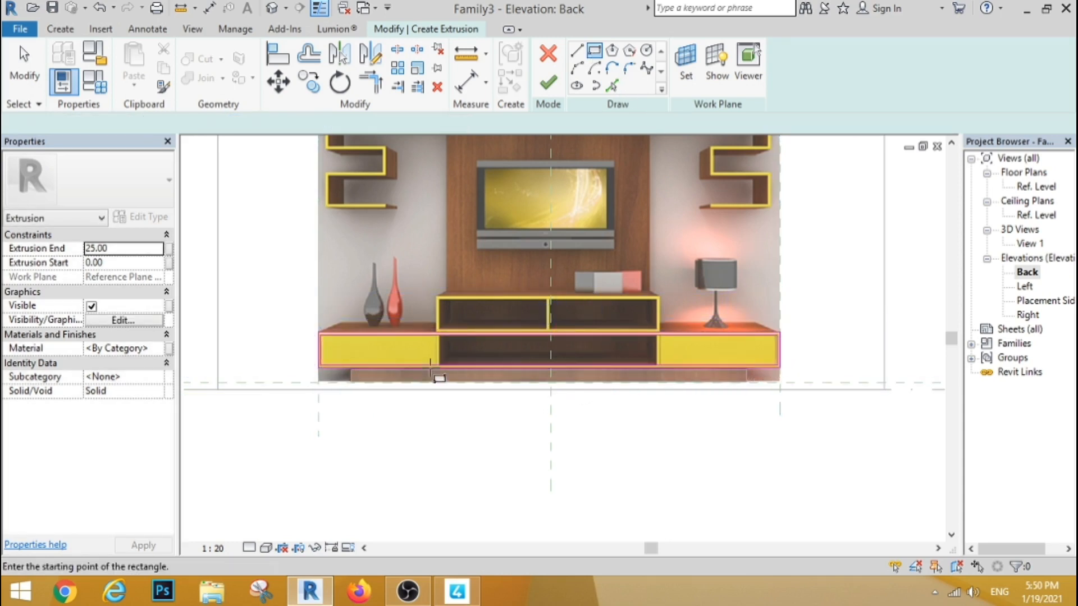
Sketch a vertical divider rectangle about 41.5 high between the left drawer and the open shelf, and narrow its width.
scroll(427, 375, up, 3)
click(467, 382)
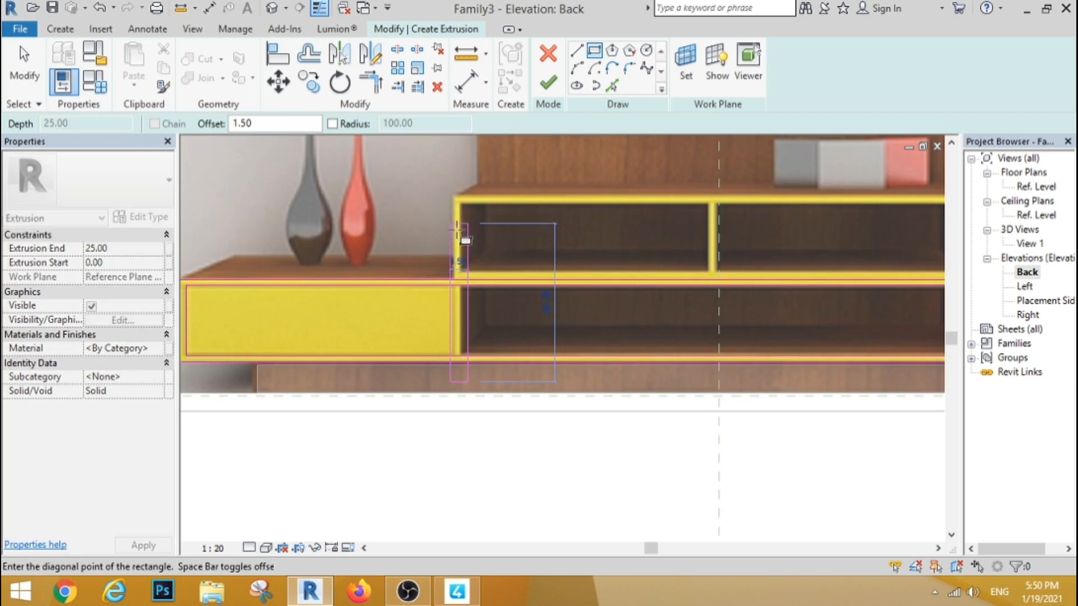
click(451, 222)
click(25, 72)
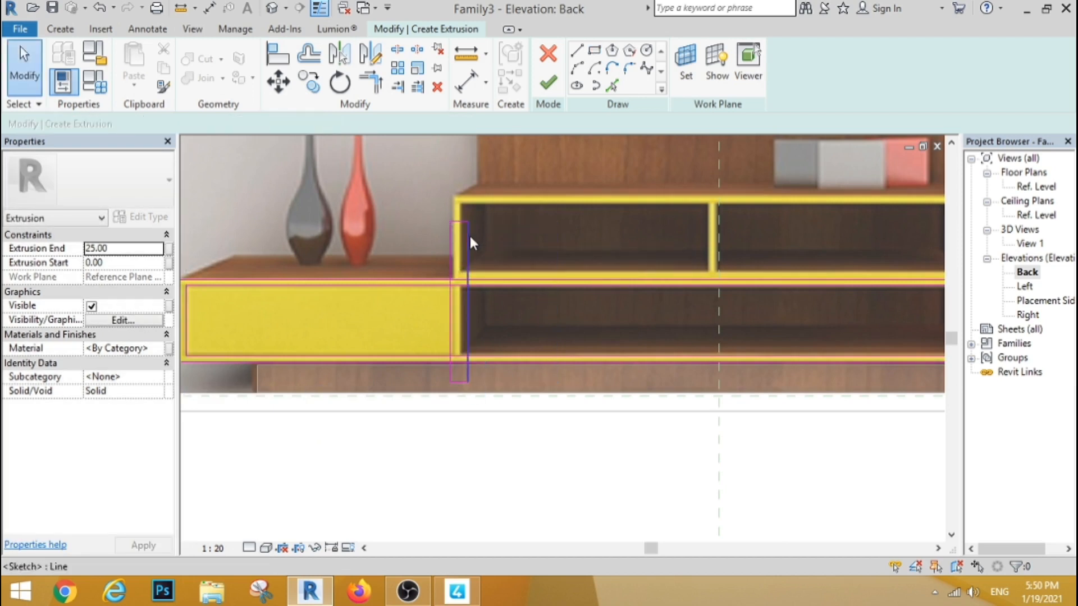
click(469, 233)
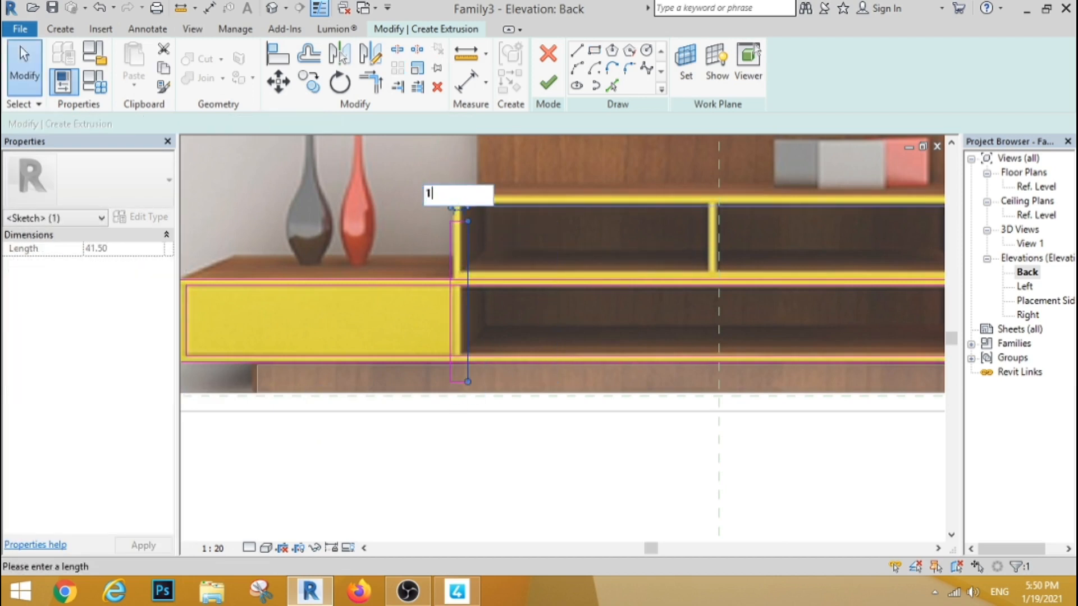
key(Return)
Copy the divider rectangle horizontally to the boundary between the open shelf and the right drawer.
drag(378, 162, 544, 468)
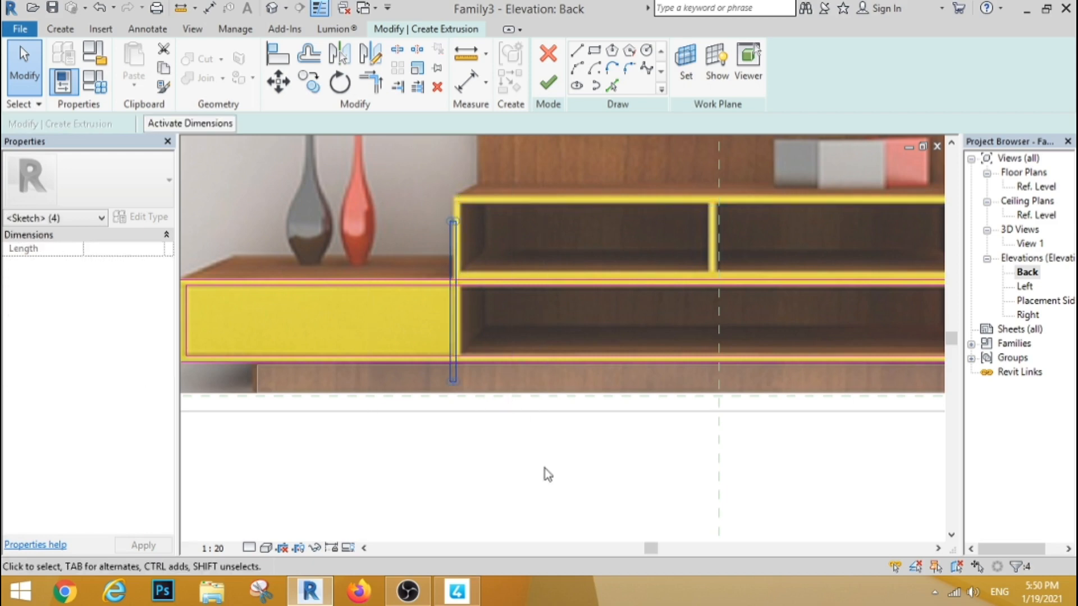
click(309, 81)
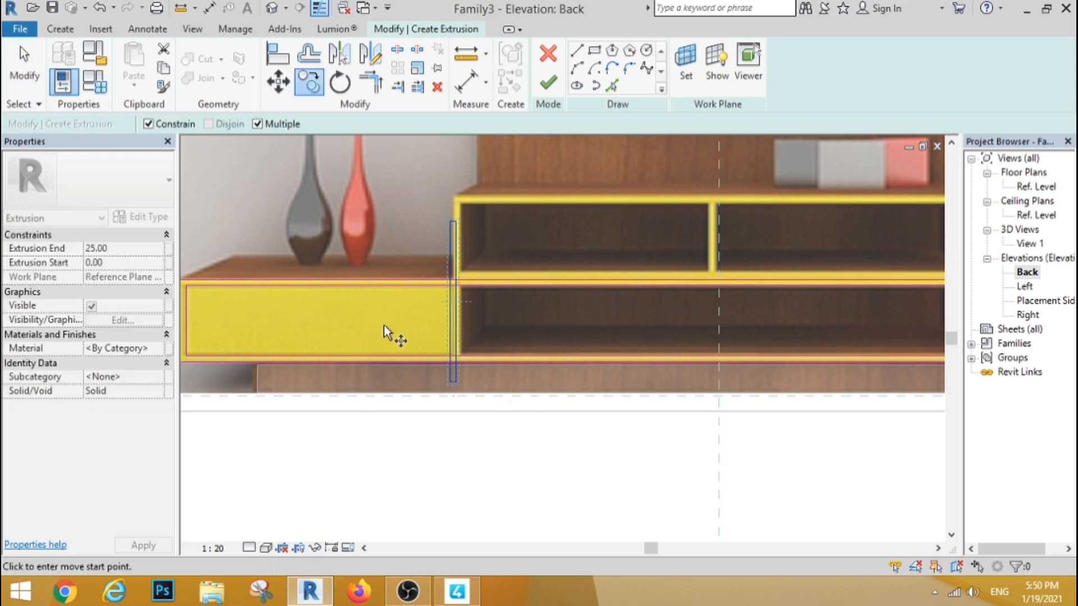
click(450, 441)
scroll(408, 410, down, 3)
scroll(620, 417, up, 4)
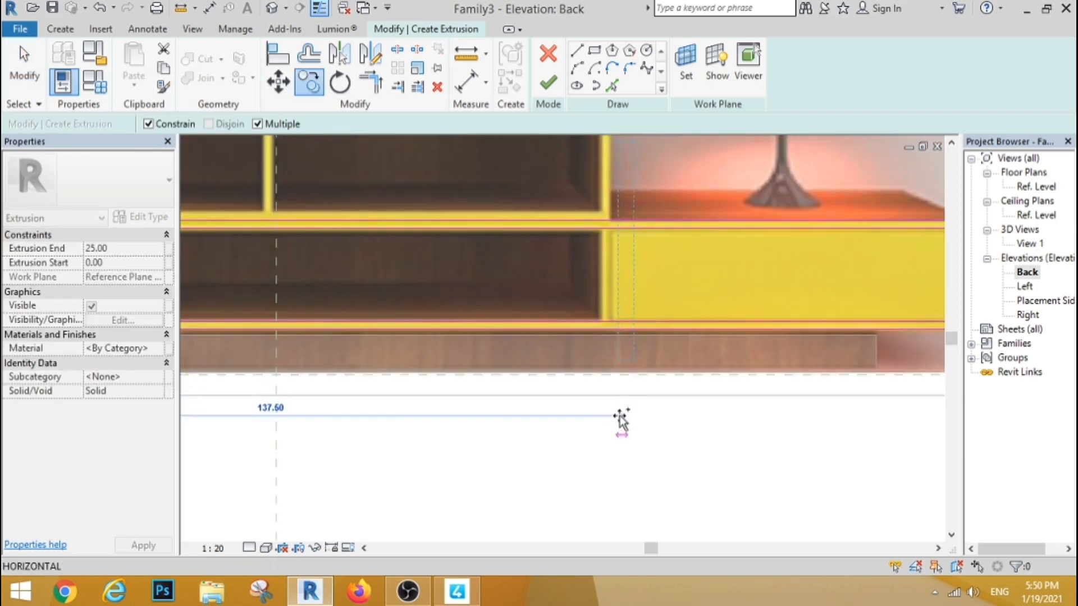
click(606, 418)
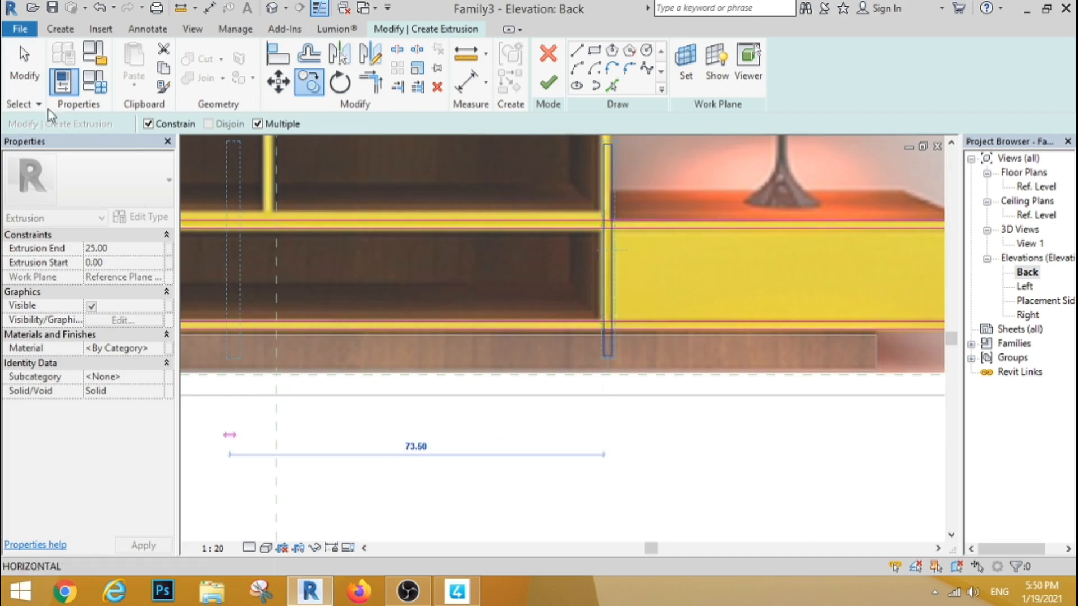
key(Escape)
key(Escape)
Split the inner rectangle's top and bottom lines where they cross the two divider rectangles.
click(397, 50)
scroll(626, 225, up, 4)
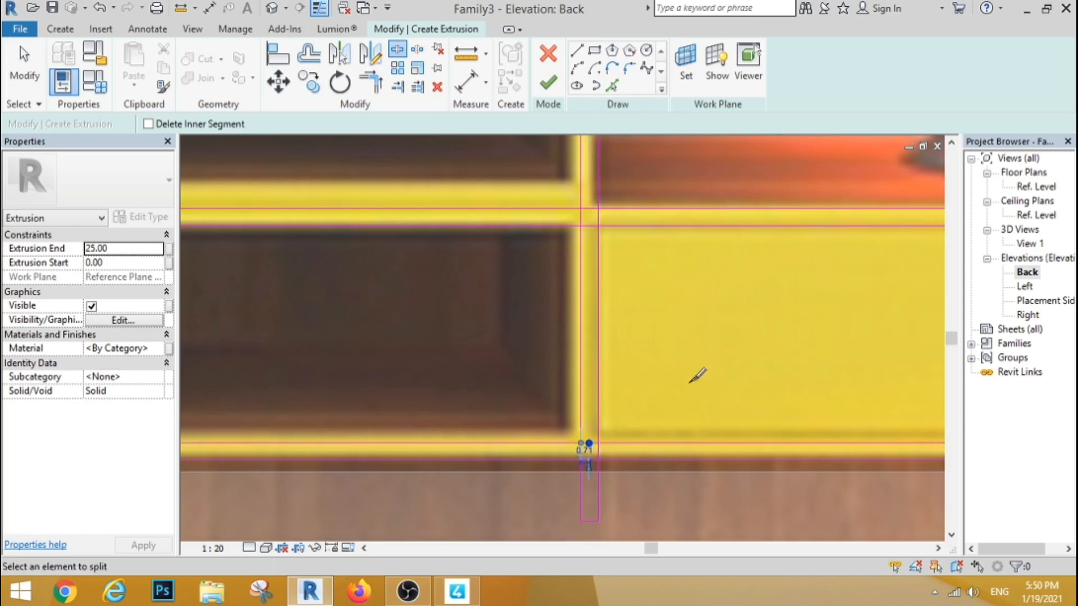
scroll(698, 372, down, 4)
scroll(479, 366, up, 4)
scroll(558, 308, up, 4)
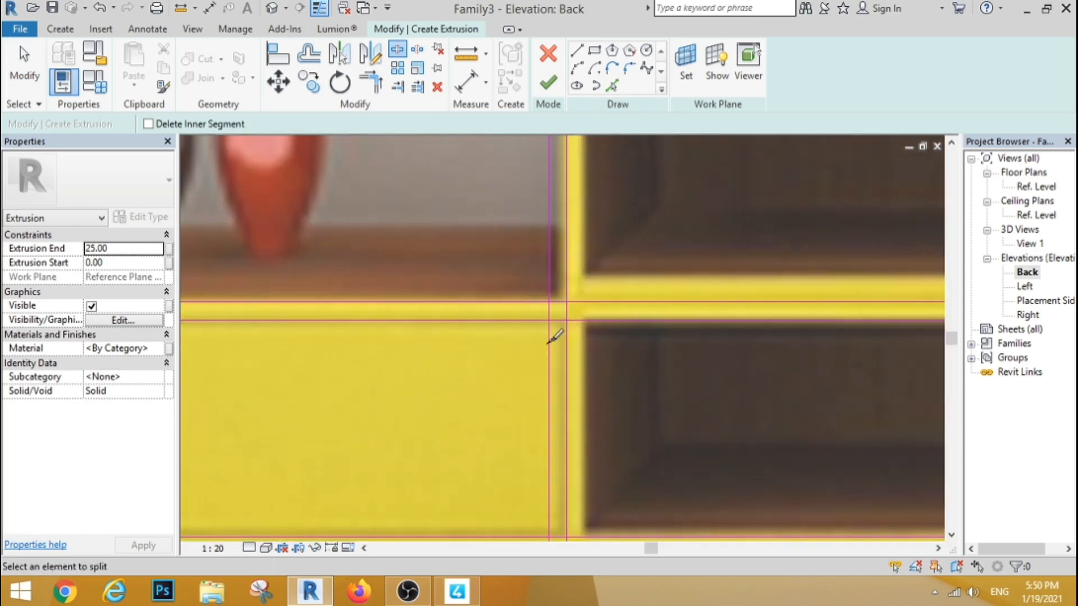
click(559, 308)
scroll(502, 475, down, 3)
scroll(477, 382, up, 5)
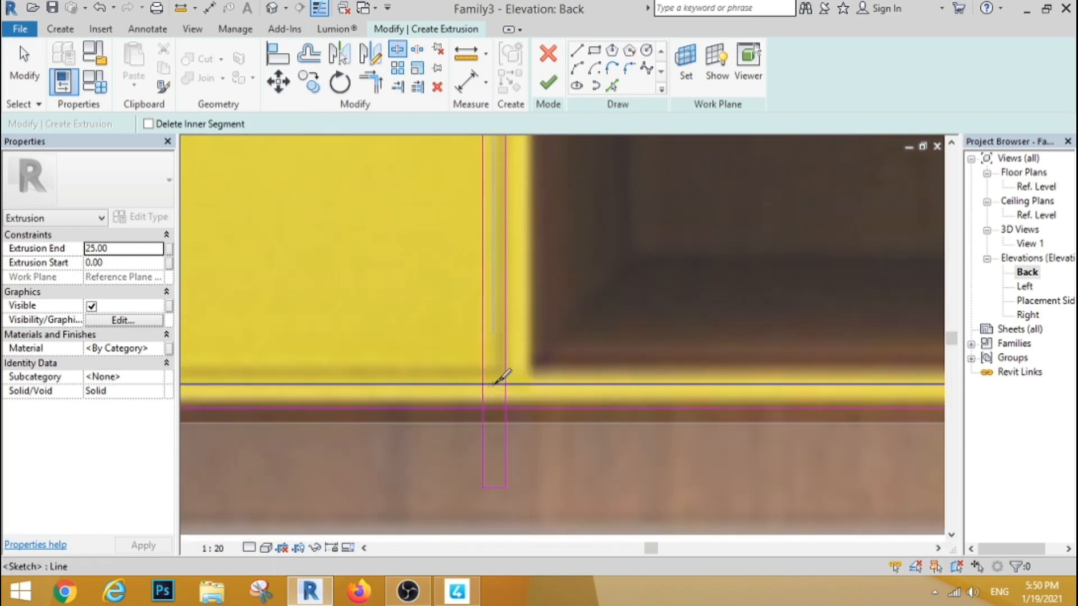
click(497, 384)
Trim the left divider's lines to the inner rectangle, forming closed corners for the left drawer and open shelf.
click(374, 90)
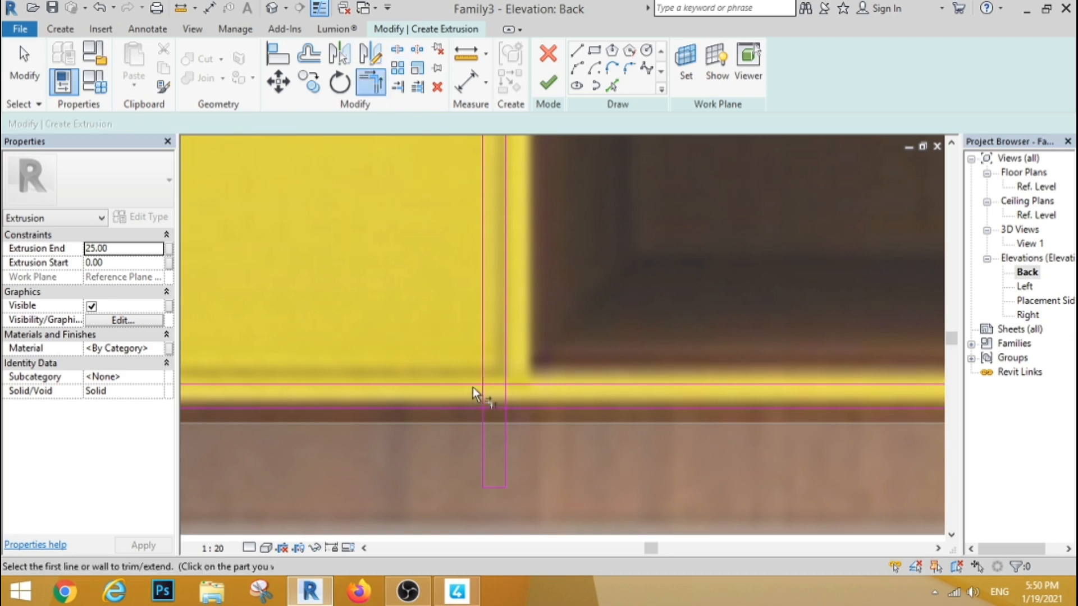
click(473, 385)
click(483, 368)
click(505, 368)
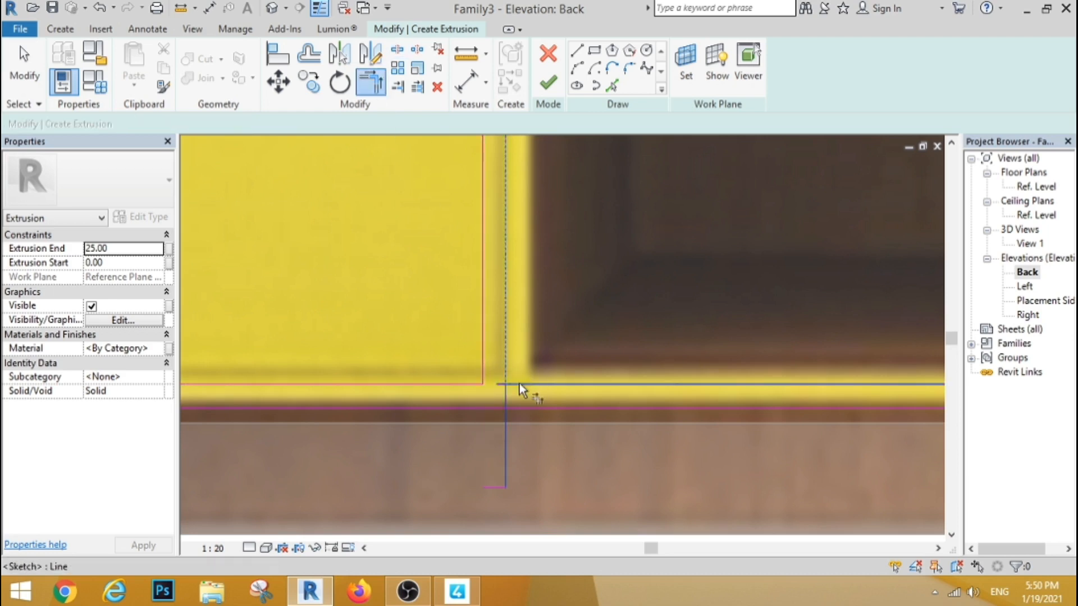
click(519, 382)
scroll(487, 386, down, 3)
scroll(477, 309, up, 2)
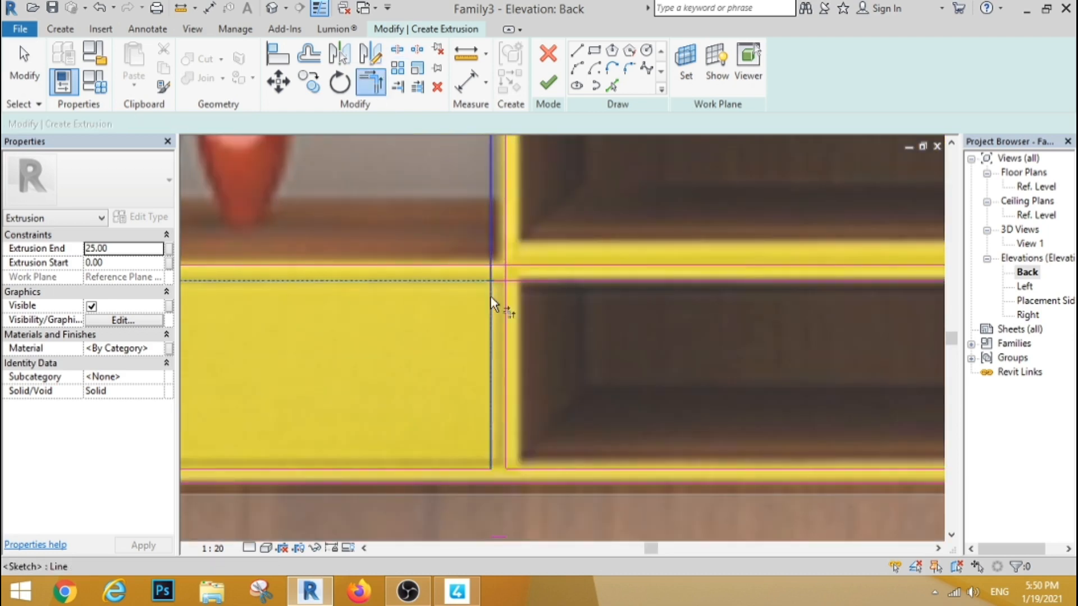
scroll(390, 271, down, 2)
scroll(389, 271, down, 2)
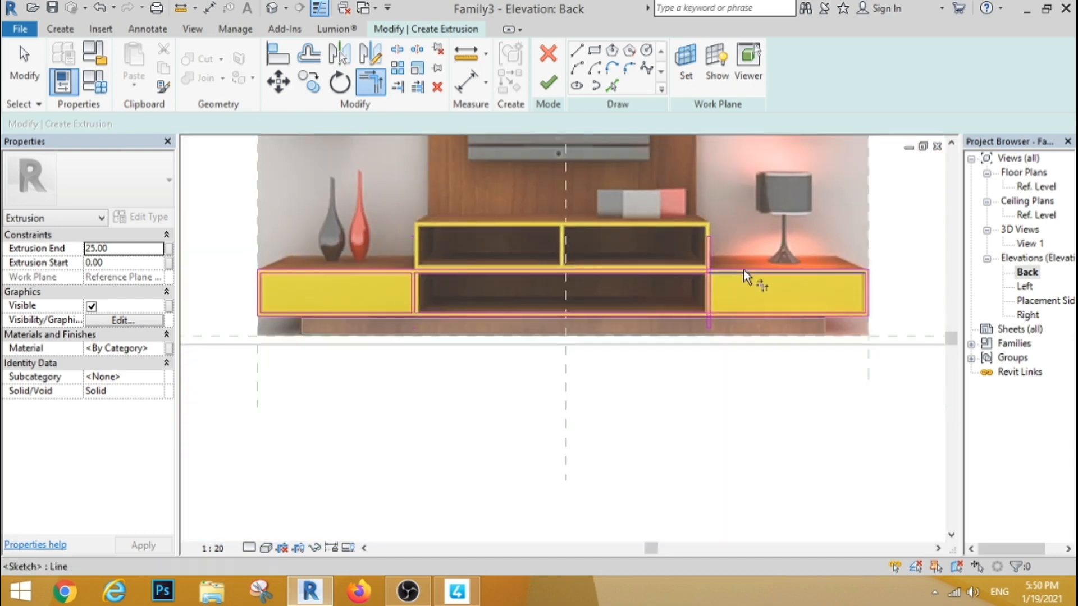
Trim the right divider's lines to the inner rectangle's top and bottom lines, closing the open shelf and right drawer outlines.
scroll(743, 269, up, 5)
click(539, 282)
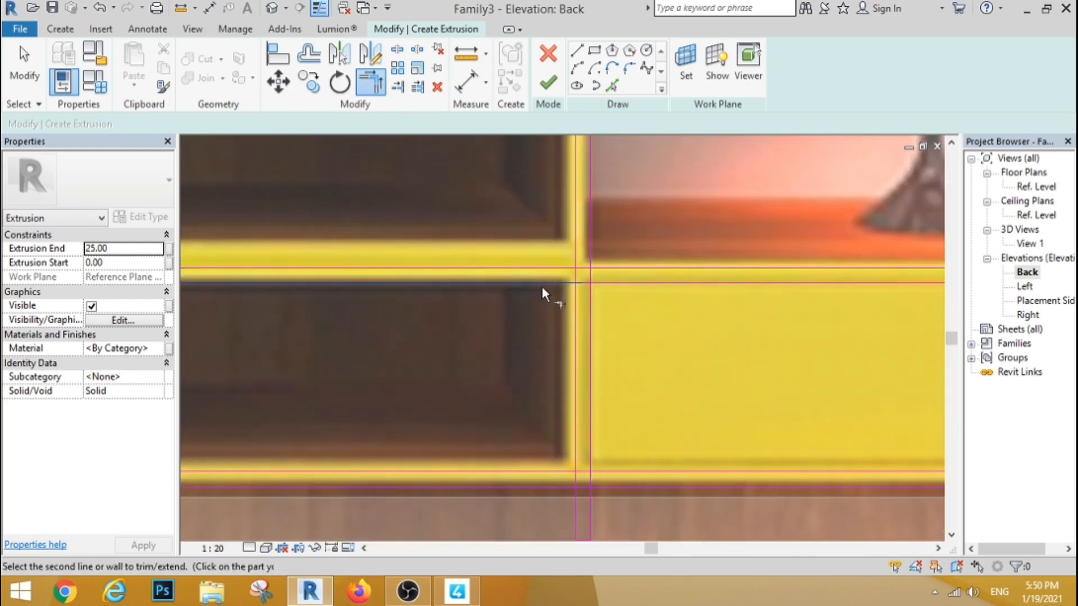
click(574, 324)
click(622, 284)
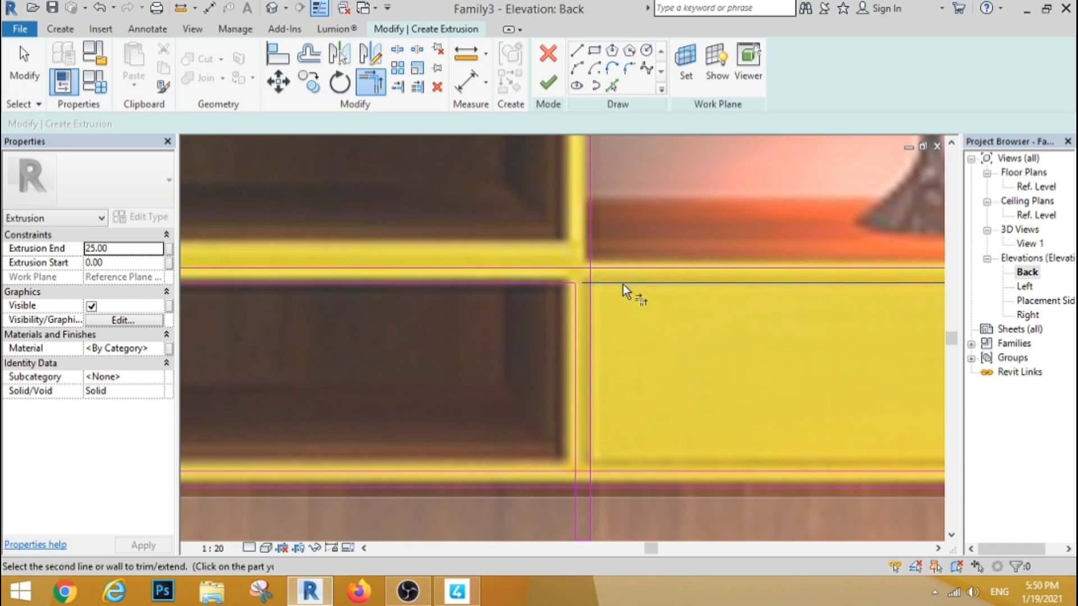
click(591, 304)
scroll(591, 305, down, 3)
scroll(607, 328, up, 3)
click(614, 316)
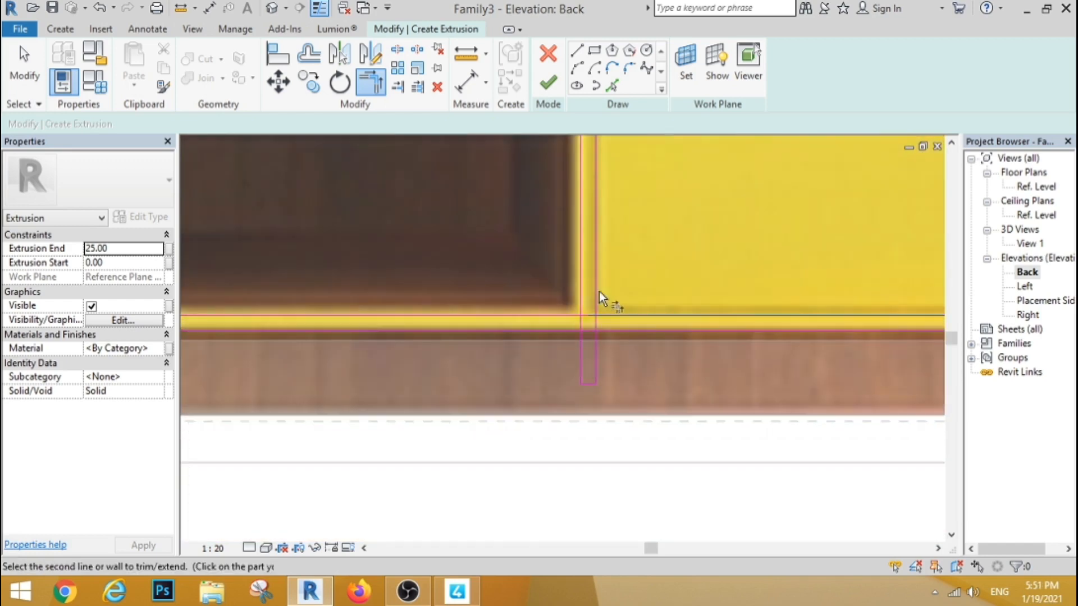
click(597, 291)
click(581, 291)
click(552, 317)
scroll(560, 394, down, 5)
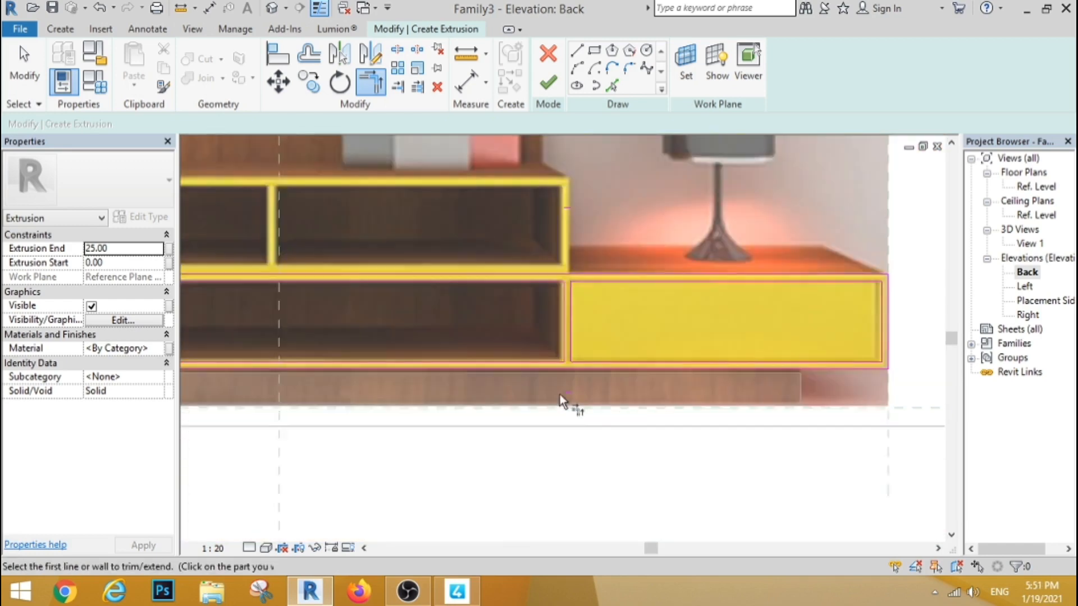
Delete the leftover divider line segments above and below the cabinet outline and finish the lower cabinet extrusion.
key(Escape)
scroll(713, 415, up, 3)
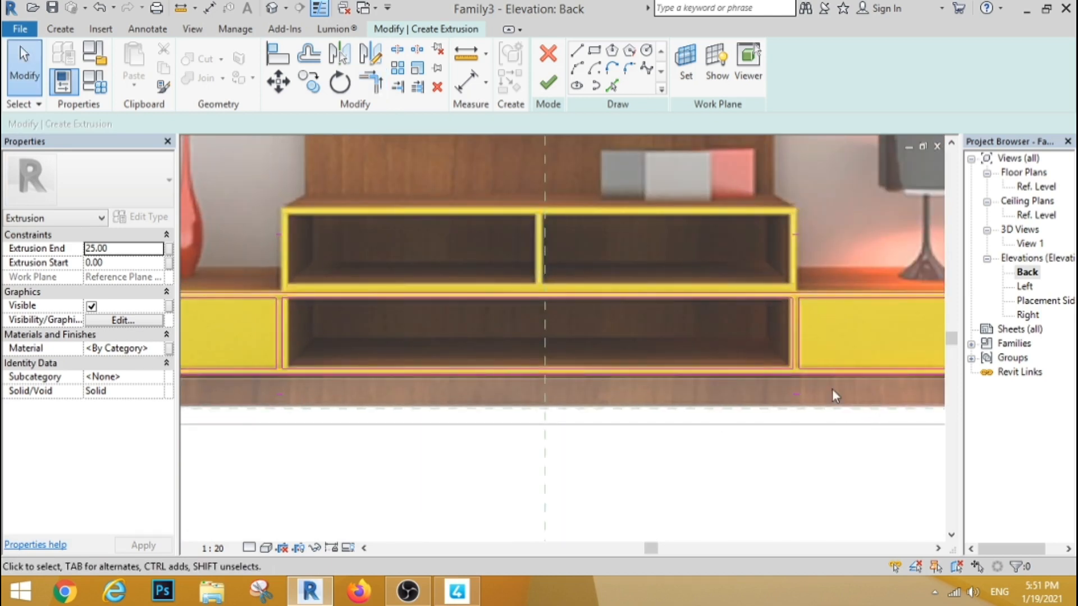
drag(866, 387, 229, 425)
click(437, 87)
drag(224, 257, 225, 258)
click(437, 87)
click(548, 83)
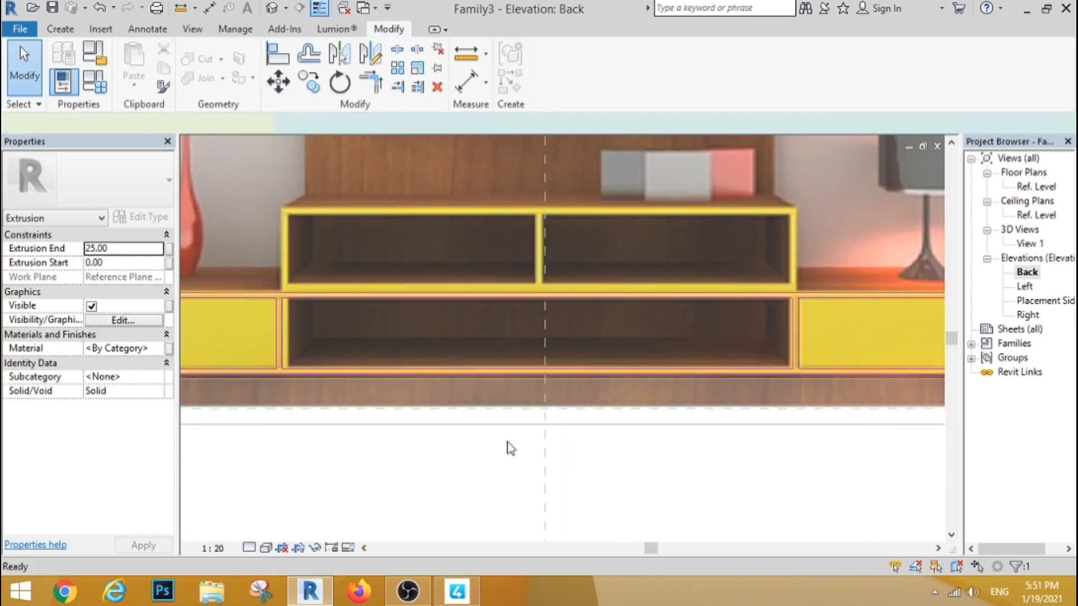
click(487, 452)
scroll(392, 337, down, 3)
scroll(708, 325, up, 2)
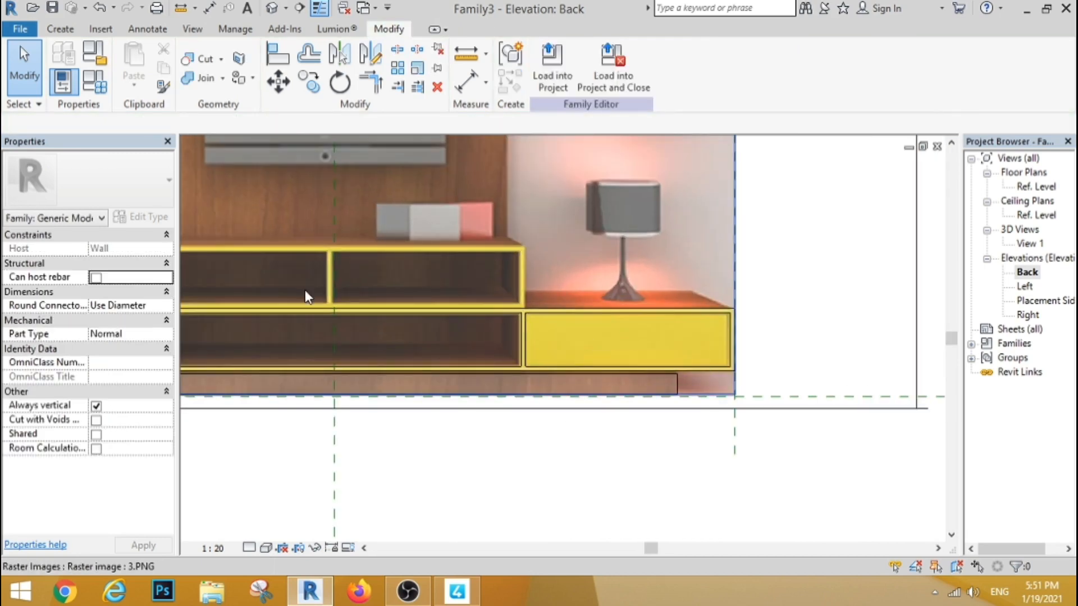
Start a new extrusion and sketch a rectangle offset 1.5 inward from the right drawer opening's edges.
click(61, 29)
click(134, 59)
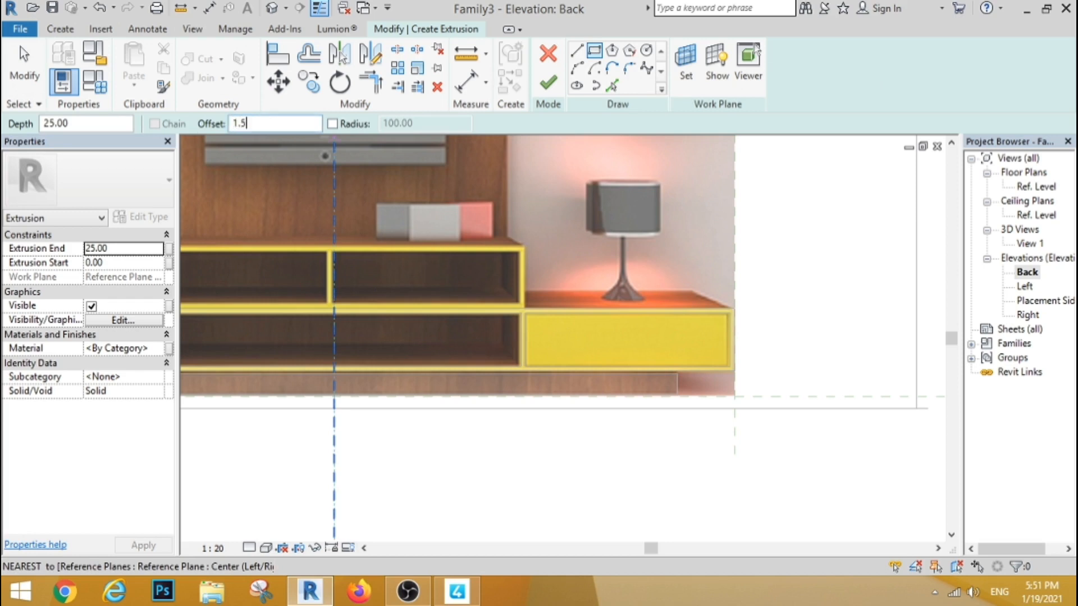
click(733, 309)
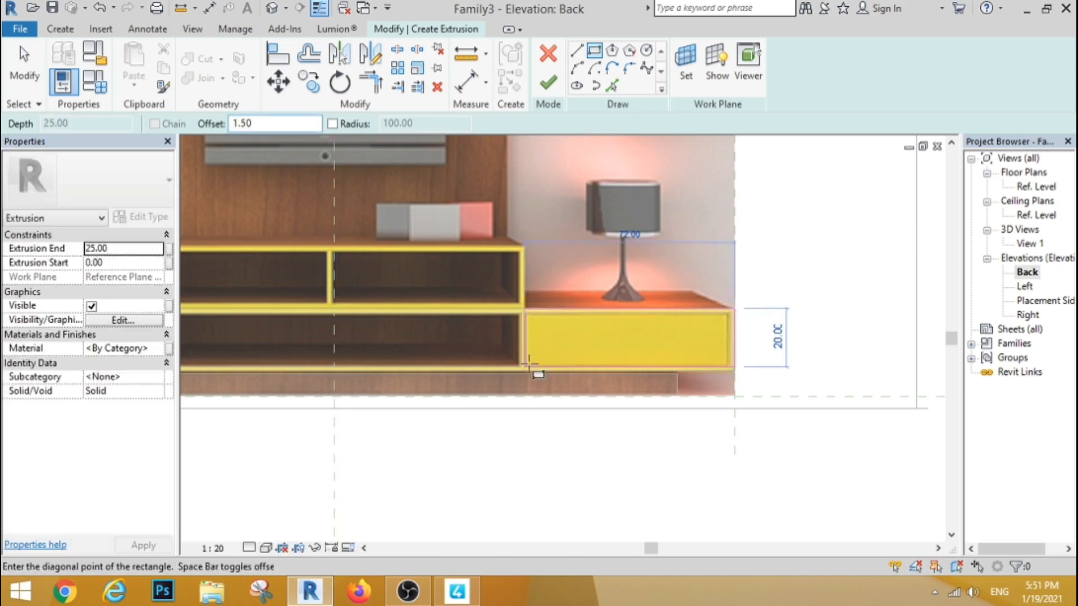
click(528, 366)
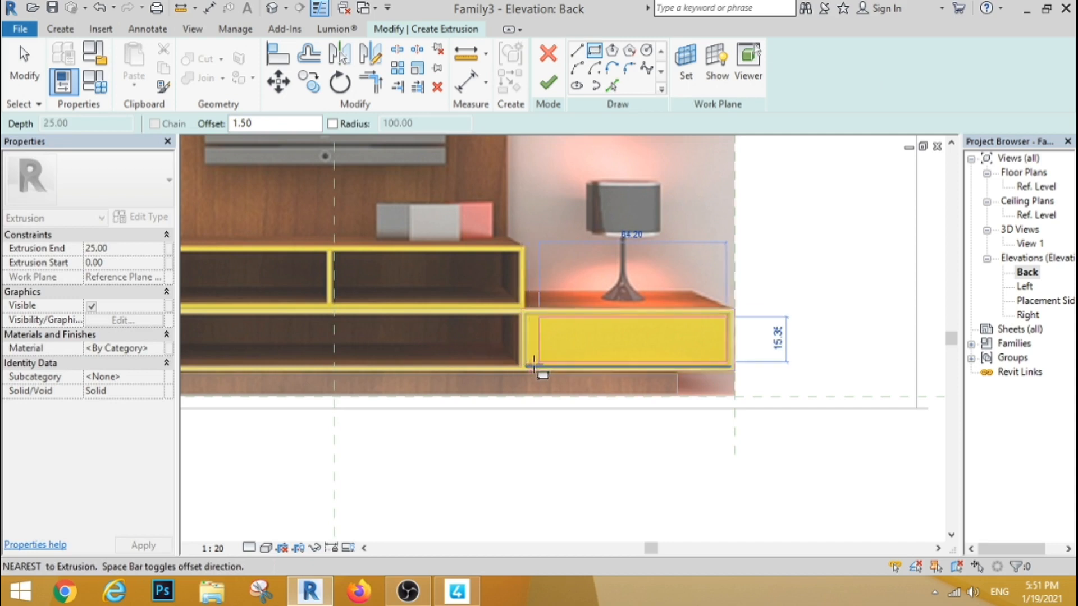
key(Escape)
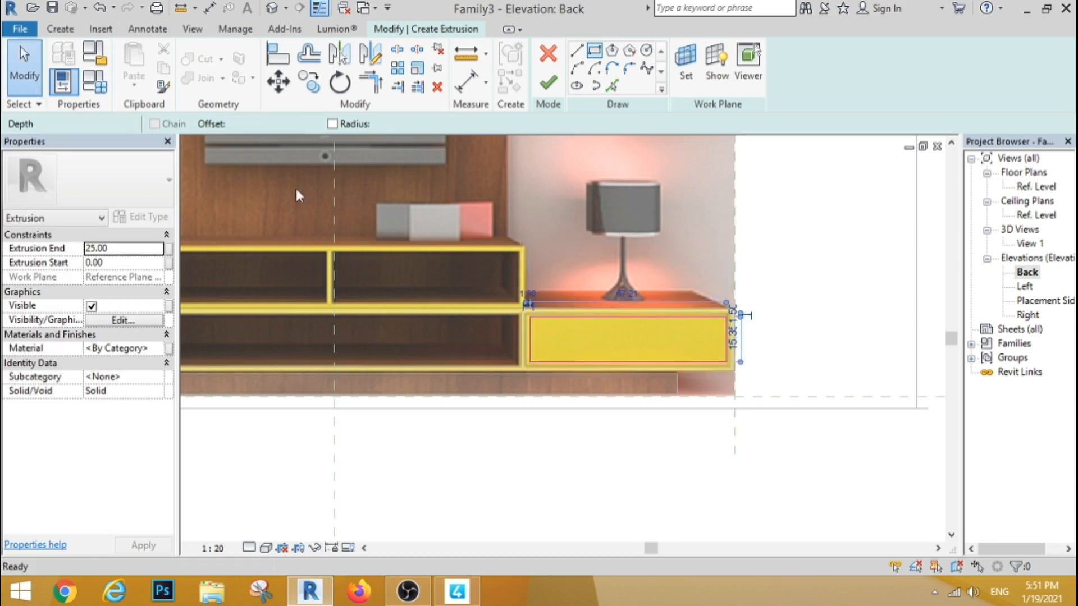
Sketch a matching rectangle offset 1.5 inward from the left drawer opening's edges and finish the drawer front extrusion.
scroll(699, 340, up, 3)
scroll(752, 346, down, 4)
scroll(753, 347, down, 4)
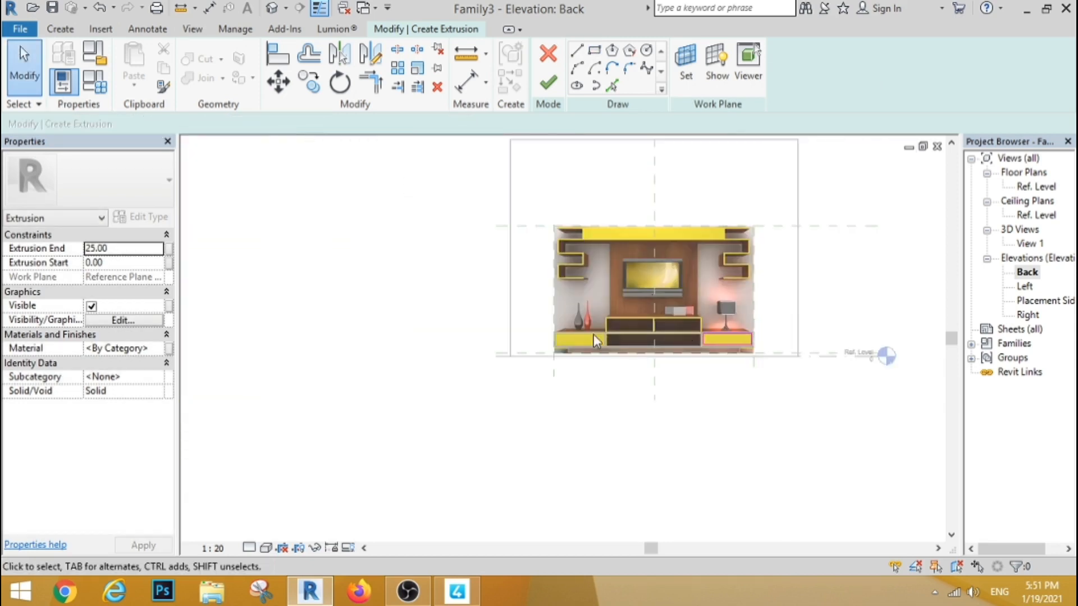
scroll(593, 336, up, 5)
click(594, 51)
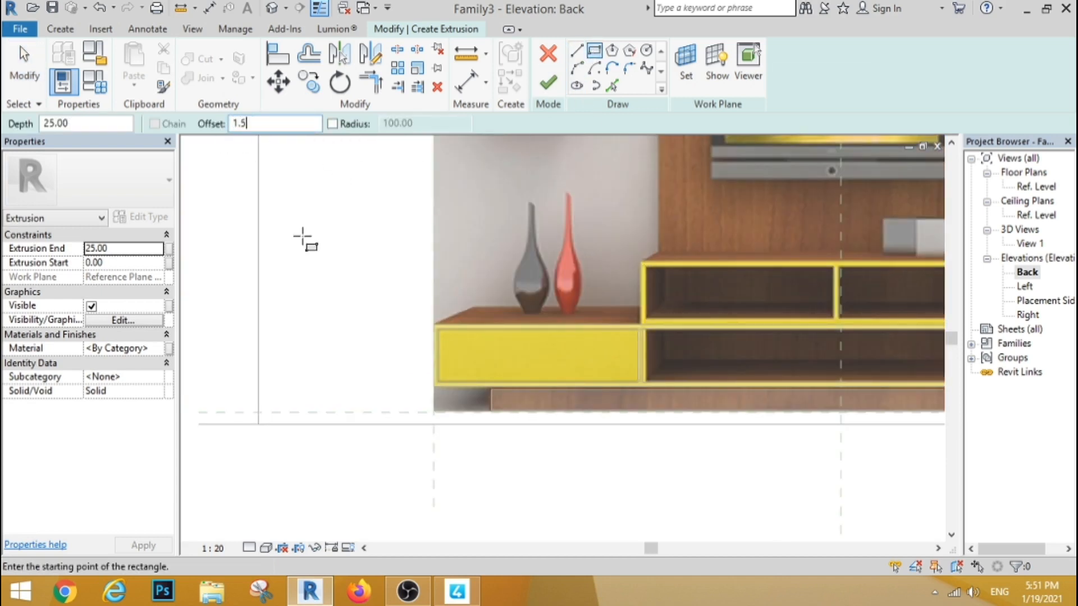
click(637, 329)
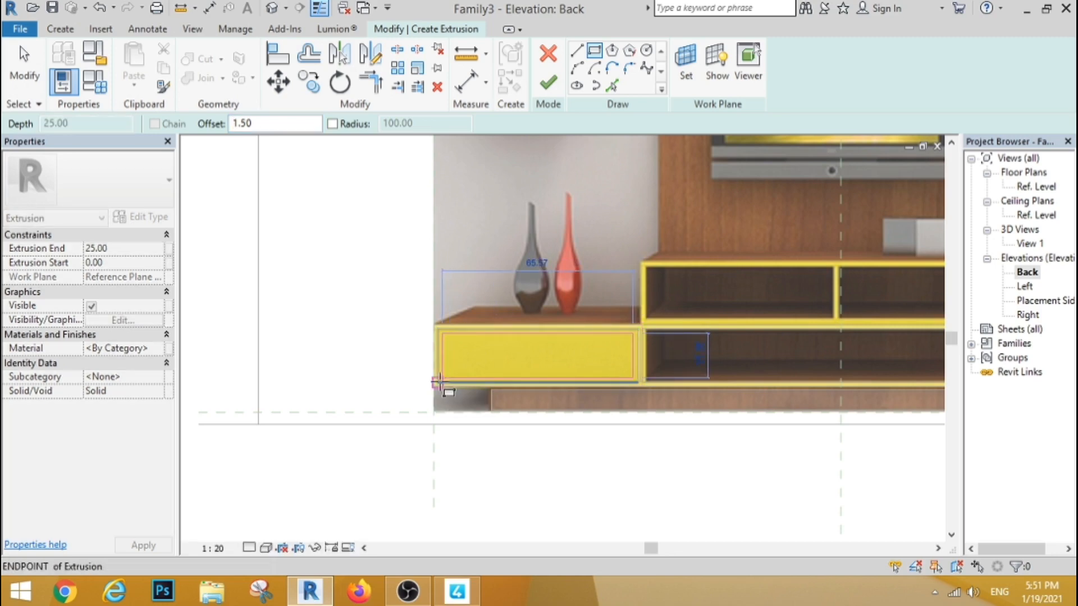
click(438, 382)
click(548, 83)
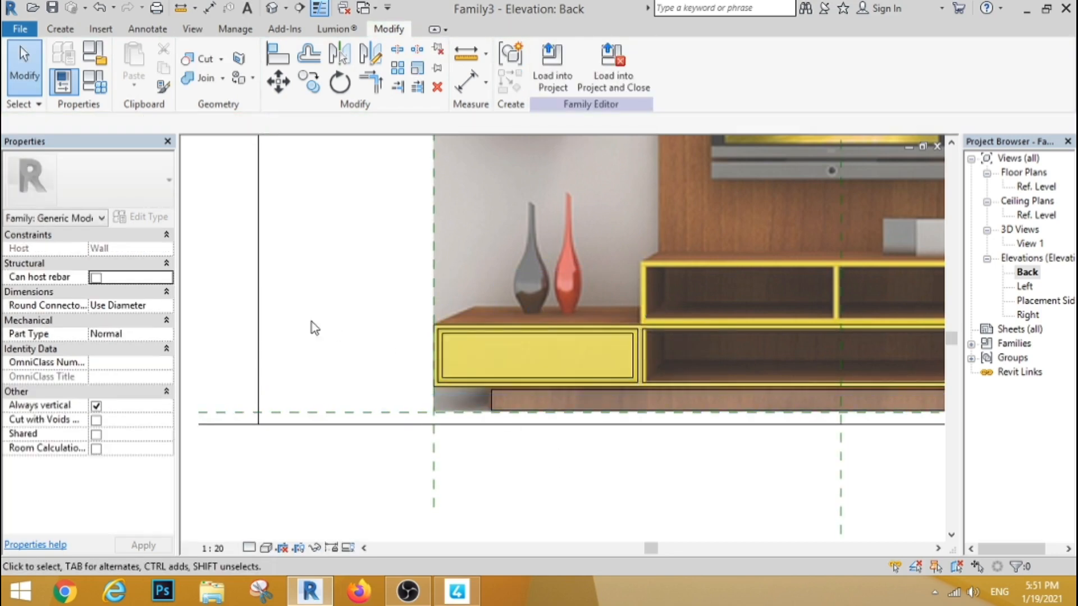
Start a new extrusion and sketch a 134 by 22 rectangle around the upper shelf unit, resting on the lower cabinet.
scroll(311, 321, down, 4)
scroll(564, 326, up, 3)
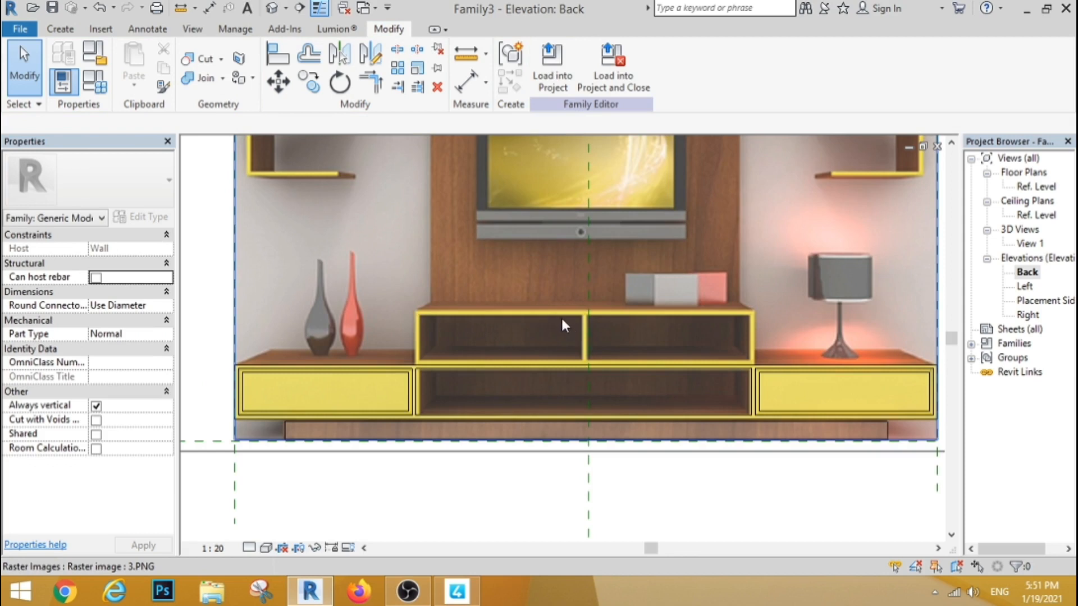
click(61, 31)
click(137, 53)
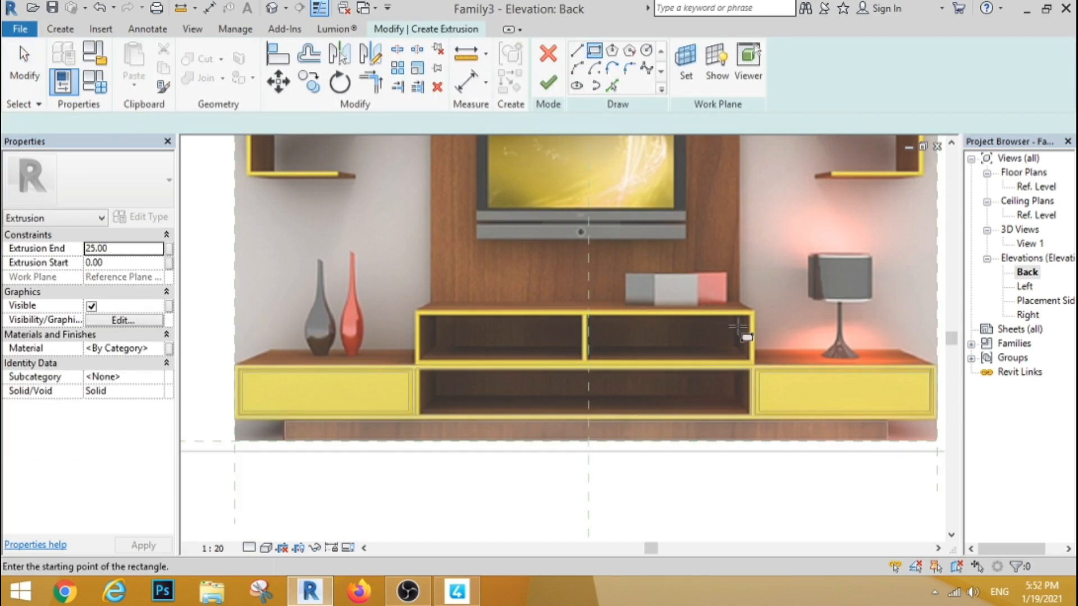
click(754, 365)
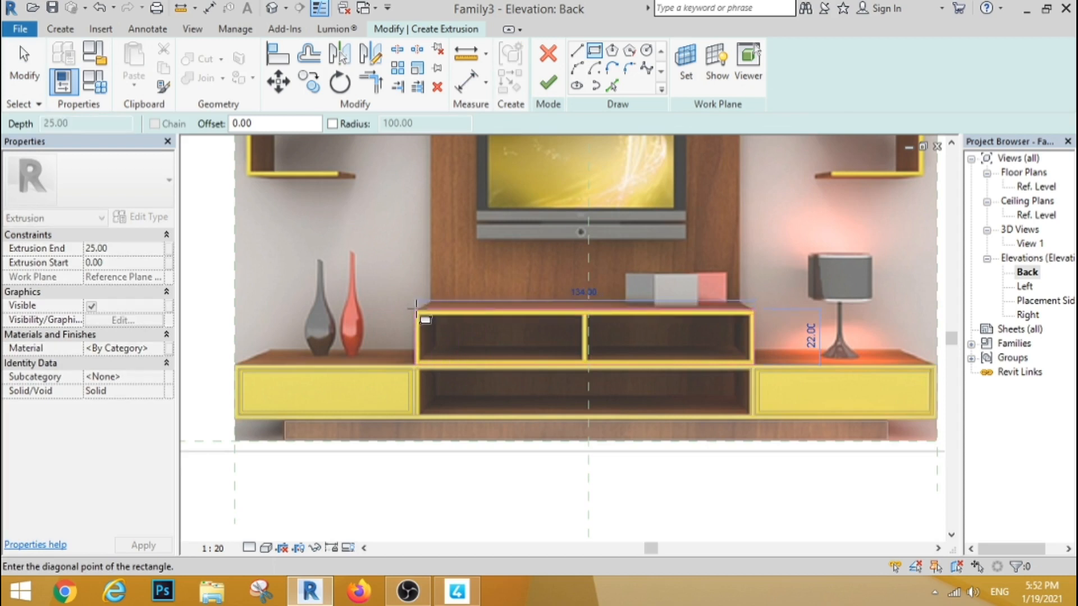
click(416, 308)
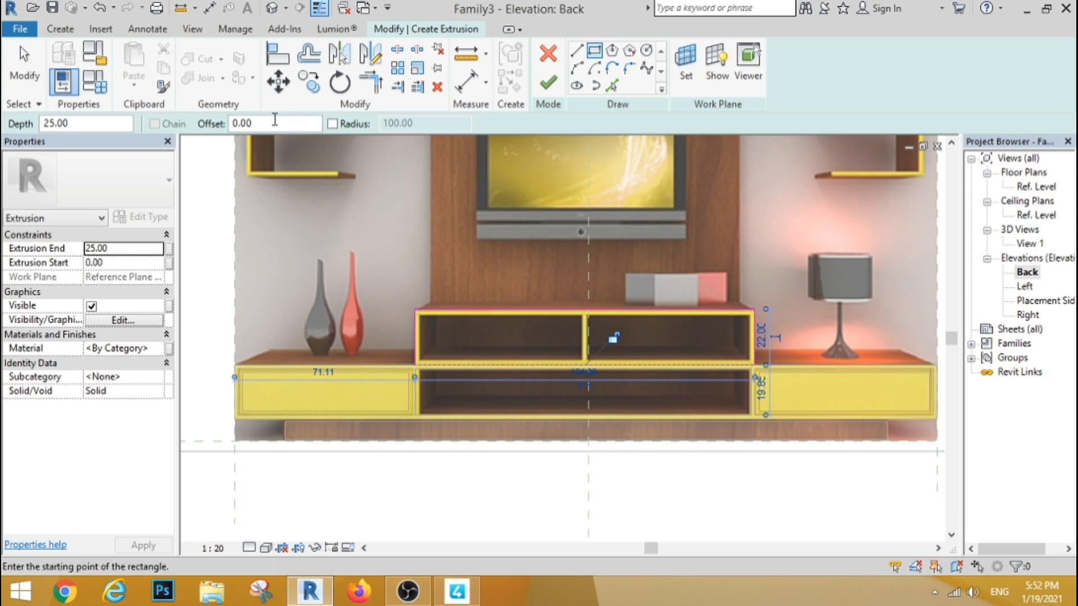
Sketch an inner rectangle inside the upper shelf unit's outline with an inward offset of 1.5.
text(1.5)
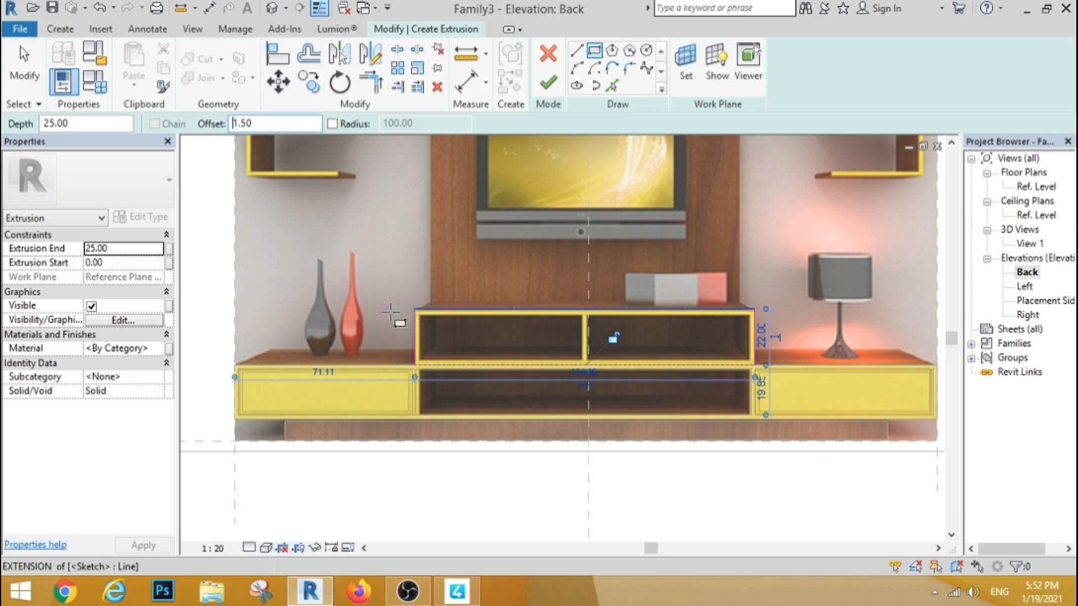
click(415, 309)
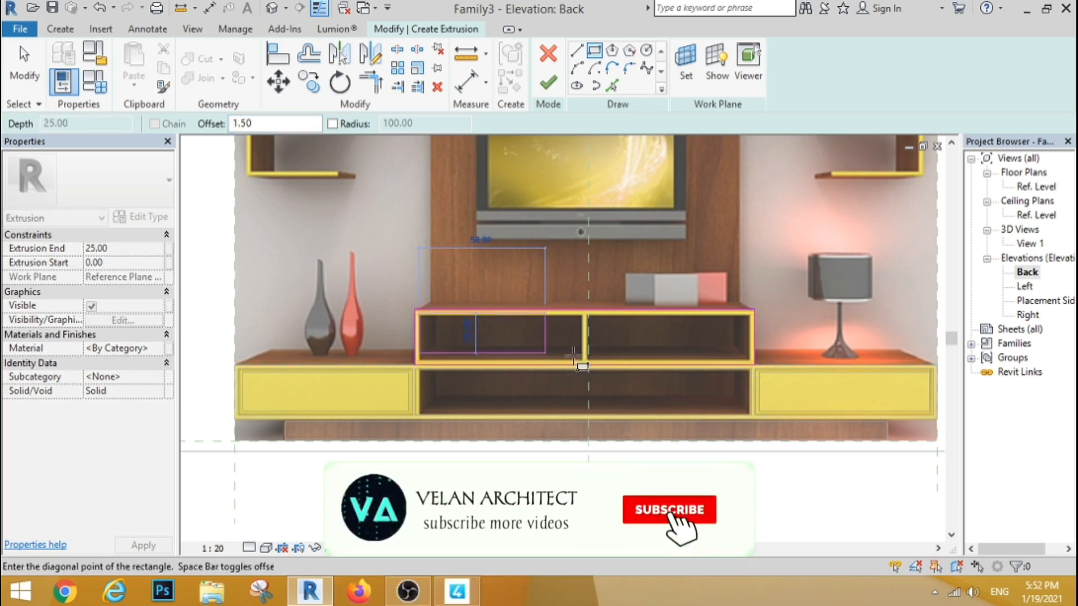
click(752, 364)
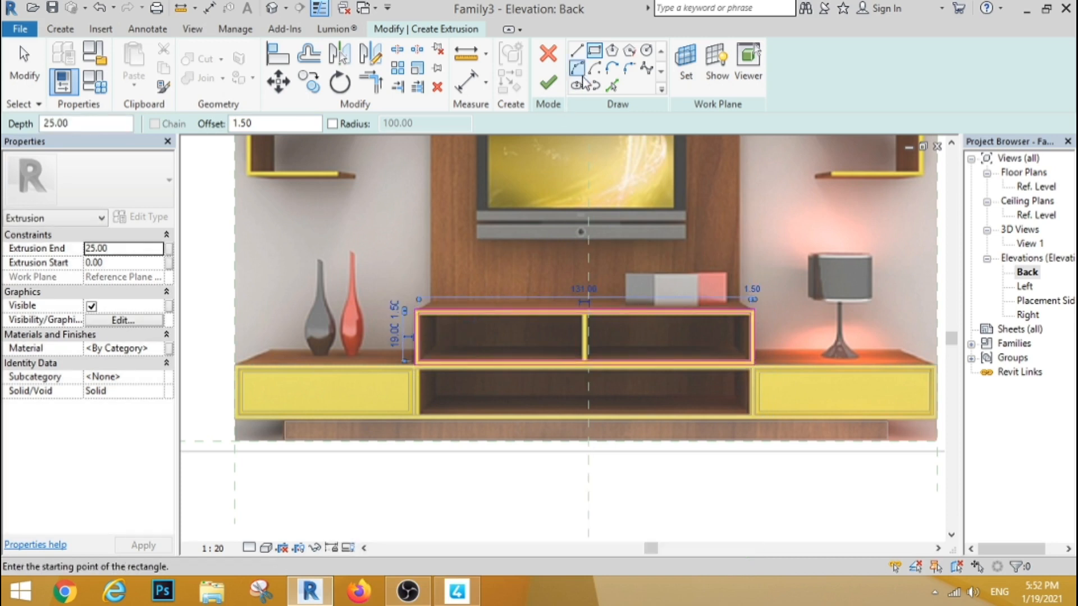
Sketch a narrow rectangle over the upper shelf unit's central divider with a 1.5 offset, overshooting the outline above and below.
scroll(587, 381, up, 4)
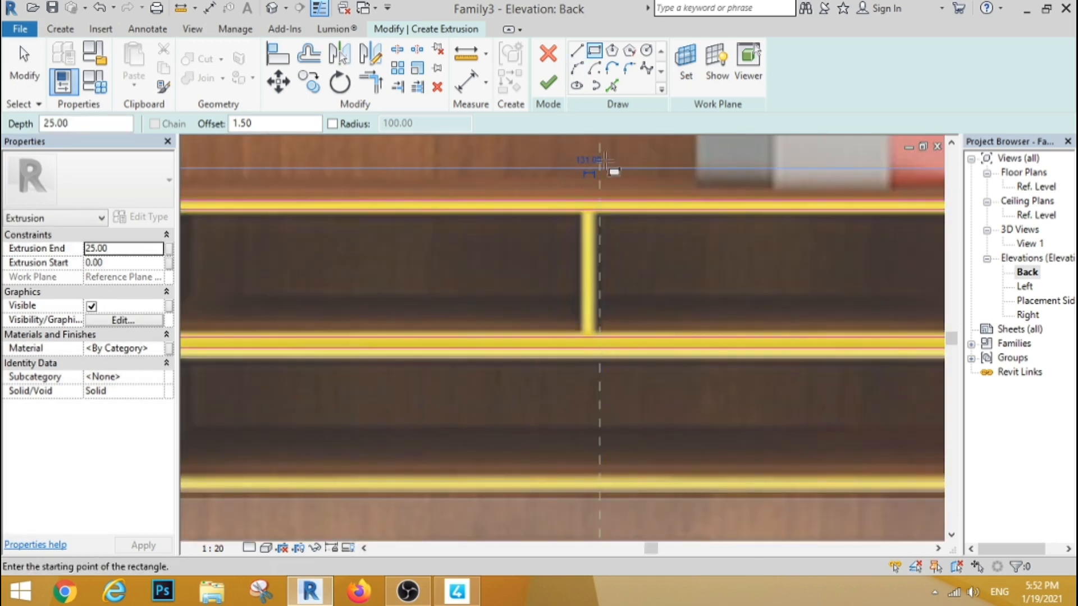
click(607, 382)
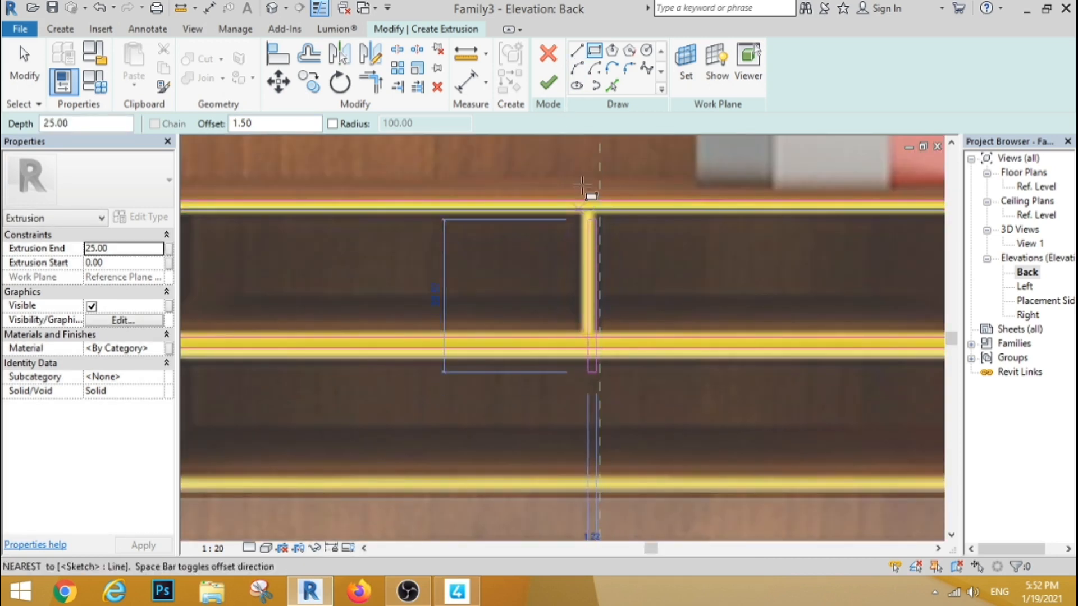
click(573, 153)
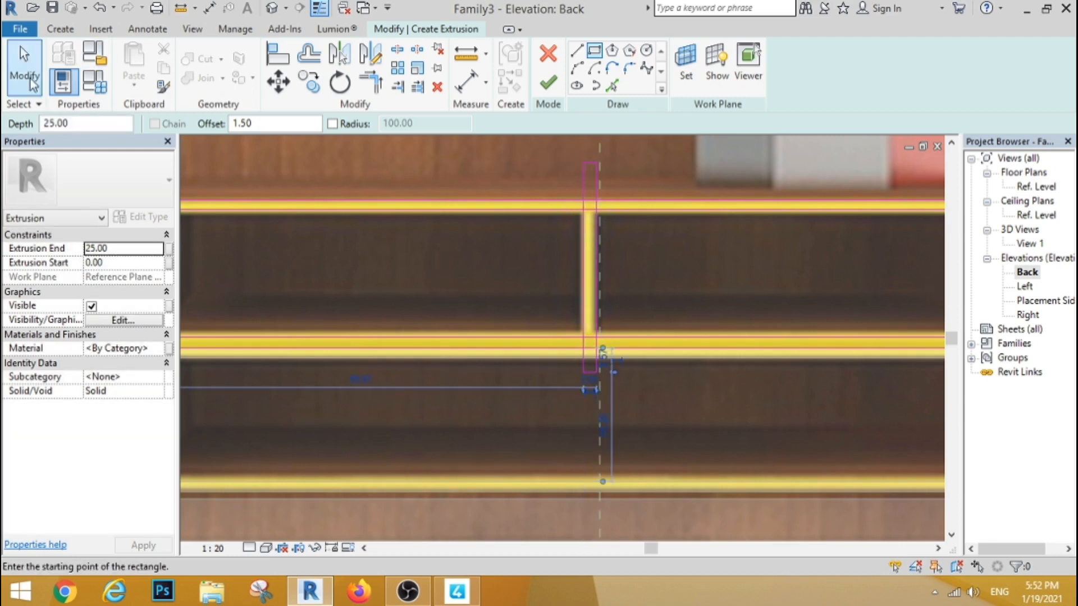
key(Escape)
key(Escape)
Split the upper shelf unit's inner top and bottom lines between the central divider's two vertical lines.
click(416, 68)
scroll(598, 185, up, 3)
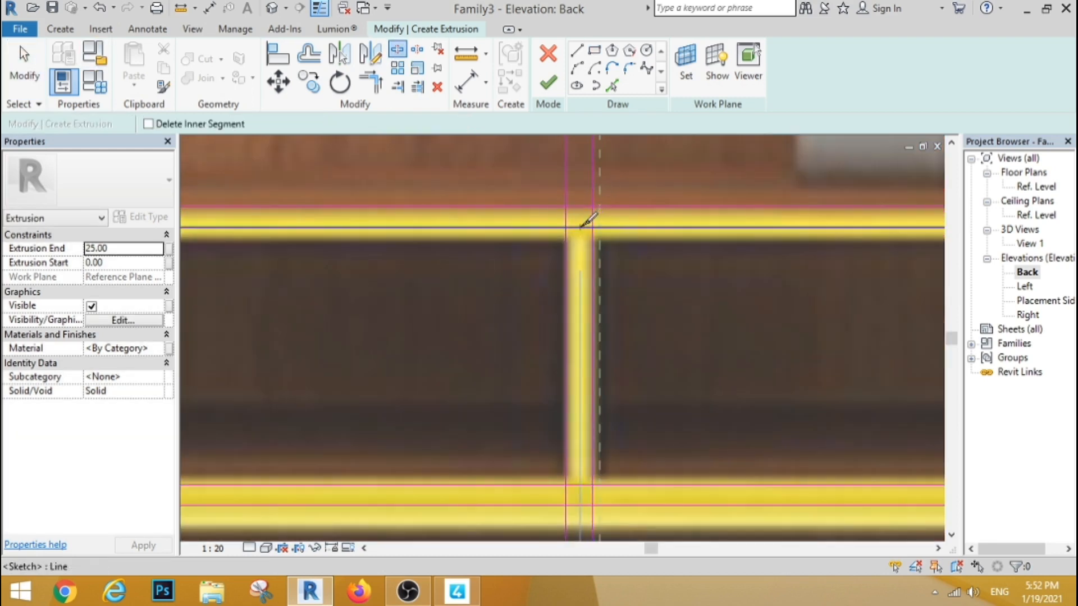
click(585, 482)
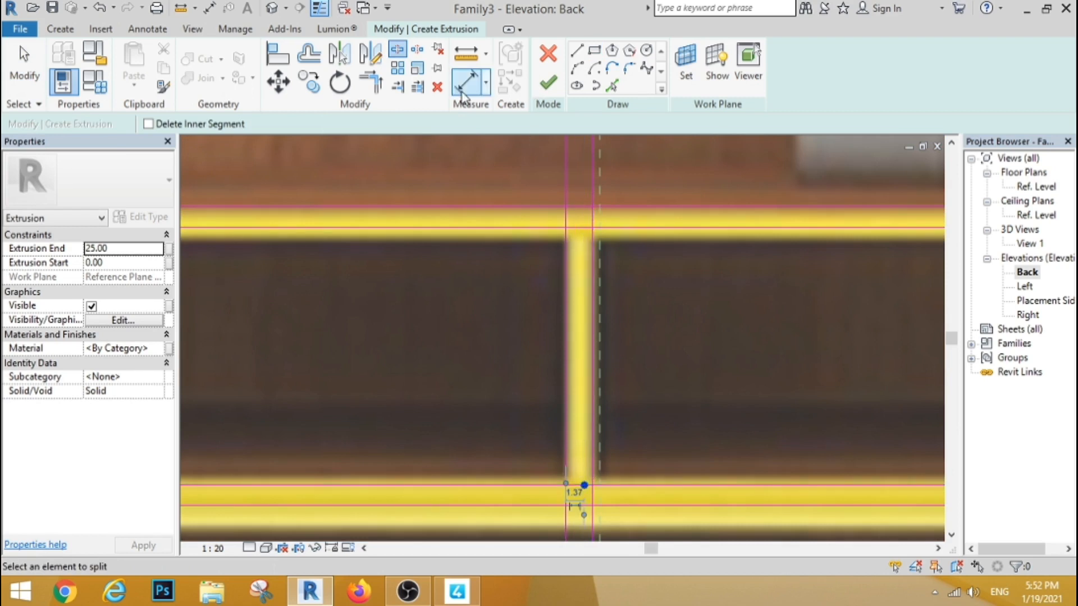
Trim both central divider lines to the inner top line, forming the upper corners of the two shelf openings.
click(384, 87)
click(529, 230)
click(566, 258)
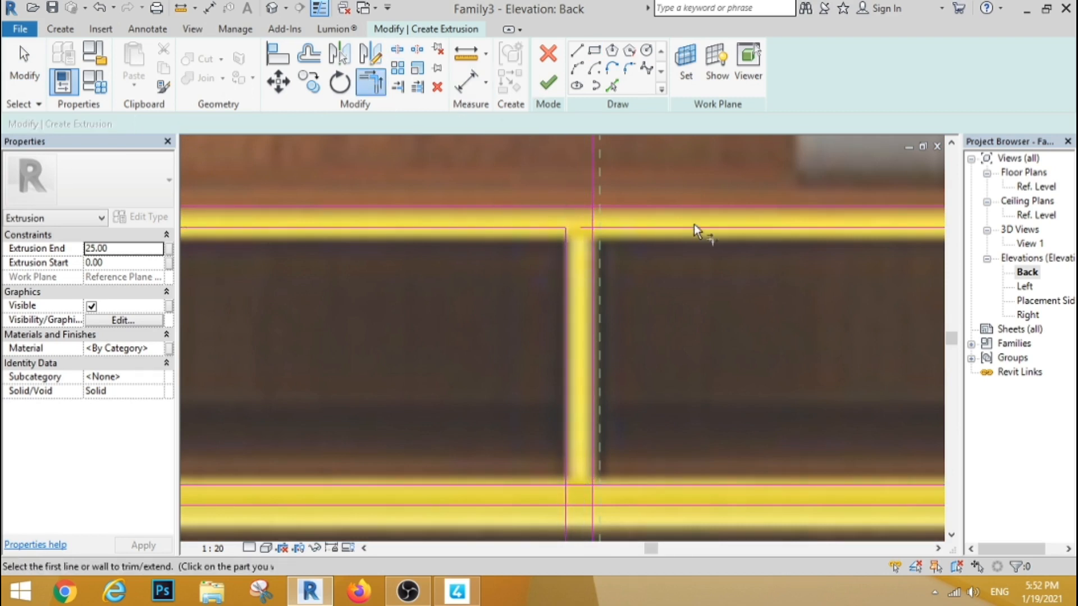
click(693, 228)
click(594, 244)
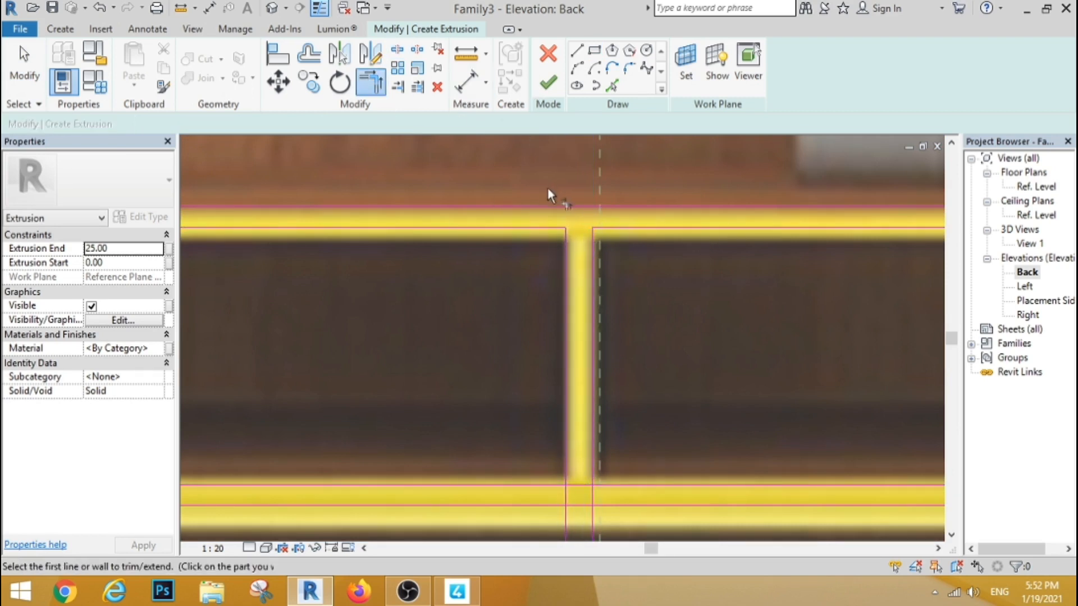
Trim both central divider lines to the inner bottom line, closing the outlines of the two shelf openings.
scroll(549, 188, down, 3)
scroll(591, 331, up, 3)
click(583, 293)
click(543, 269)
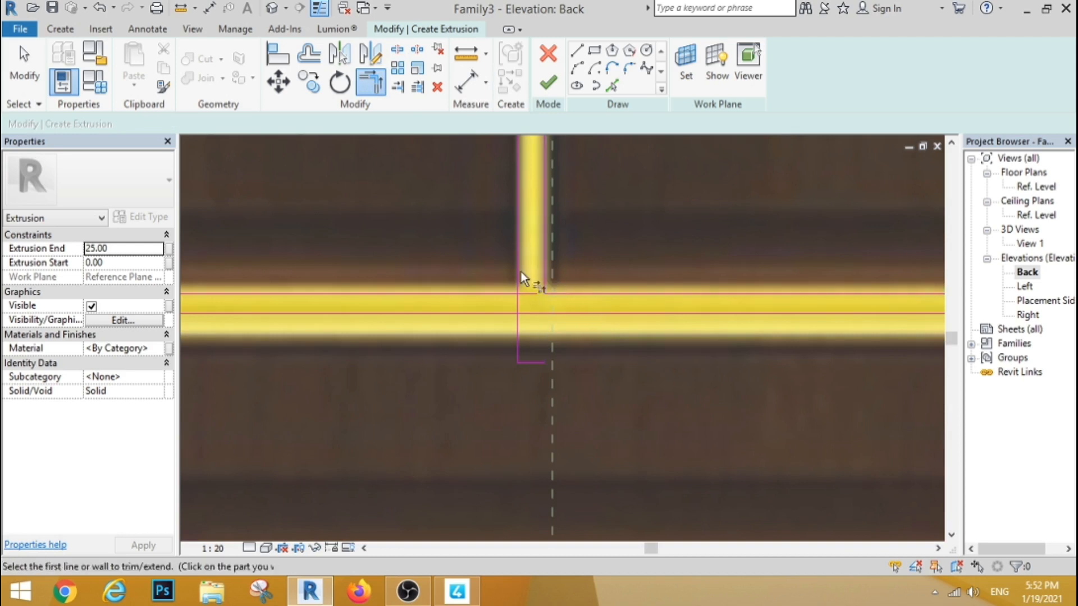
click(517, 271)
click(498, 293)
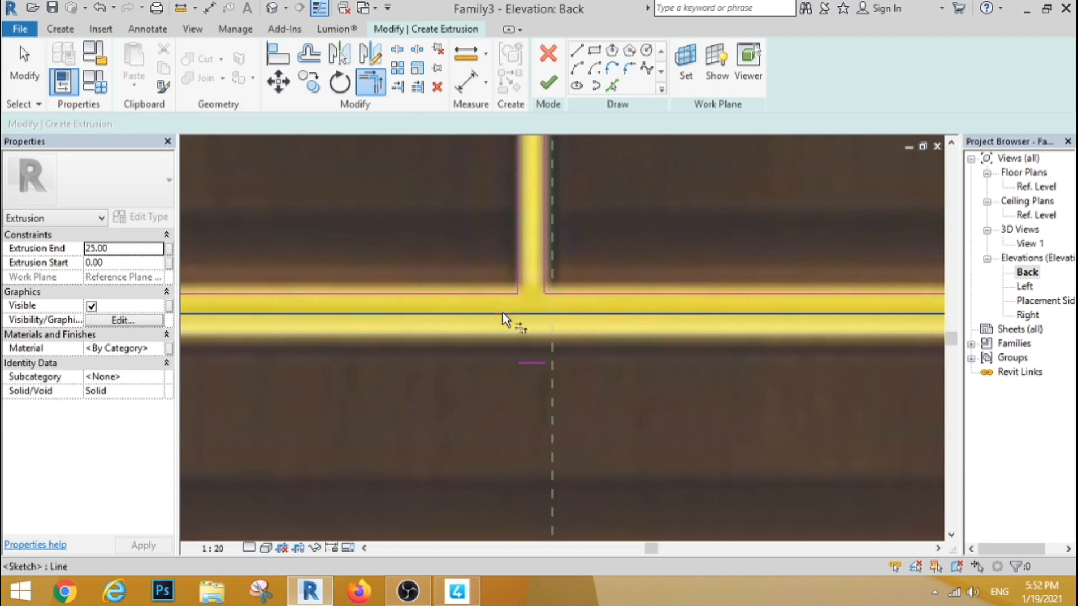
click(503, 312)
click(24, 90)
Delete the leftover divider segments above and below the upper shelf unit's outline and finish its extrusion.
scroll(538, 284, down, 5)
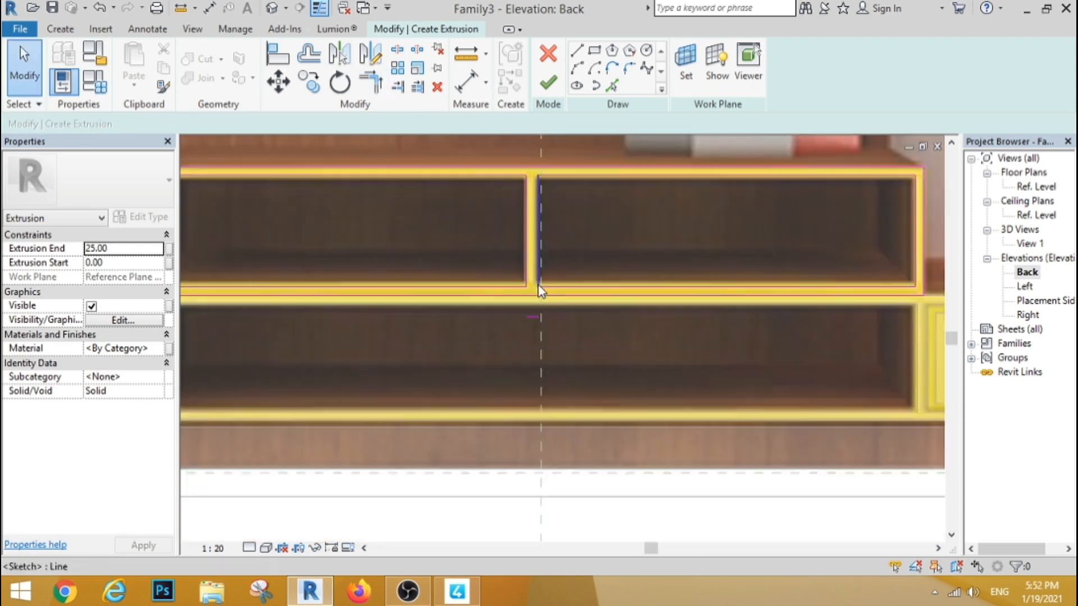
scroll(504, 217, up, 2)
click(553, 190)
click(438, 87)
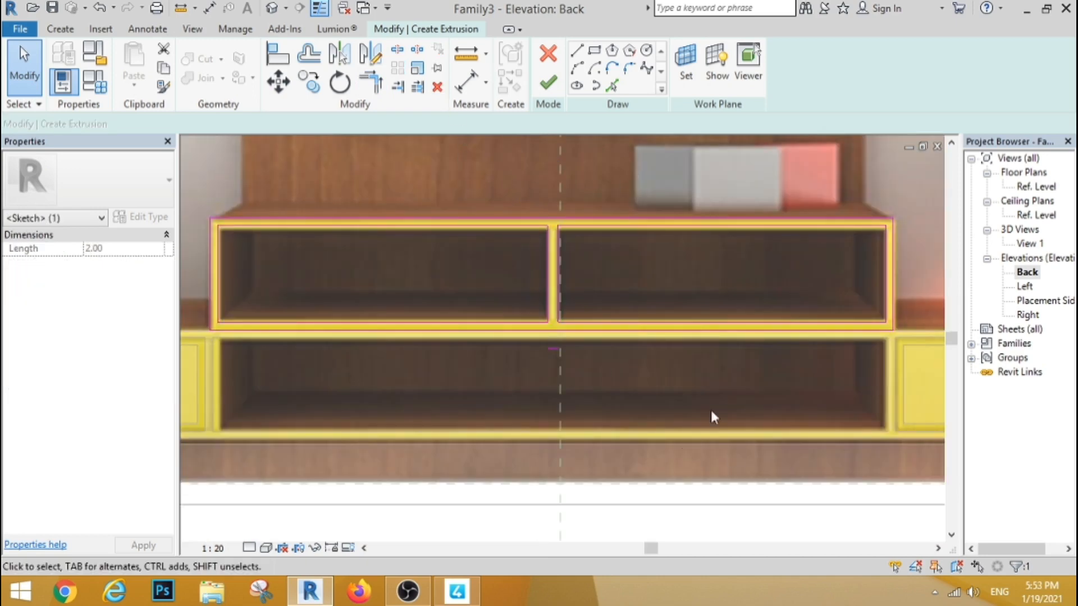
click(553, 349)
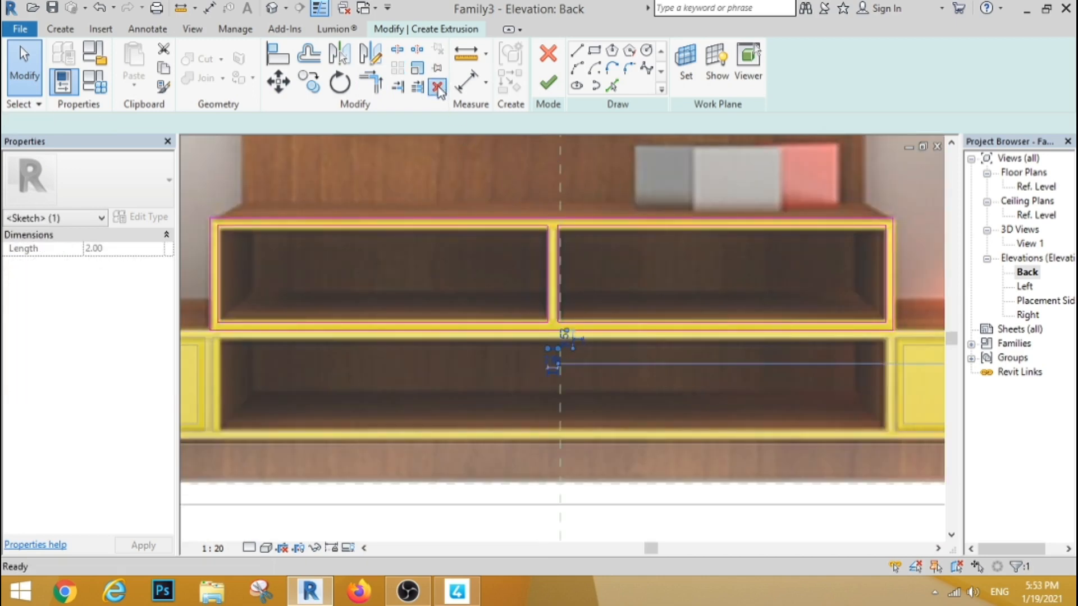
click(438, 87)
scroll(627, 286, down, 2)
scroll(627, 285, up, 2)
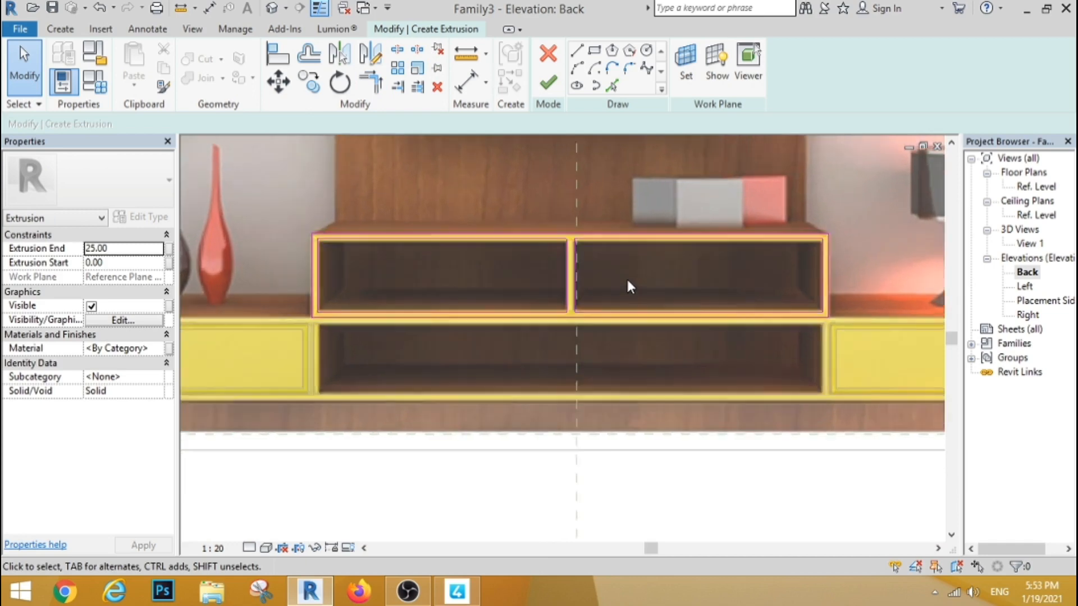
click(548, 83)
click(644, 270)
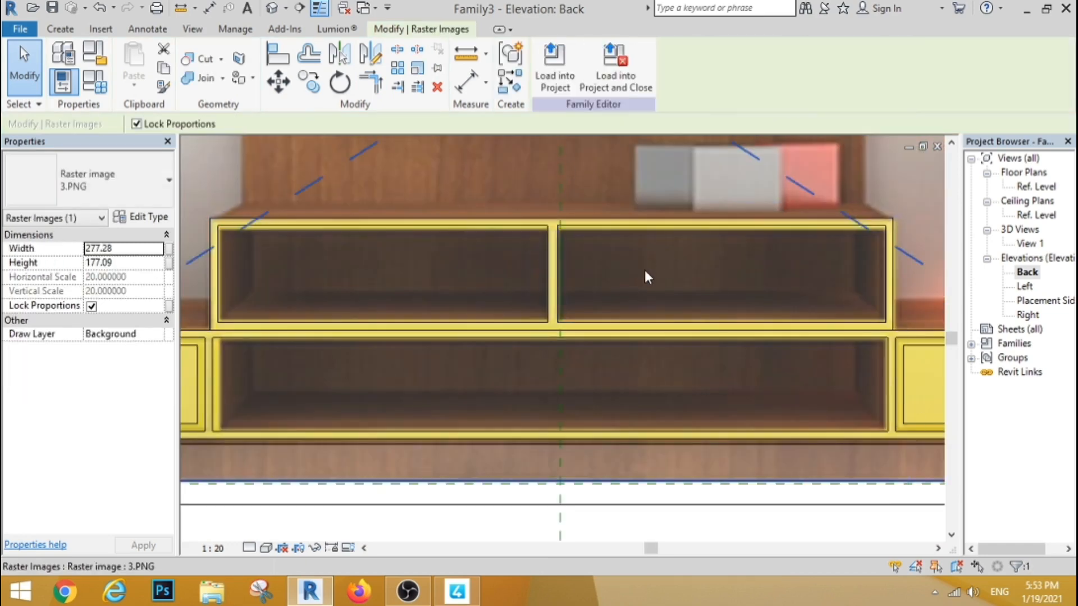
Create a back panel extrusion from a 277.28 by 177.09 rectangle covering the whole imported image, with a depth of 25.
scroll(644, 271, down, 6)
scroll(646, 144, up, 3)
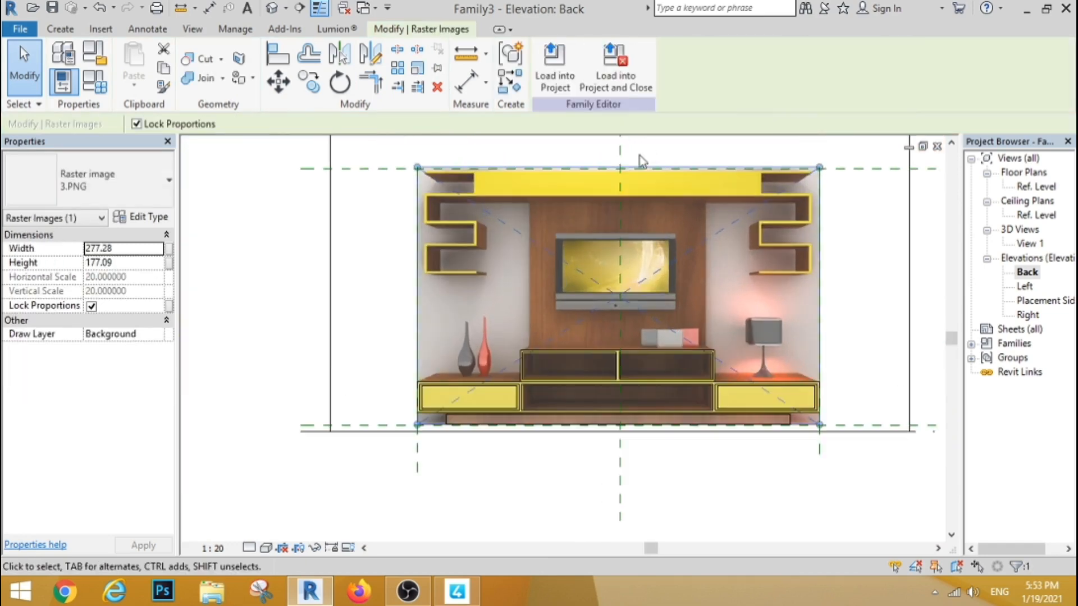
click(62, 30)
click(135, 65)
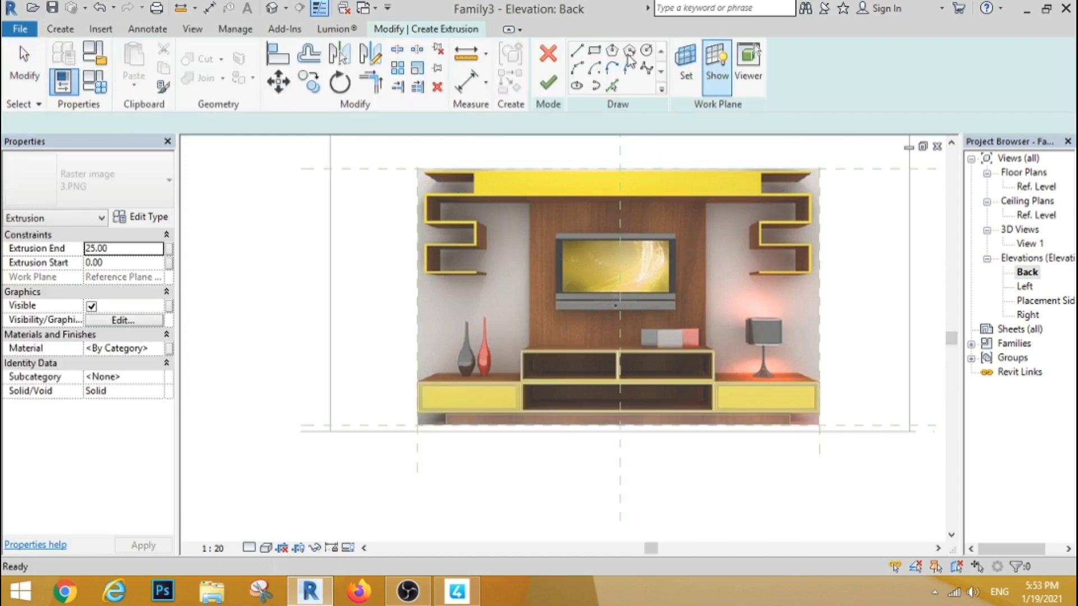
click(416, 167)
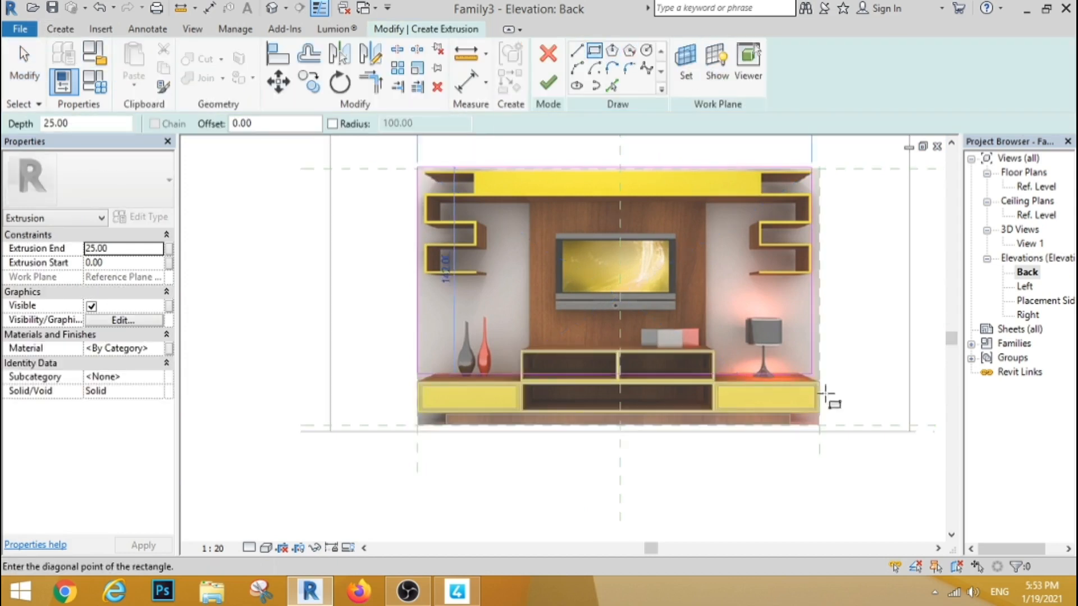
click(819, 425)
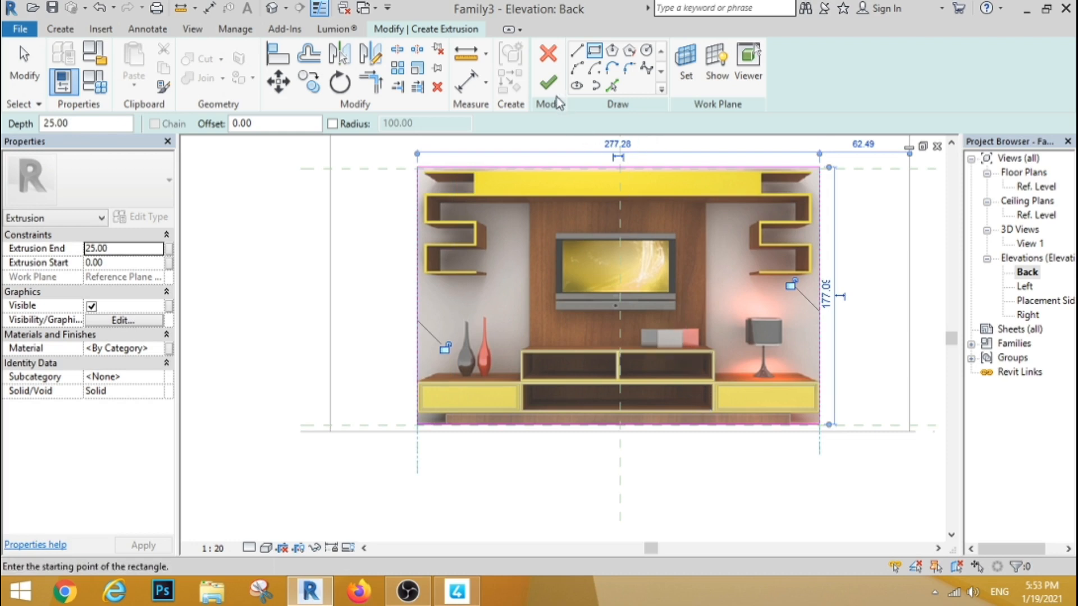
scroll(524, 198, up, 1)
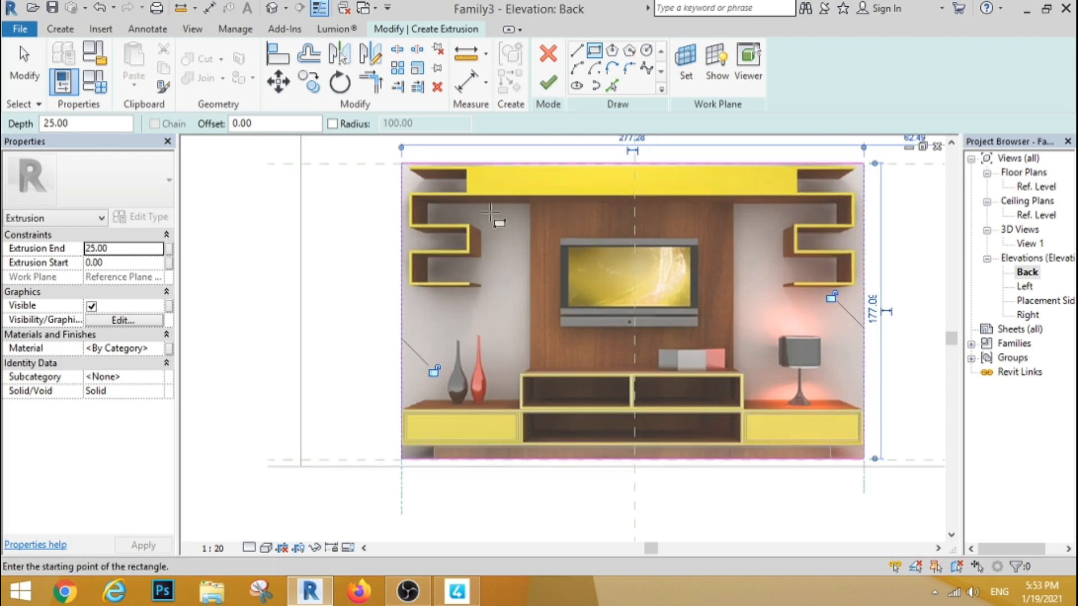
scroll(490, 213, down, 1)
click(548, 83)
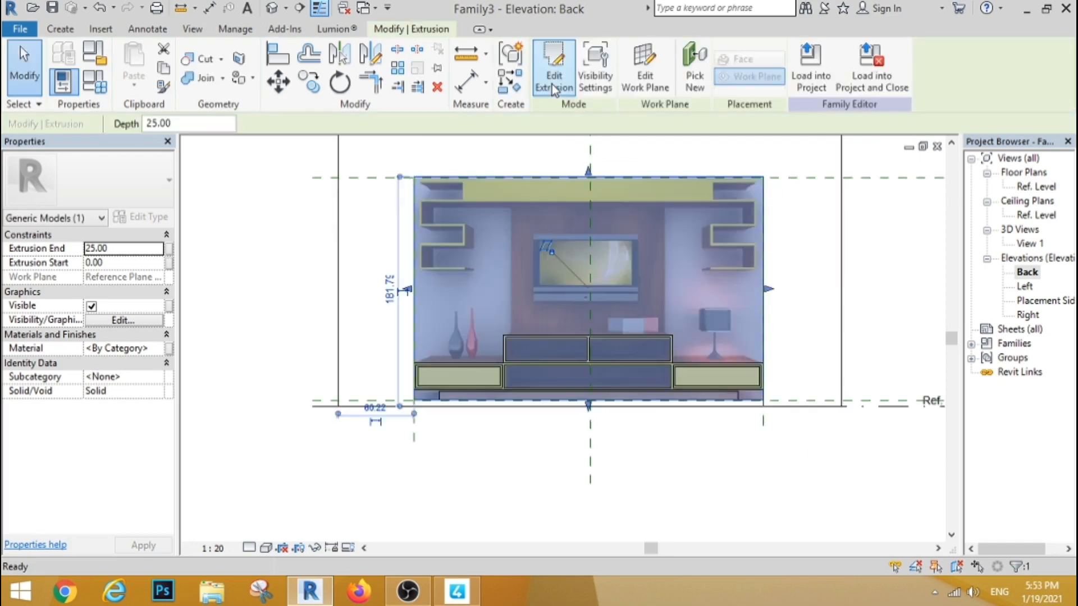
Create a 25-deep extrusion from a 168.94-high rectangle over the wooden centre panel, from the back panel's upper edge to the lower cabinets' underside.
click(668, 457)
scroll(655, 356, up, 2)
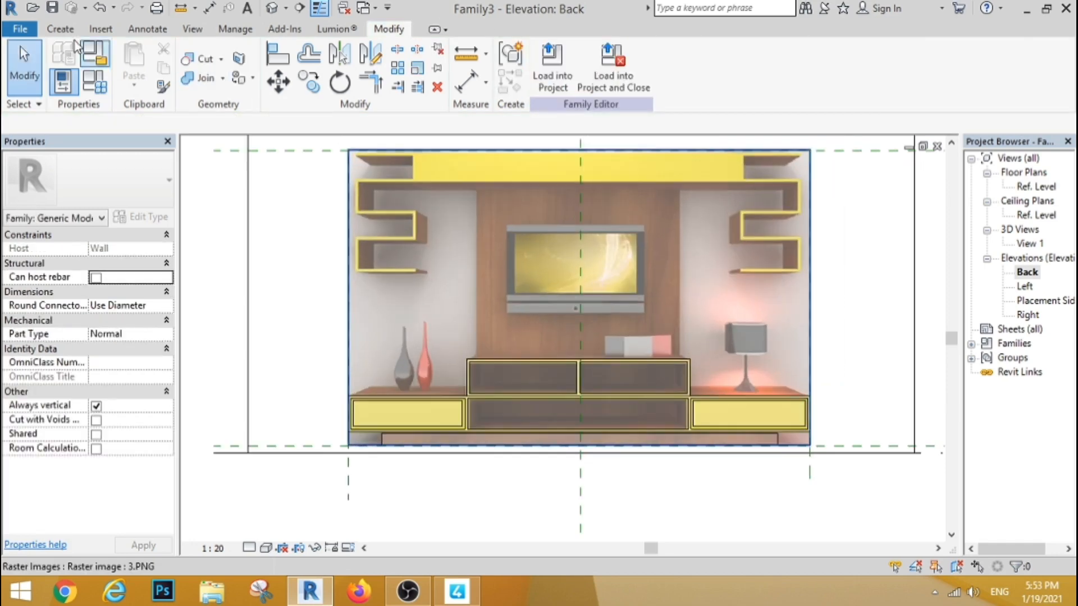
click(60, 29)
click(137, 62)
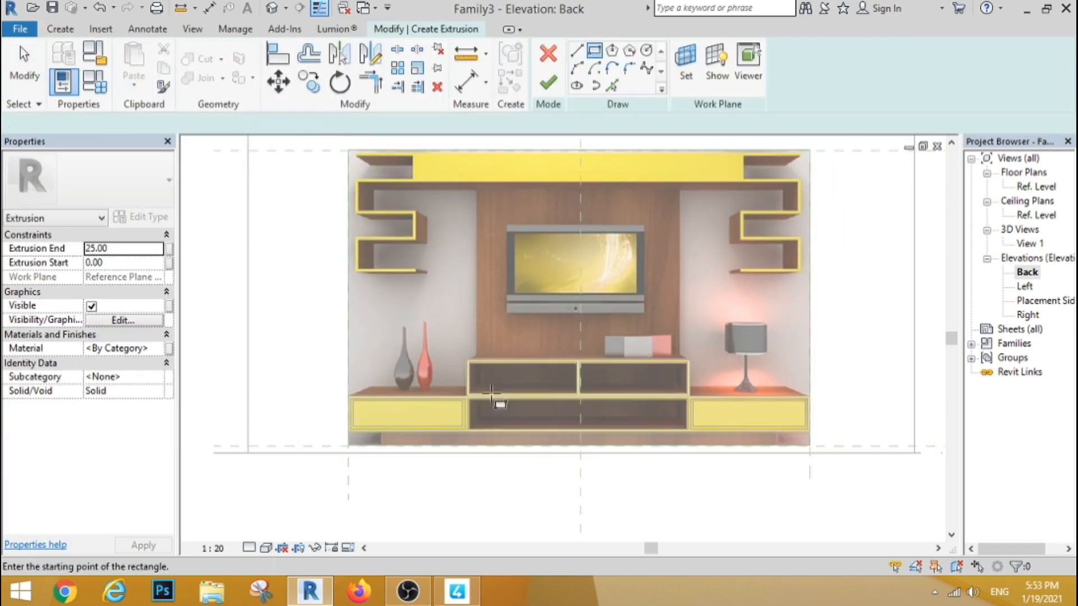
click(475, 149)
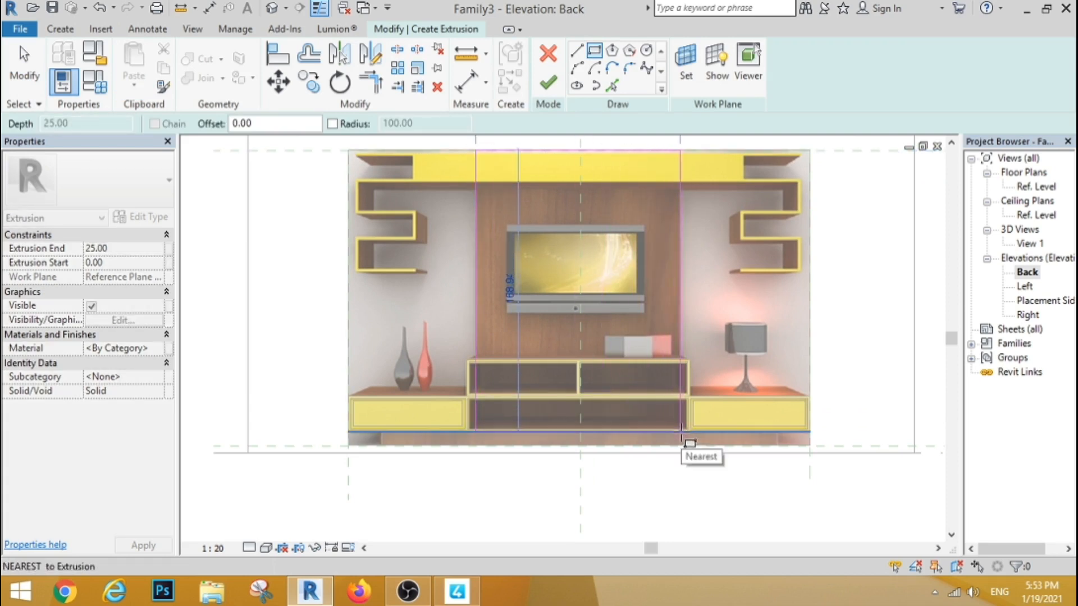
click(681, 431)
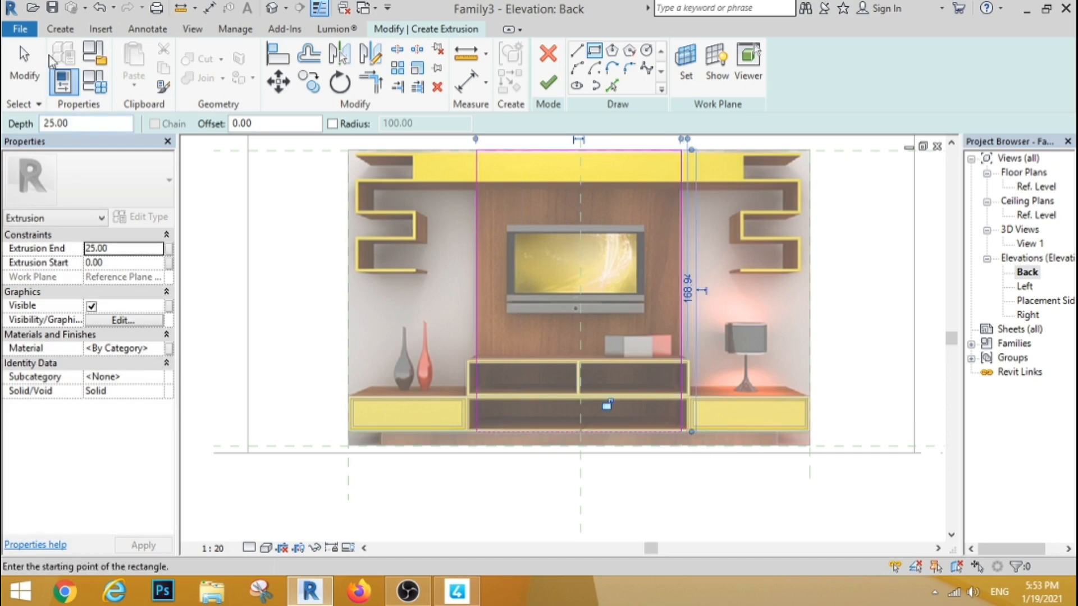
key(Escape)
key(Escape)
click(543, 89)
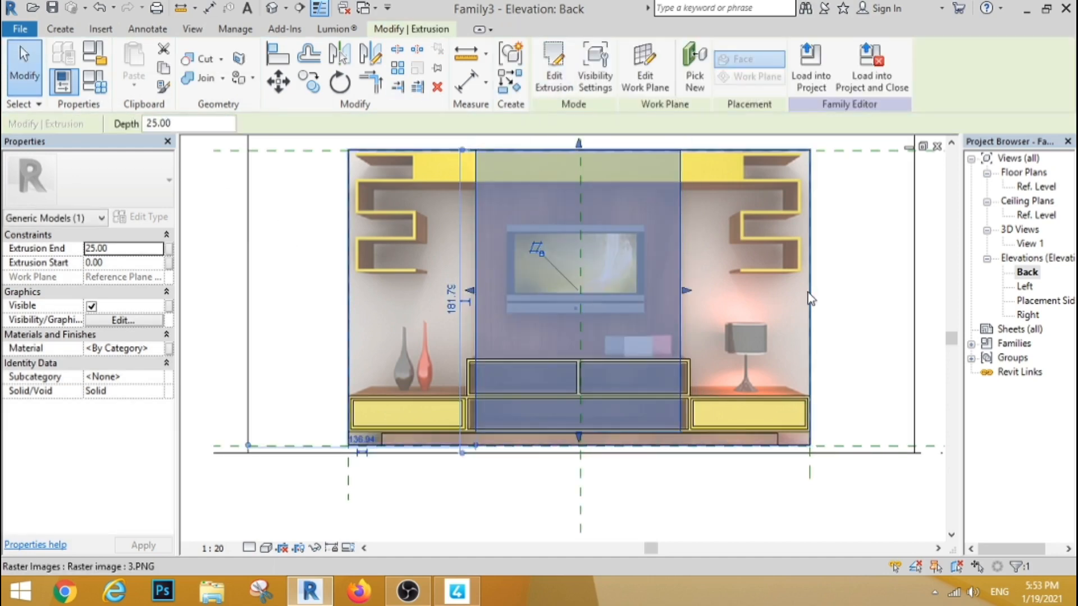
key(Escape)
Start a new extrusion and sketch a 146 by 18 rectangle along the upper yellow band, from the centre reference plane past the image's right edge.
scroll(542, 209, down, 3)
scroll(541, 209, up, 5)
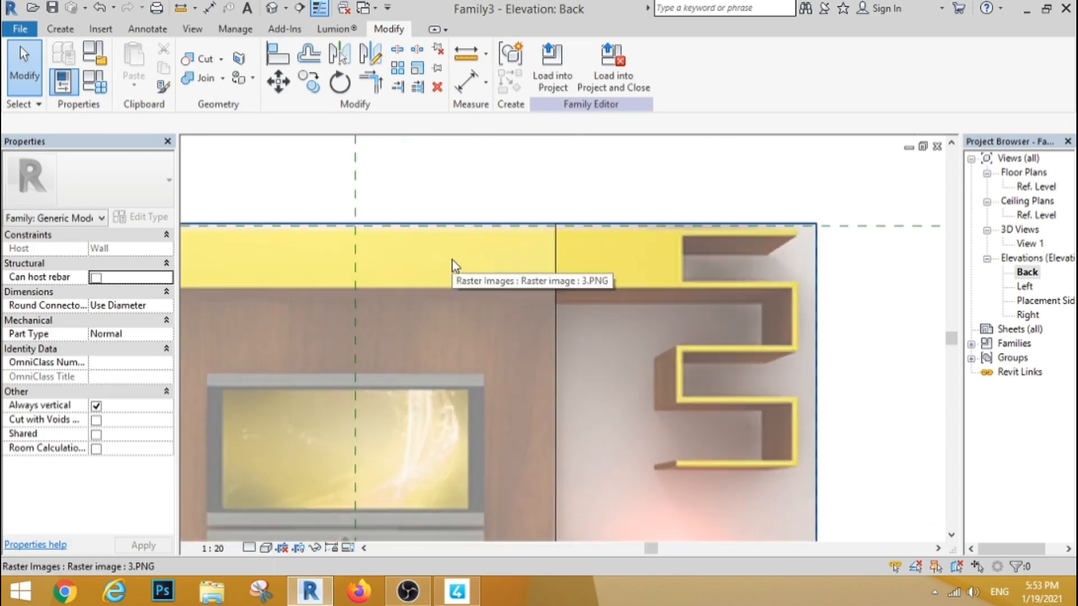
scroll(429, 245, down, 1)
click(60, 29)
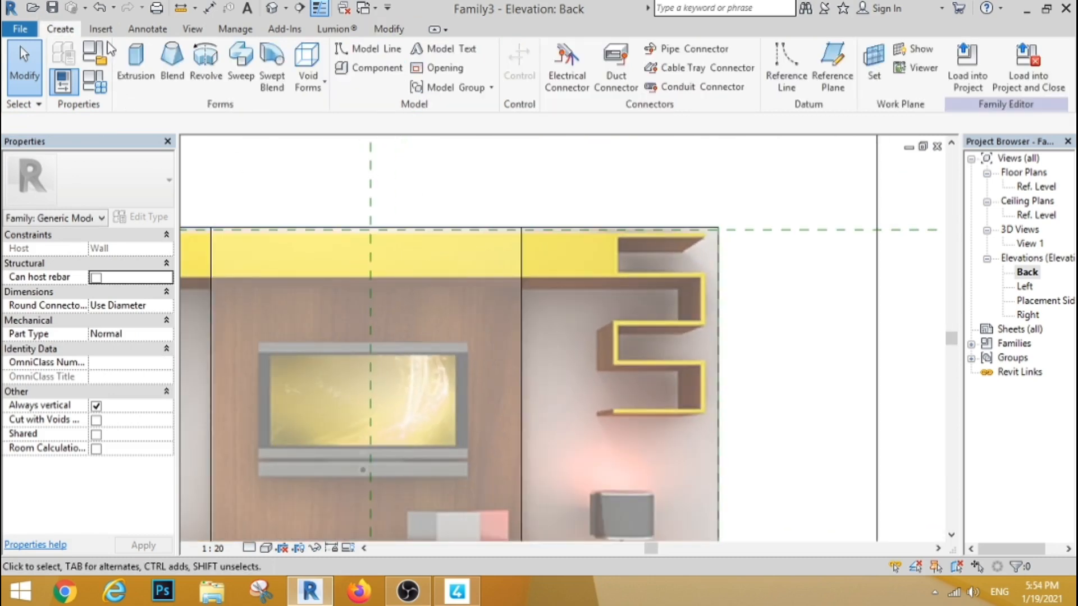
click(132, 65)
click(594, 51)
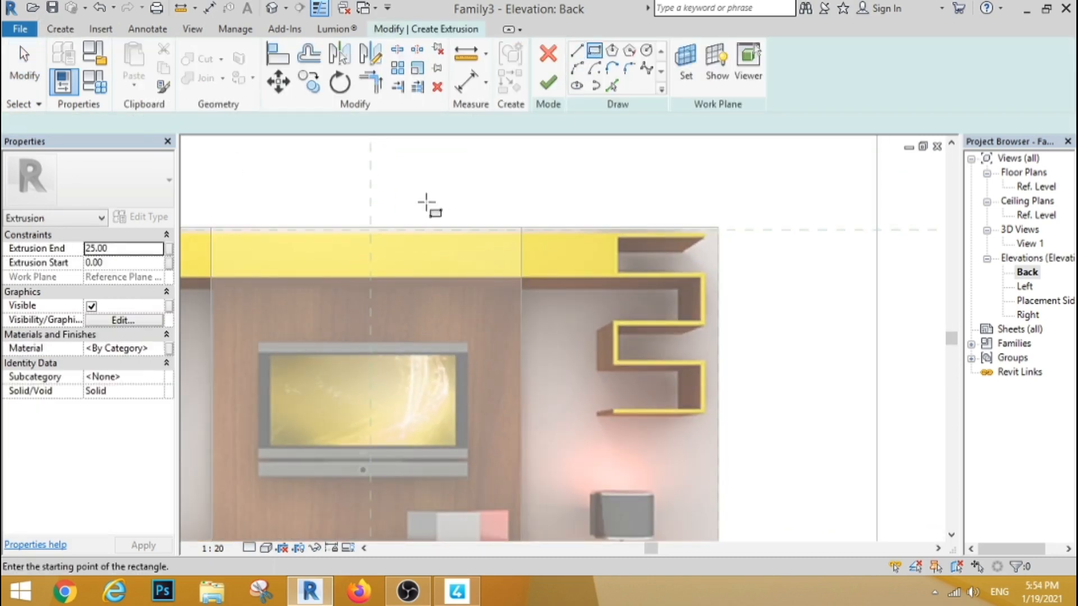
scroll(367, 227, up, 3)
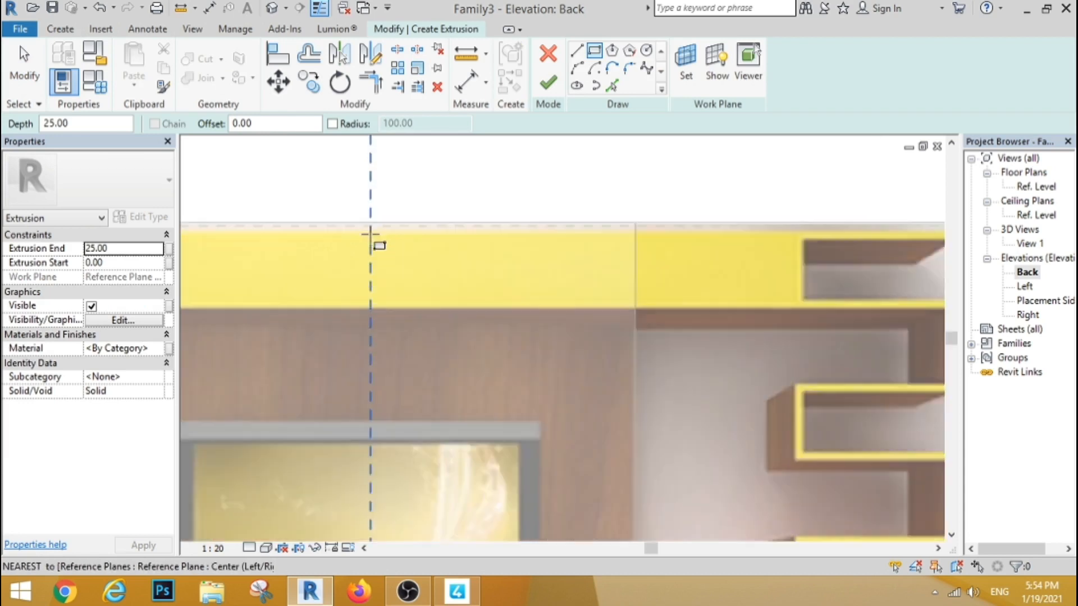
click(371, 227)
scroll(350, 231, down, 3)
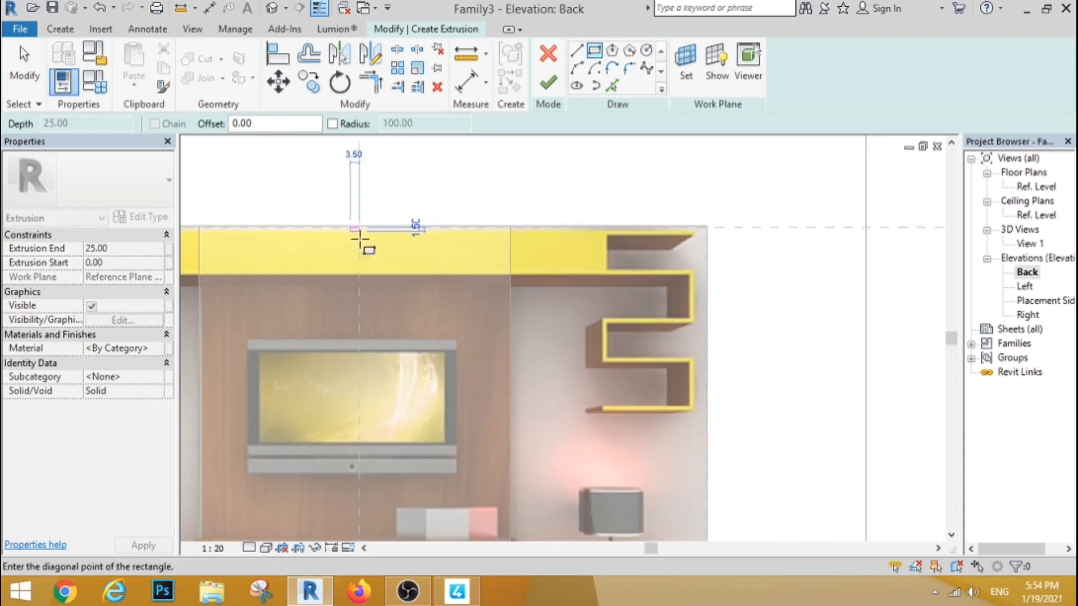
click(729, 275)
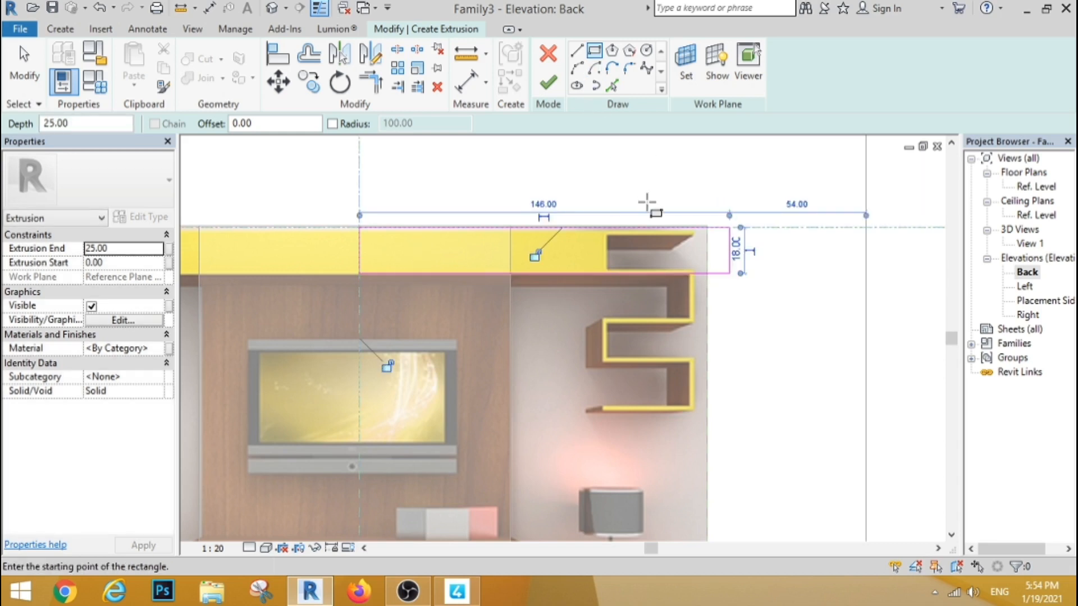
Sketch a 15-high rectangle around the open niche at the yellow band's right end, extending beyond the first rectangle.
scroll(641, 202, up, 2)
click(566, 261)
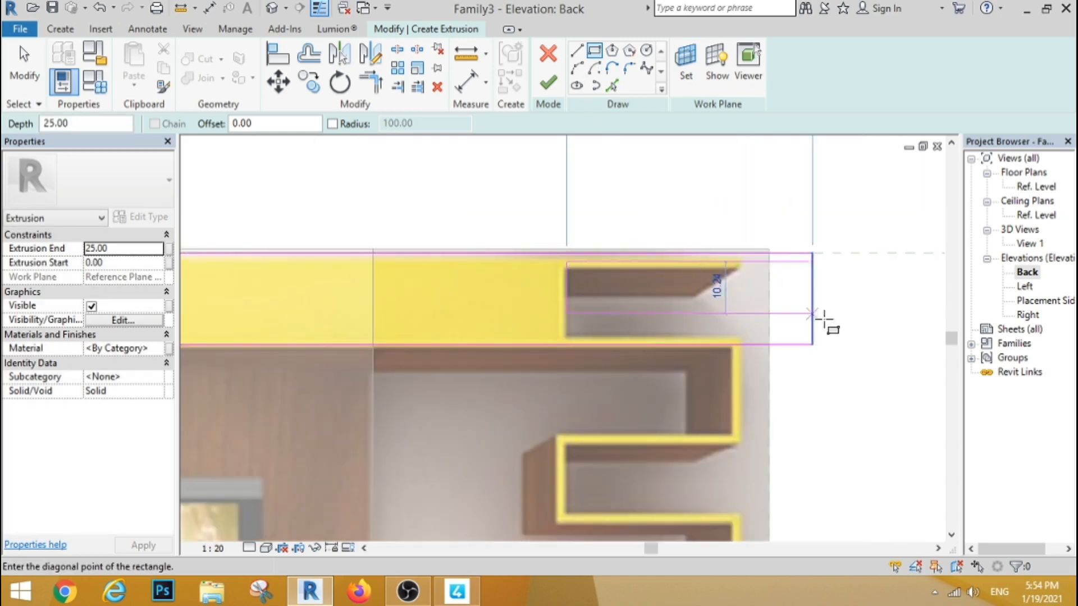
click(867, 337)
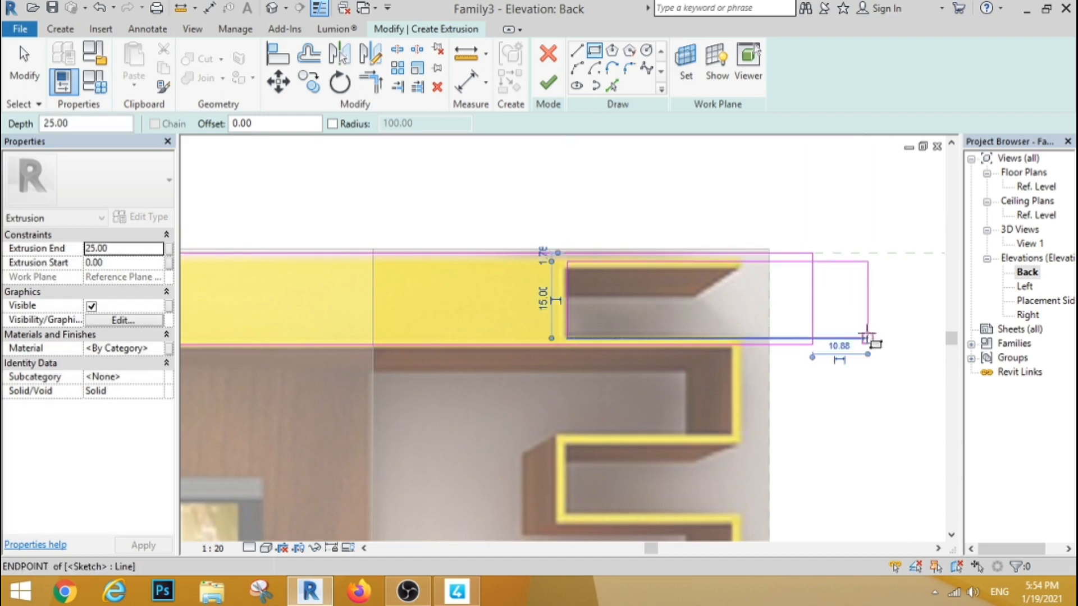
Draw a vertical line along the image's right edge across both rectangles and split it between the niche's upper and lower lines.
click(578, 53)
click(769, 243)
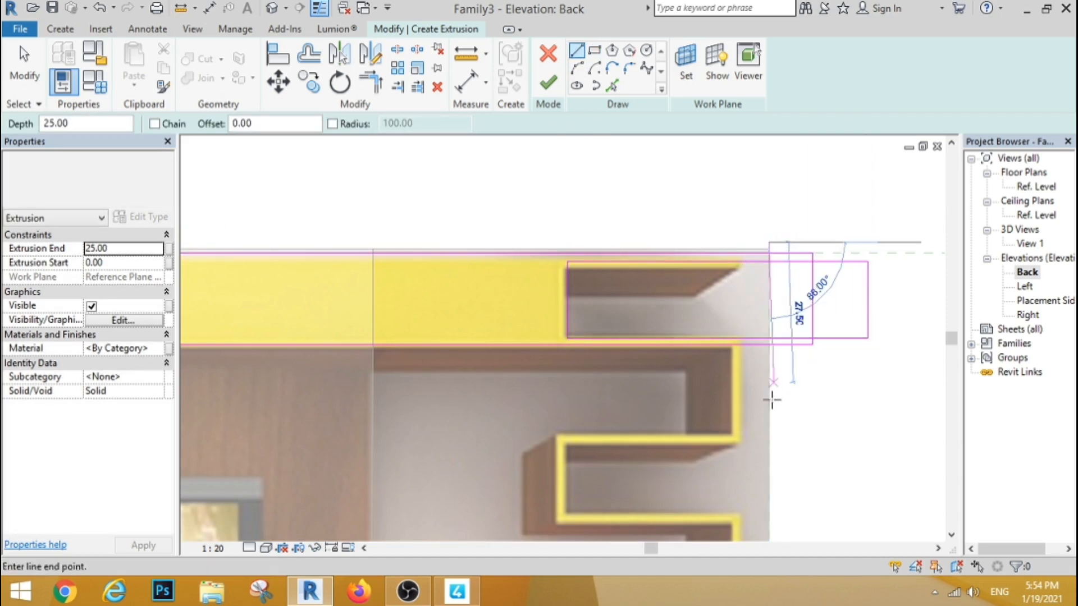
click(770, 391)
click(23, 79)
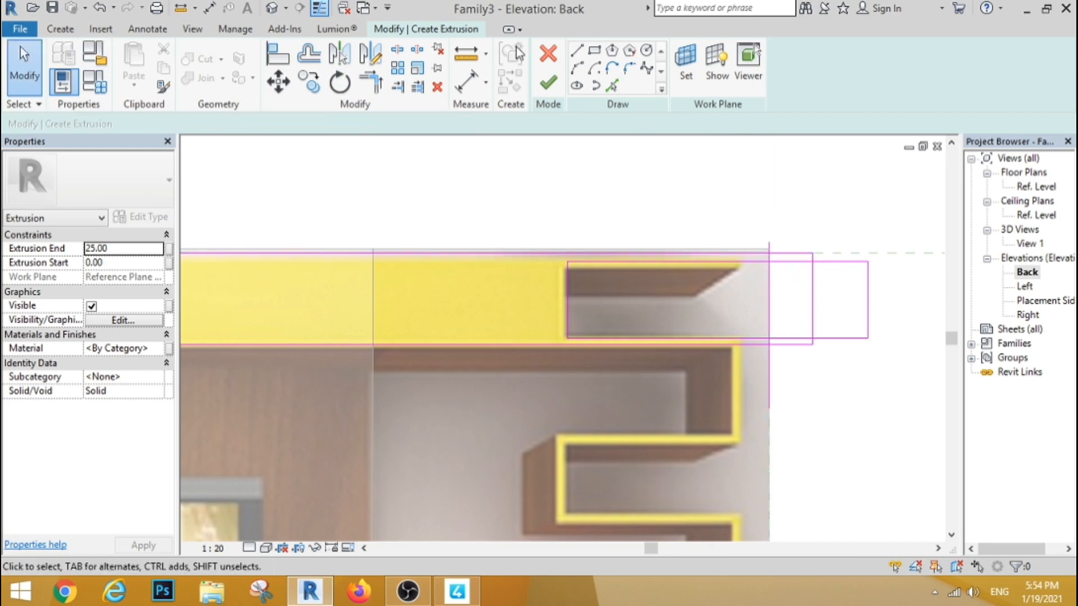
click(397, 49)
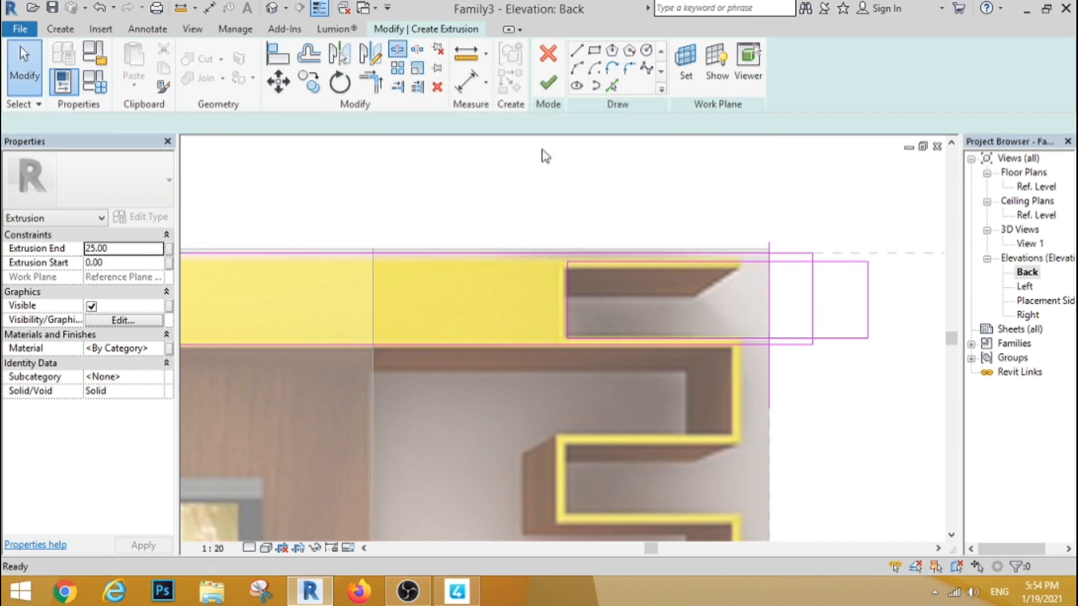
click(769, 290)
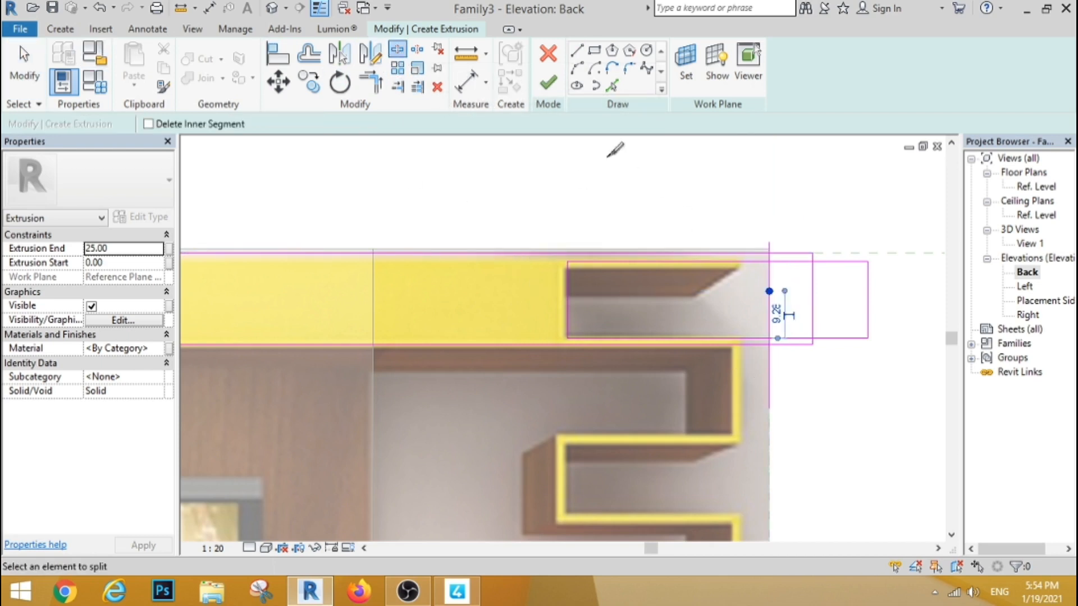
Trim both rectangles' horizontal lines to the split vertical line, closing the ends of the niche's upper and lower boards.
click(377, 89)
scroll(776, 269, up, 3)
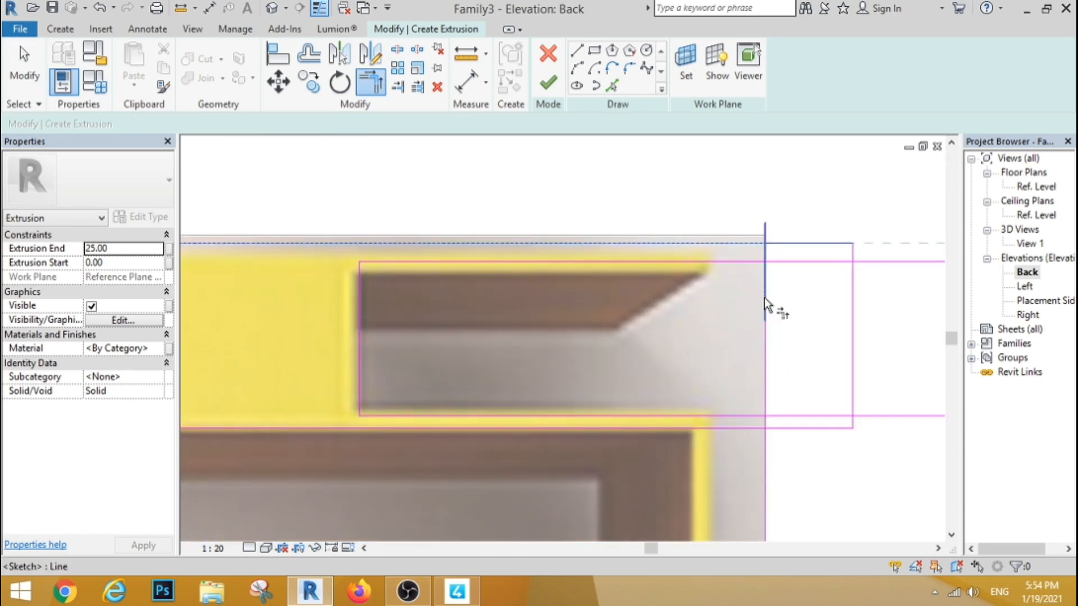
scroll(777, 269, up, 5)
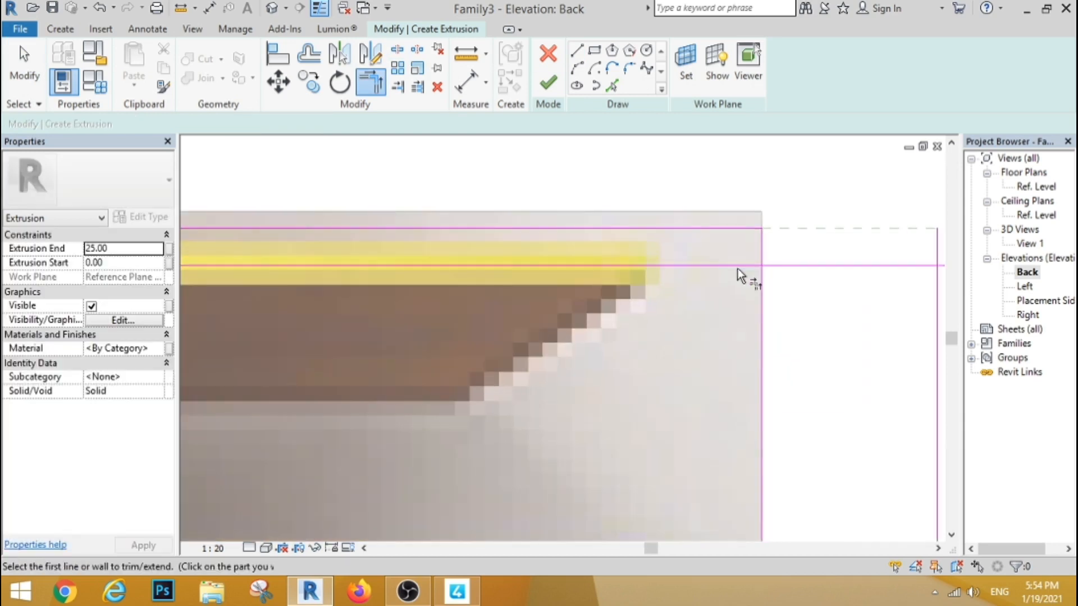
scroll(758, 241, down, 3)
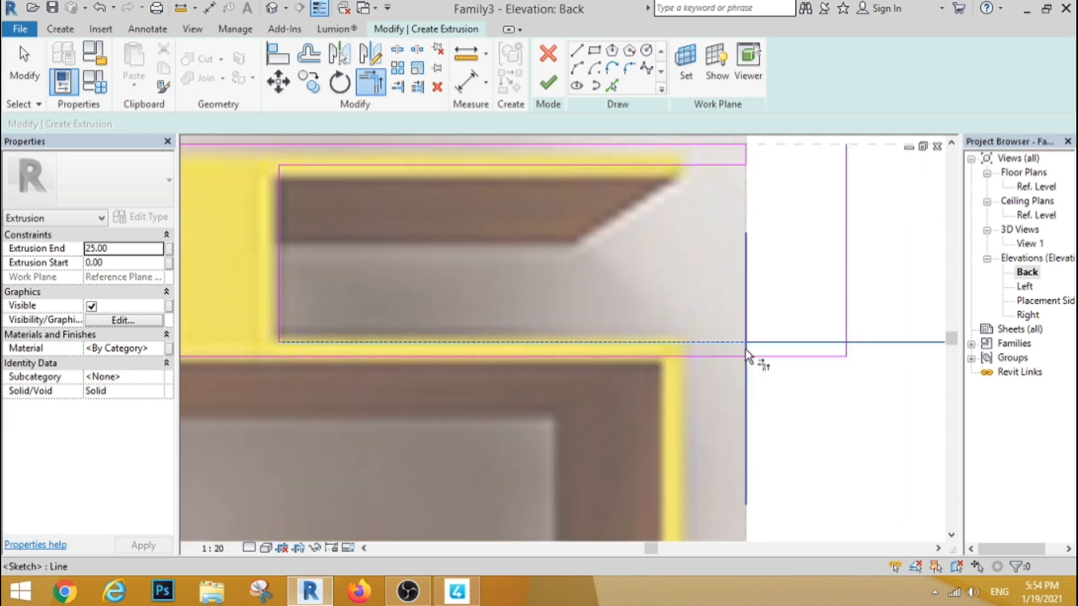
click(724, 357)
click(744, 348)
scroll(632, 315, down, 2)
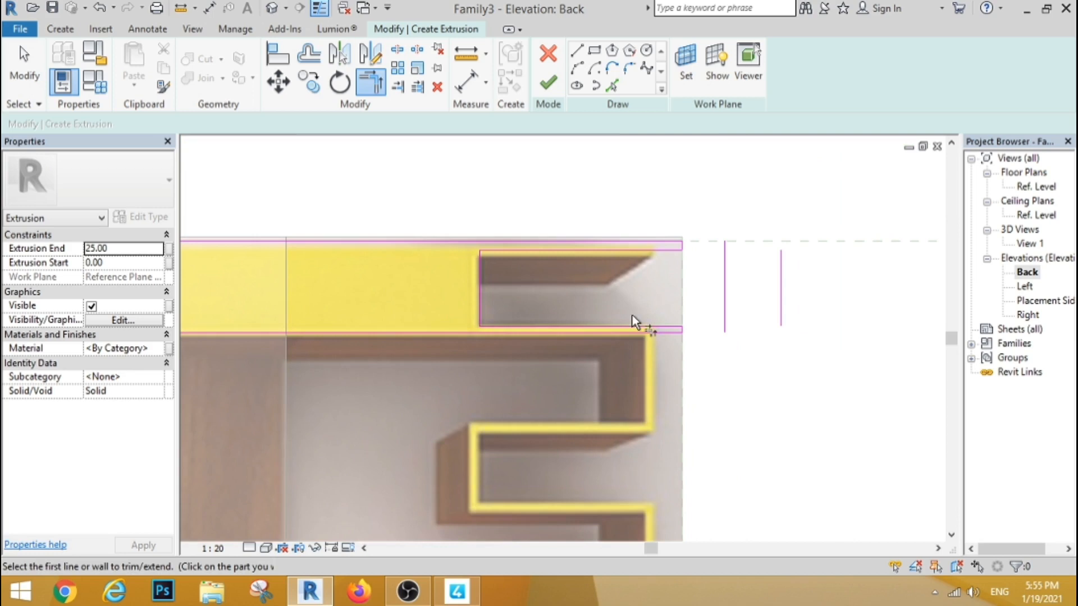
Move the upper board's end line 5 inward from the image edge and align the lower board's end line with it.
click(30, 75)
scroll(684, 250, up, 3)
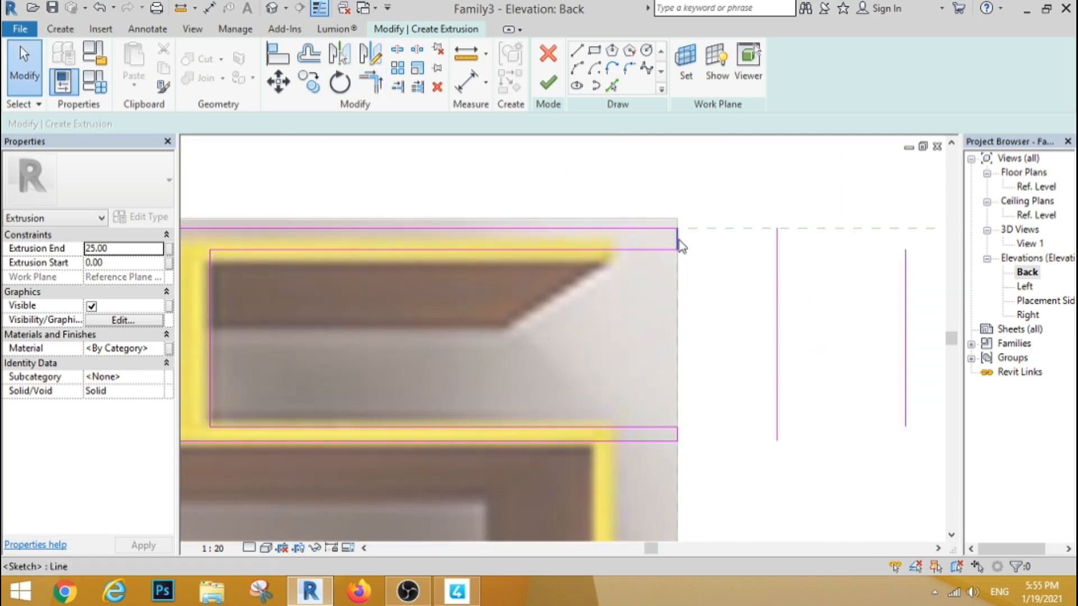
drag(678, 240, 618, 240)
key(a)
key(l)
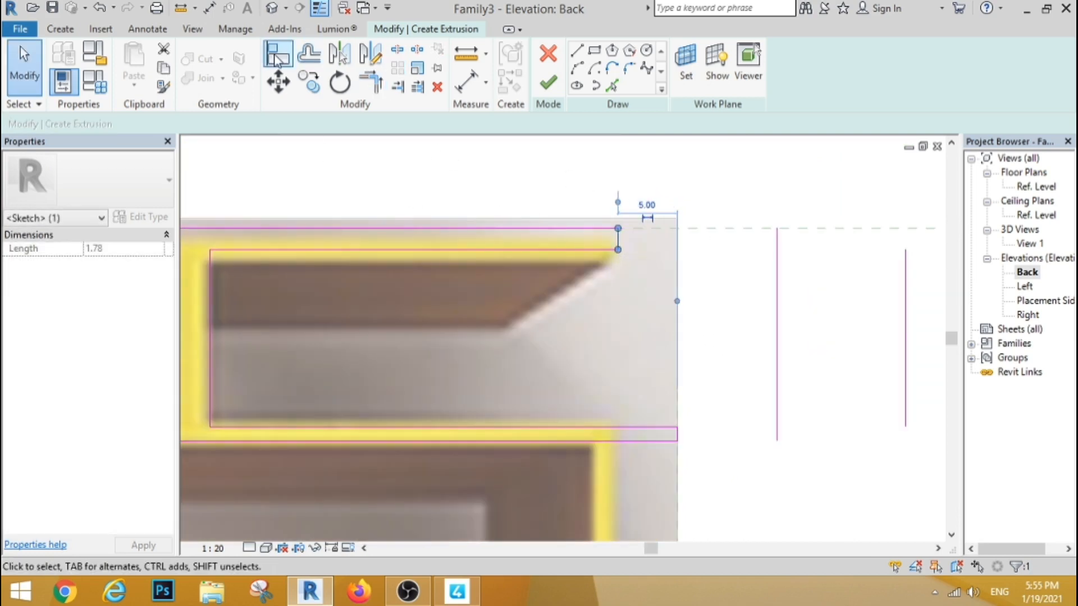
click(678, 430)
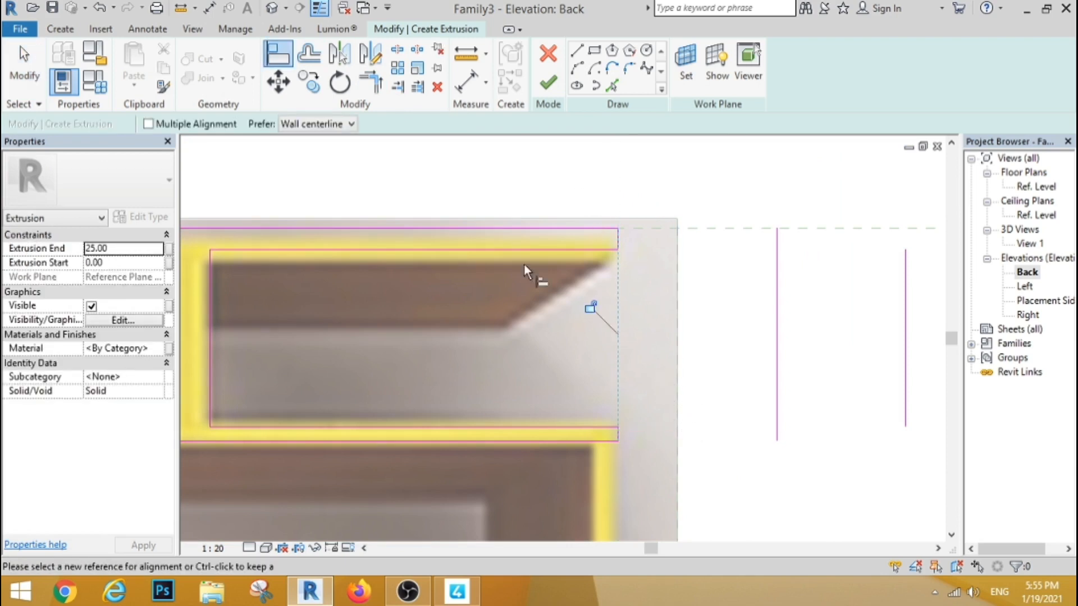
key(Escape)
Sketch an outer rectangle and a 15-high inner rectangle tracing the middle yellow shelf, both extending past the image's right edge.
scroll(575, 289, down, 3)
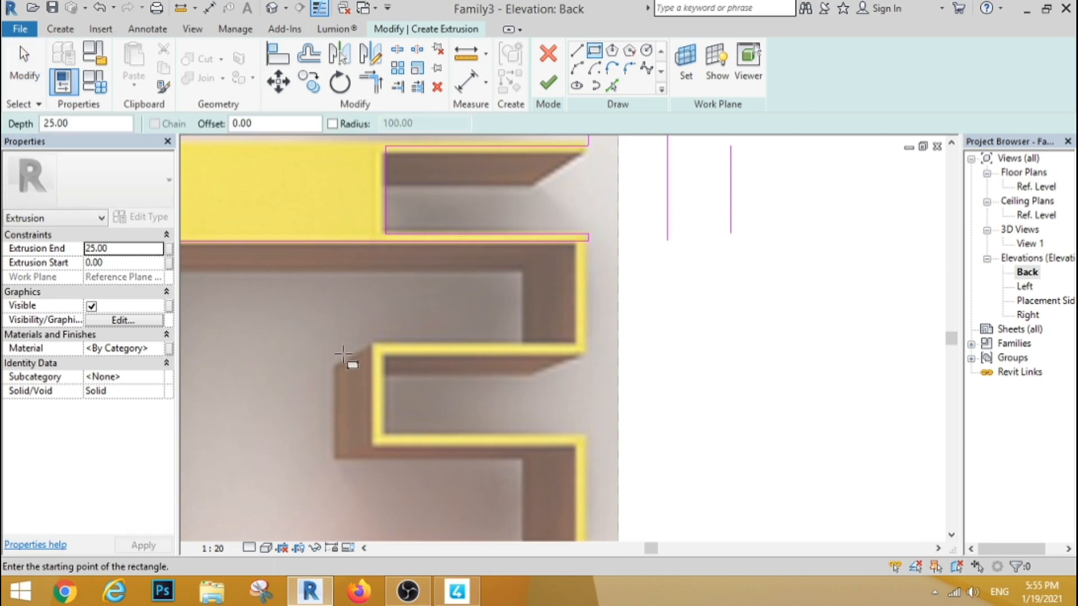
click(637, 445)
click(386, 353)
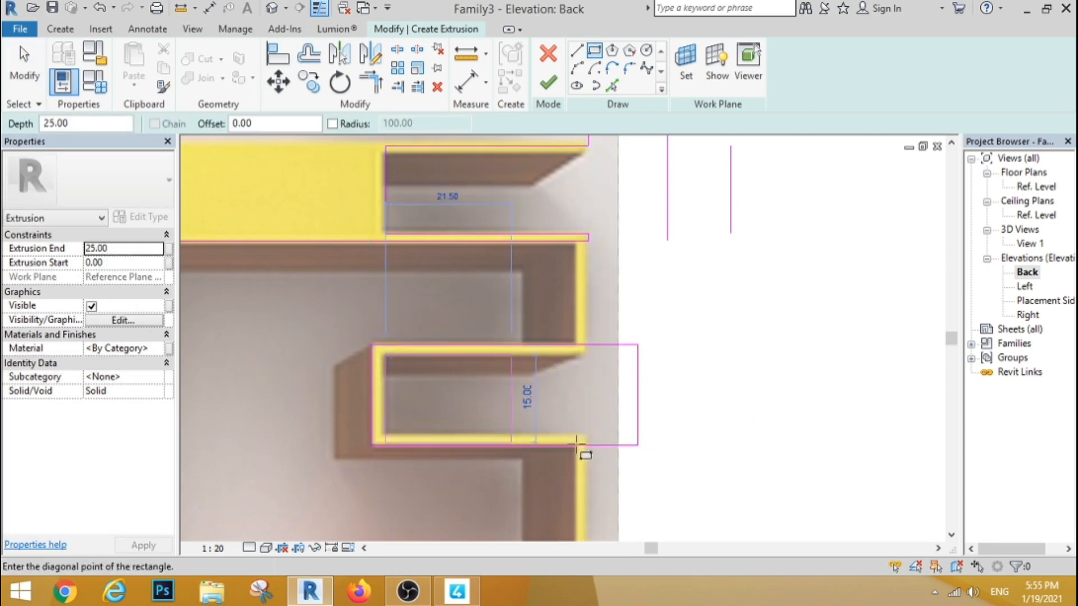
click(673, 436)
key(Escape)
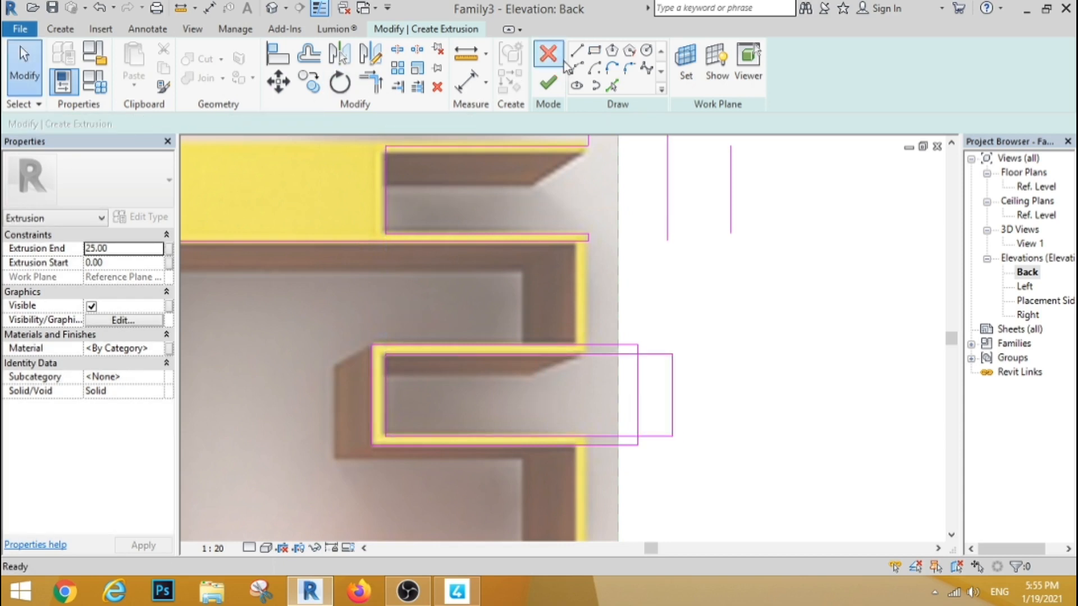
Draw two vertical lines about 56.5 and 64 long along the outer and inner faces of the shelf's right upright.
click(576, 52)
click(584, 235)
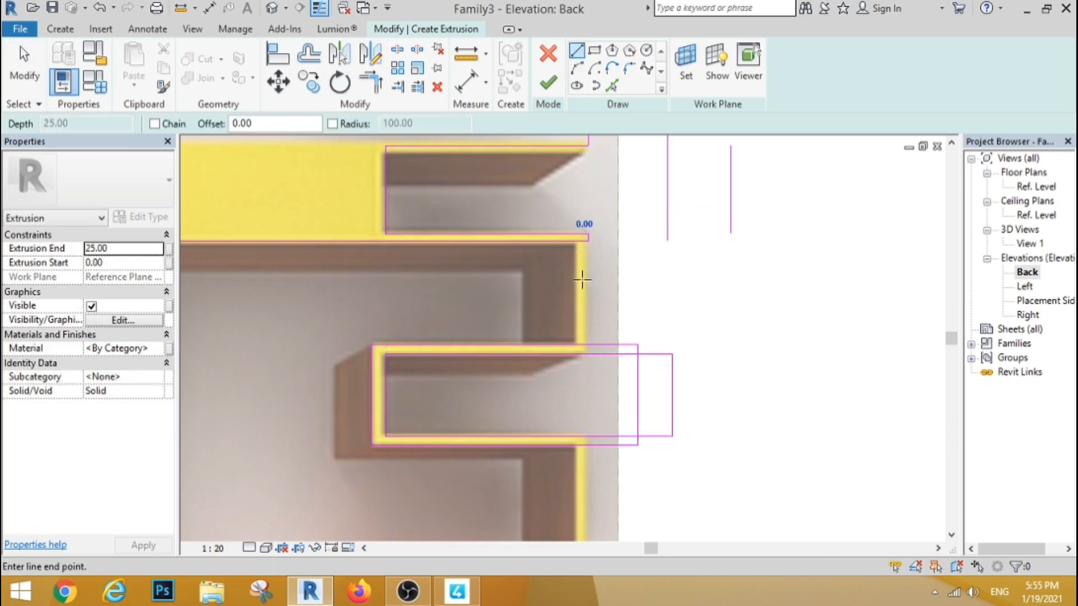
scroll(588, 271, down, 2)
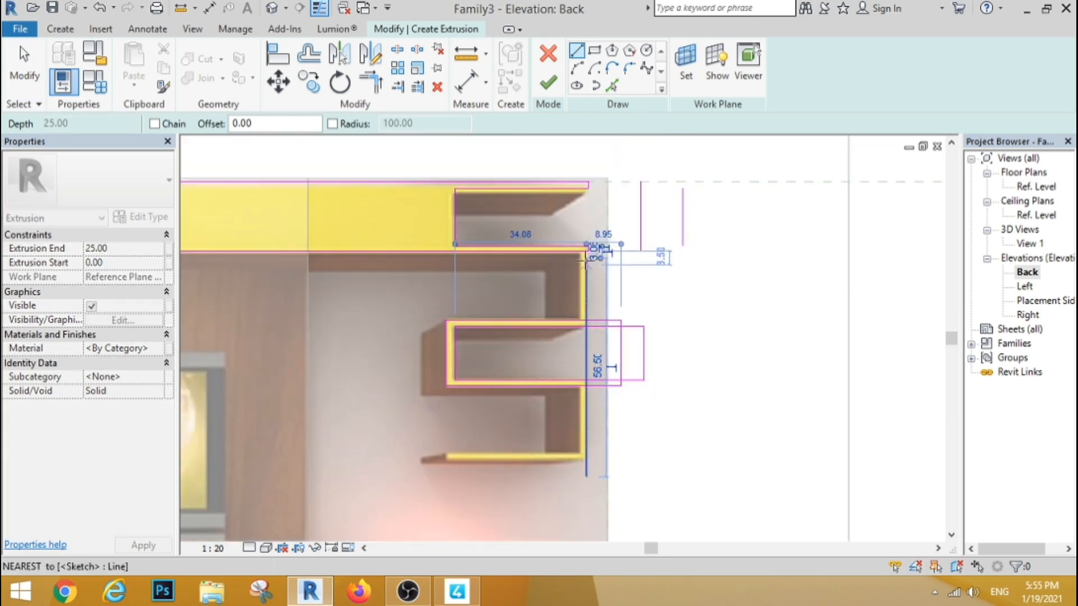
click(580, 503)
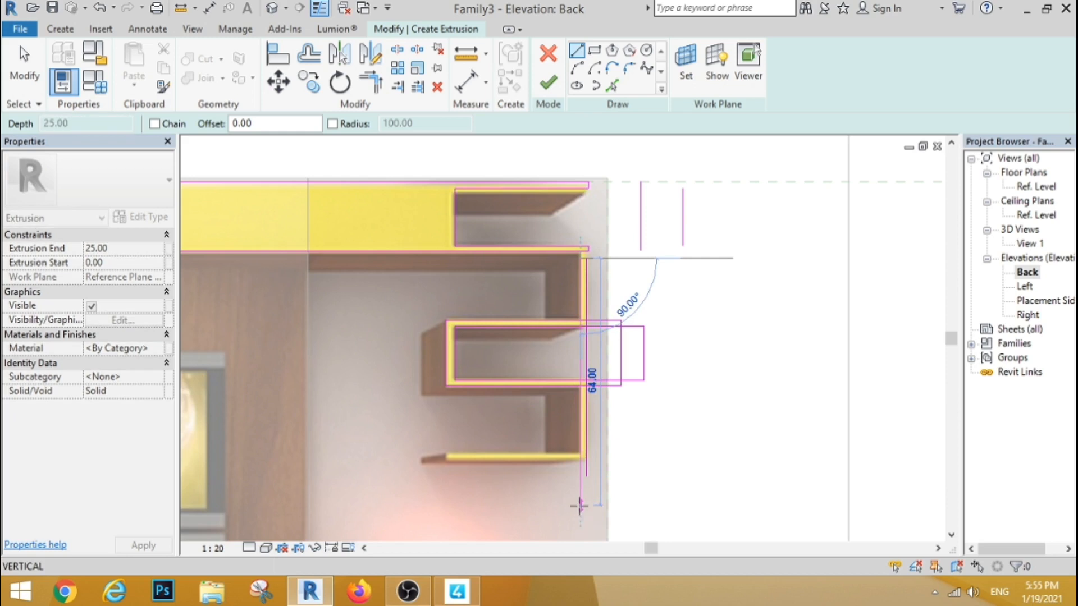
key(Escape)
key(Escape)
Align the upright's outer vertical line with the end line of the niche's lower board.
scroll(604, 249, up, 5)
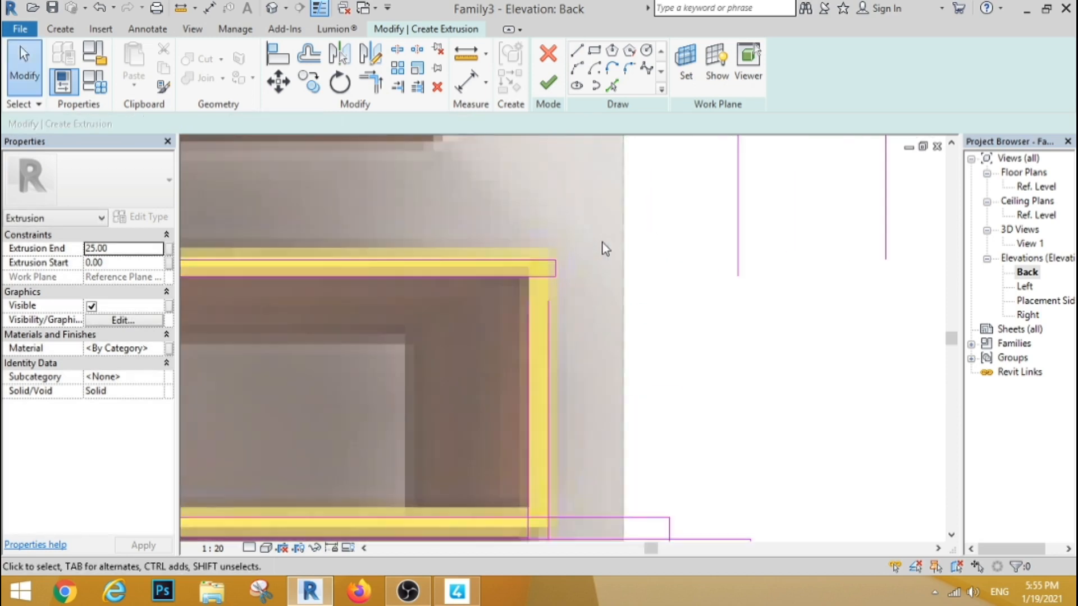
scroll(596, 282, up, 1)
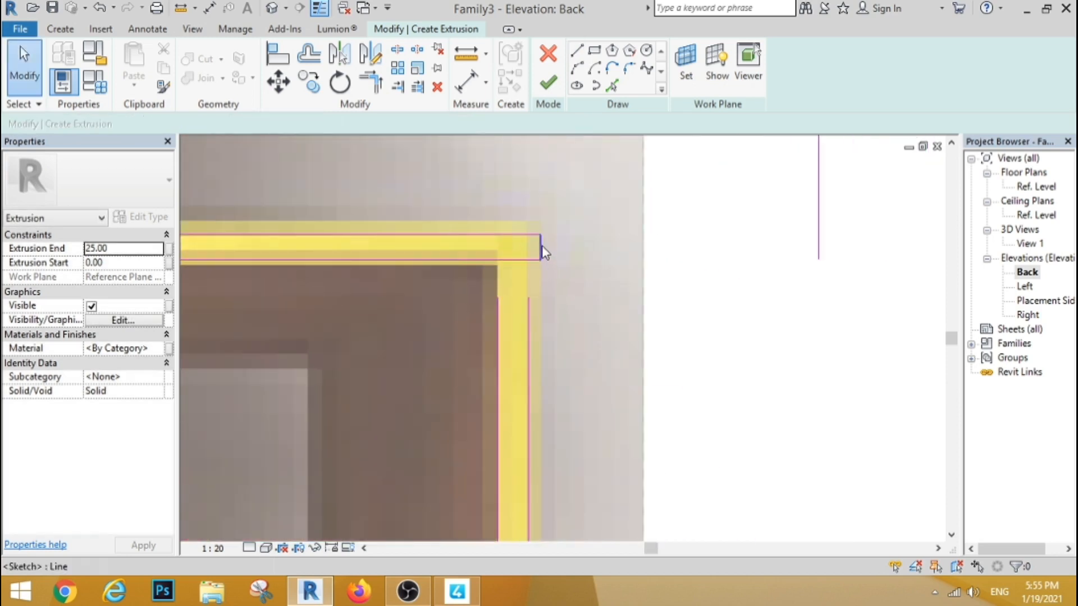
scroll(571, 269, down, 4)
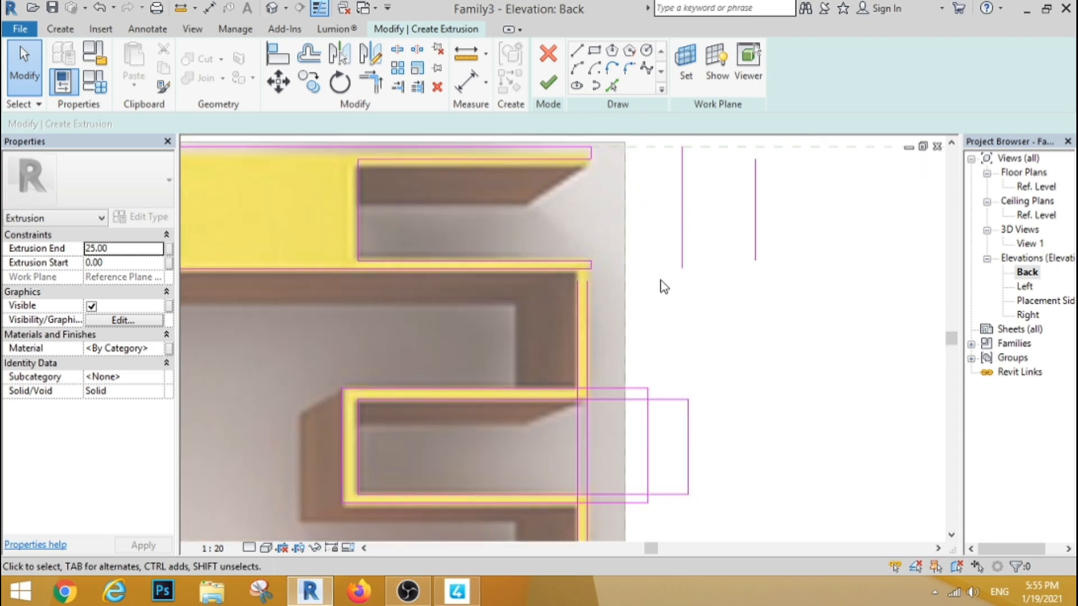
key(a)
key(l)
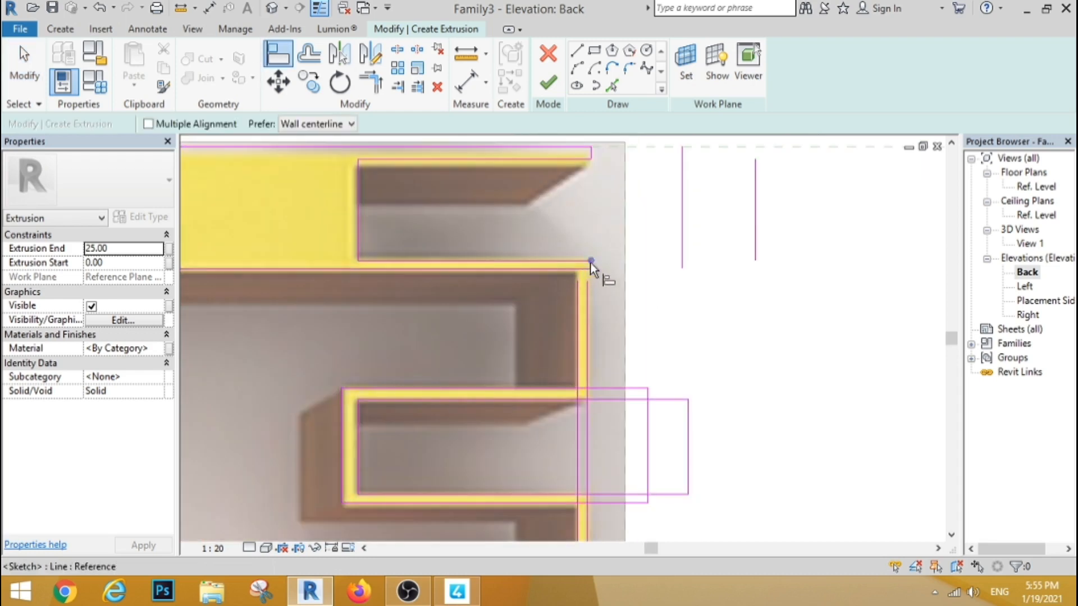
click(591, 263)
click(586, 296)
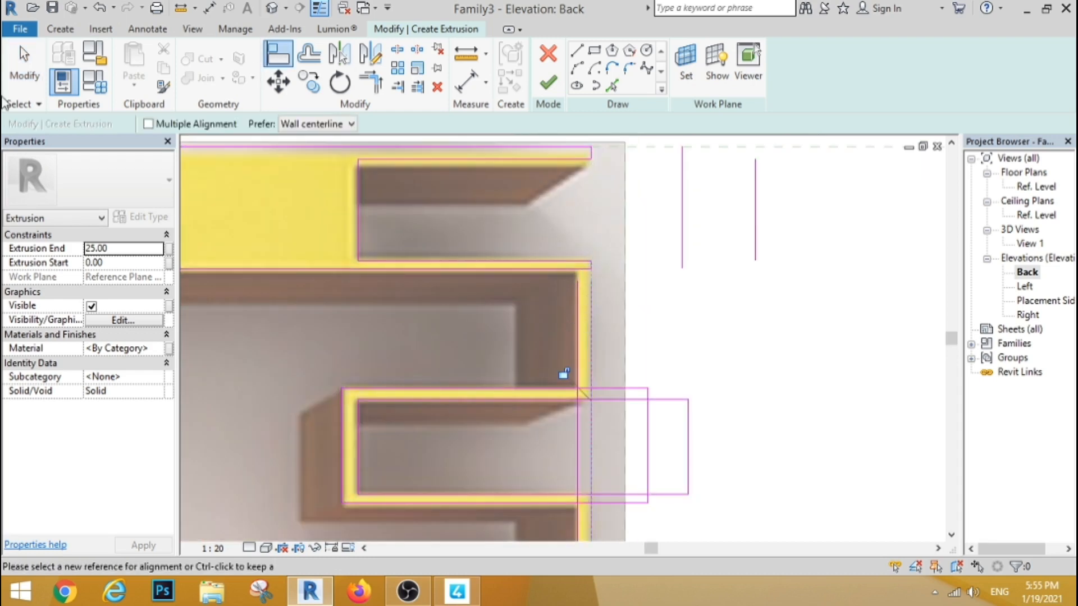
Nudge the right upright's inner vertical line slightly closer to its outer vertical line.
click(24, 62)
click(578, 353)
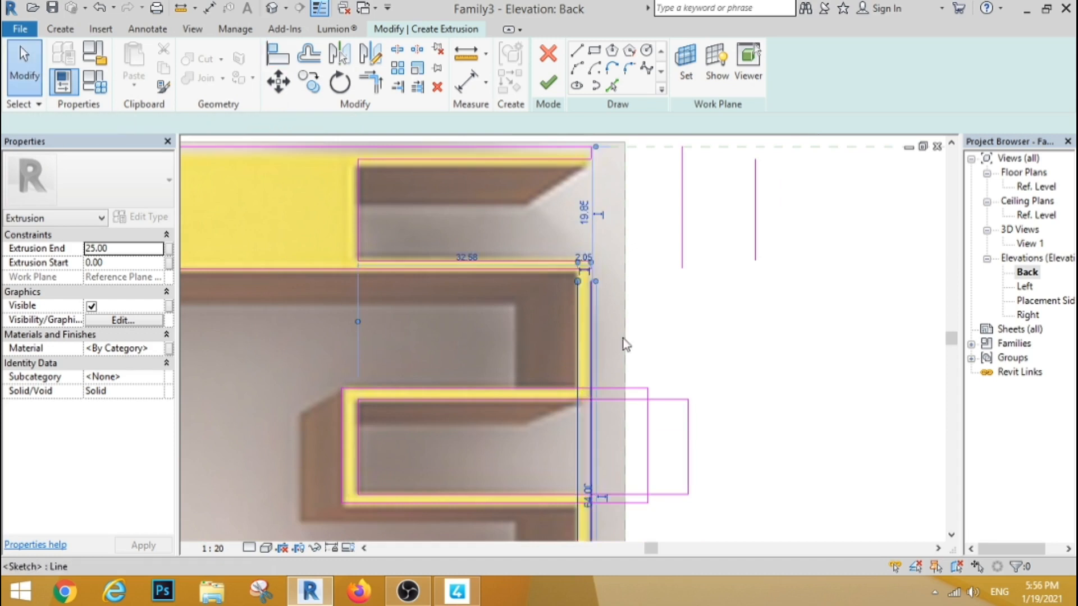
key(Right)
key(Right)
click(668, 332)
scroll(641, 246, up, 3)
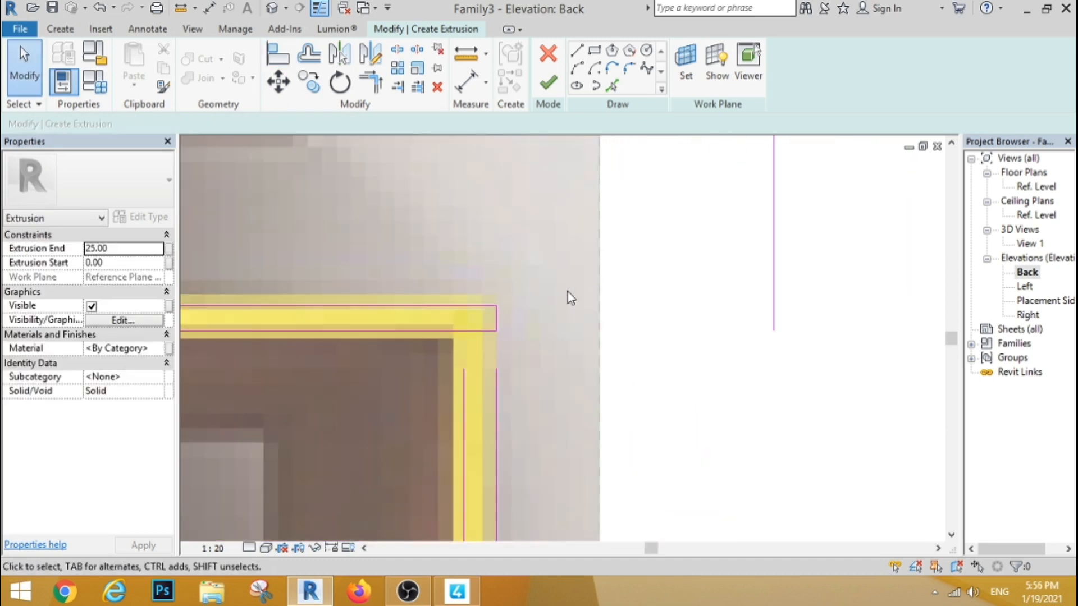
Extend the niche's lower board end line to meet the upright's outer line, and trim the board's lower edge and the inner line to a corner.
click(498, 321)
drag(497, 350, 496, 369)
click(634, 331)
click(372, 84)
click(437, 330)
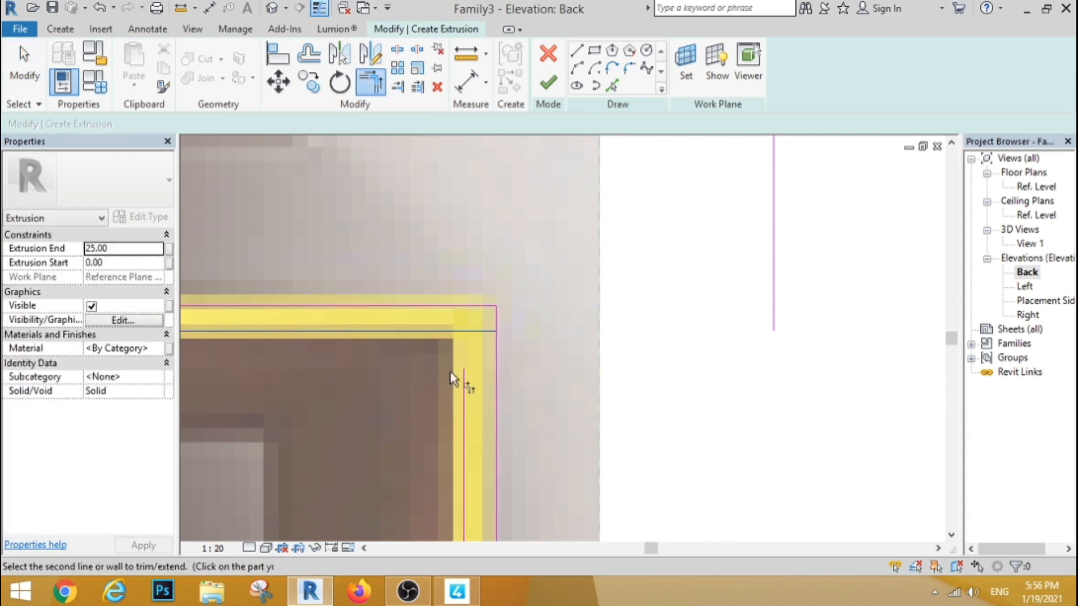
click(462, 397)
scroll(469, 244, down, 4)
scroll(427, 365, up, 3)
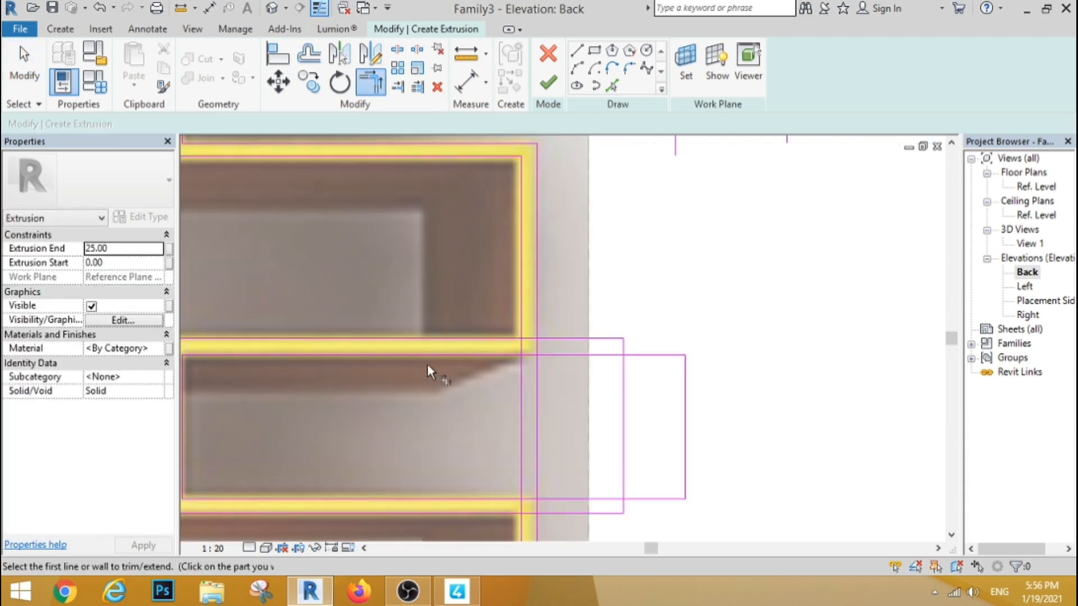
Split the upright's inner line at the middle shelf and trim both upright lines to corners with the shelf's two upper edges.
click(396, 56)
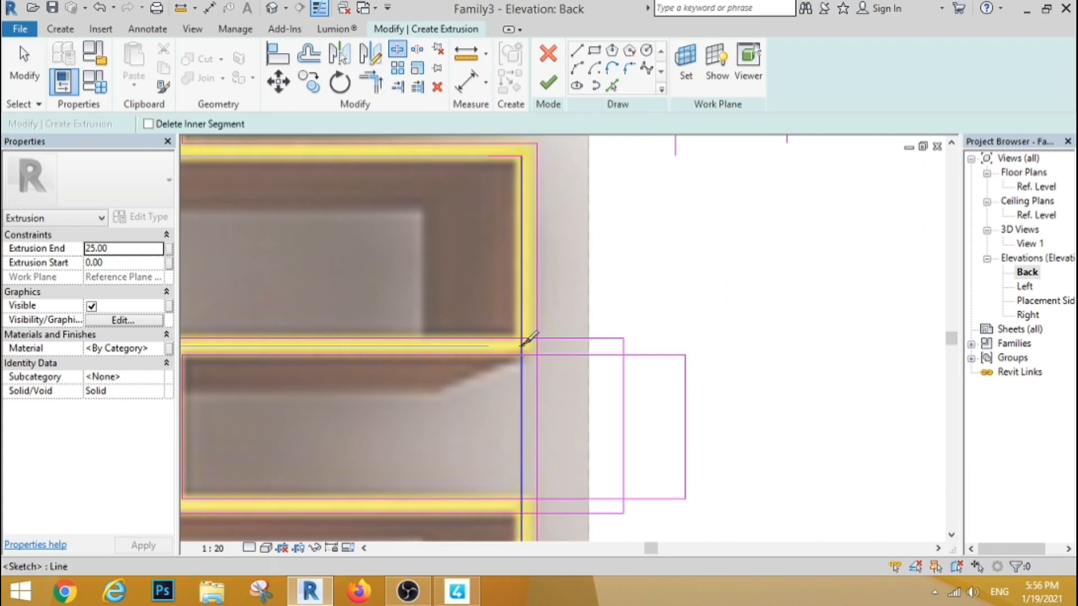
key(t)
key(r)
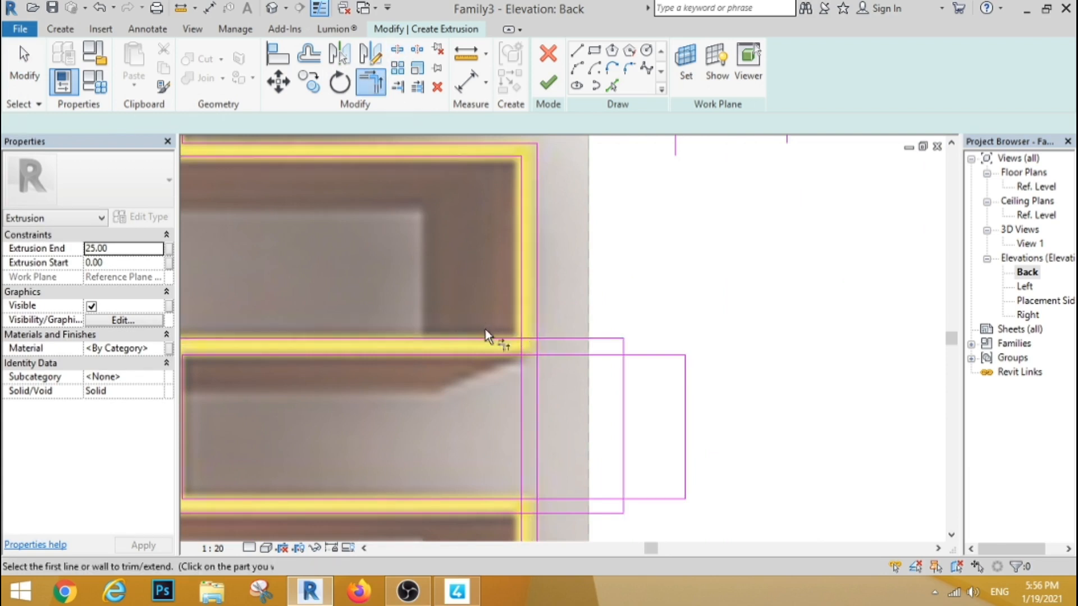
click(489, 337)
click(520, 319)
click(512, 354)
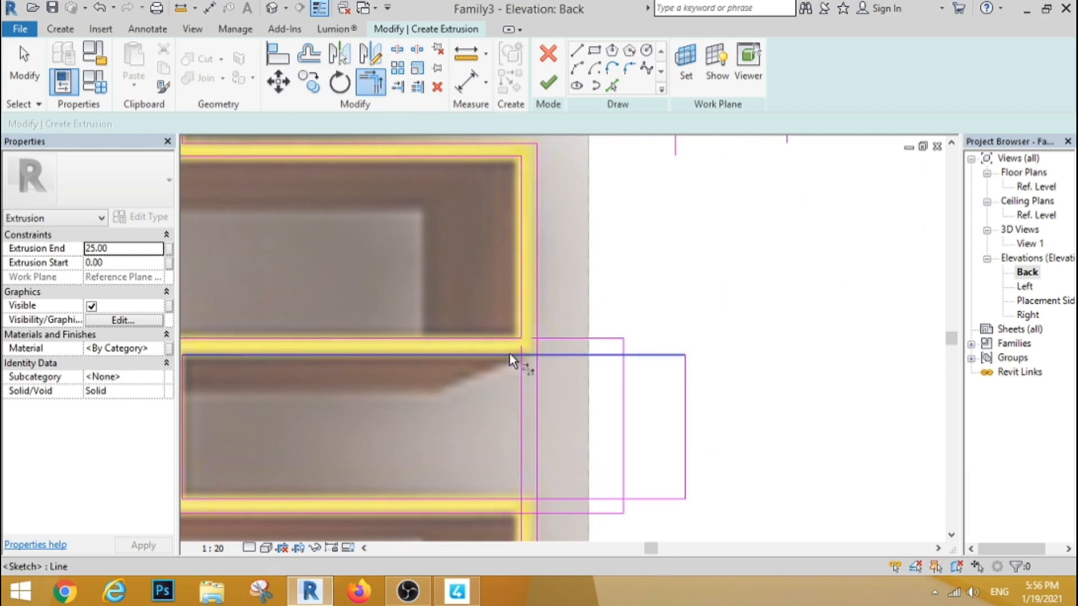
click(537, 316)
Trim the middle shelf's lower outer edge to a corner with the inner line of the upright below.
scroll(579, 290, down, 2)
scroll(406, 417, up, 1)
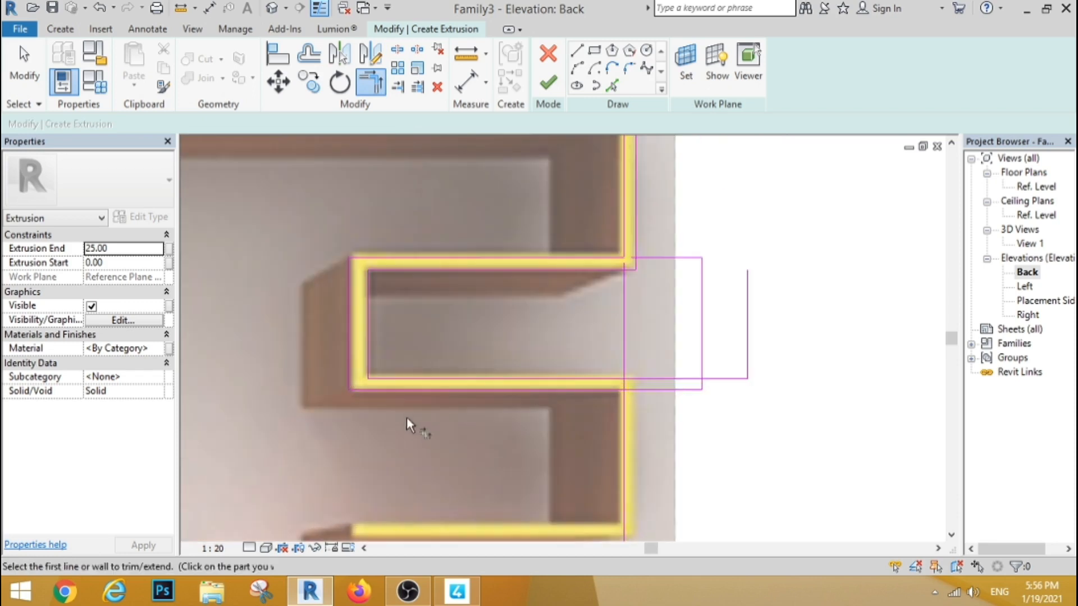
scroll(343, 332, down, 1)
scroll(550, 376, up, 1)
scroll(551, 377, up, 1)
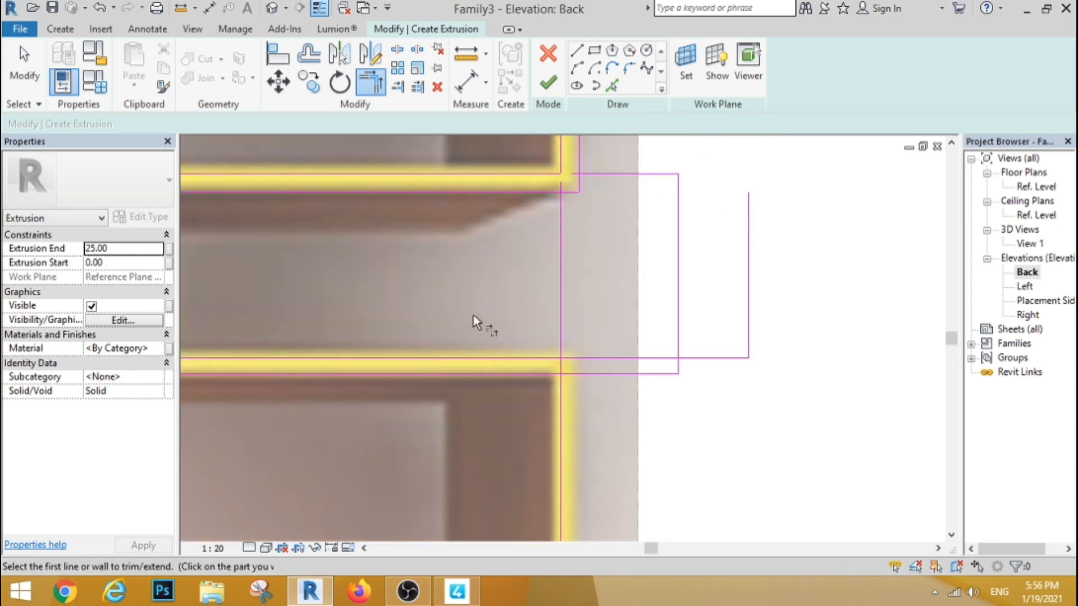
scroll(474, 315, down, 1)
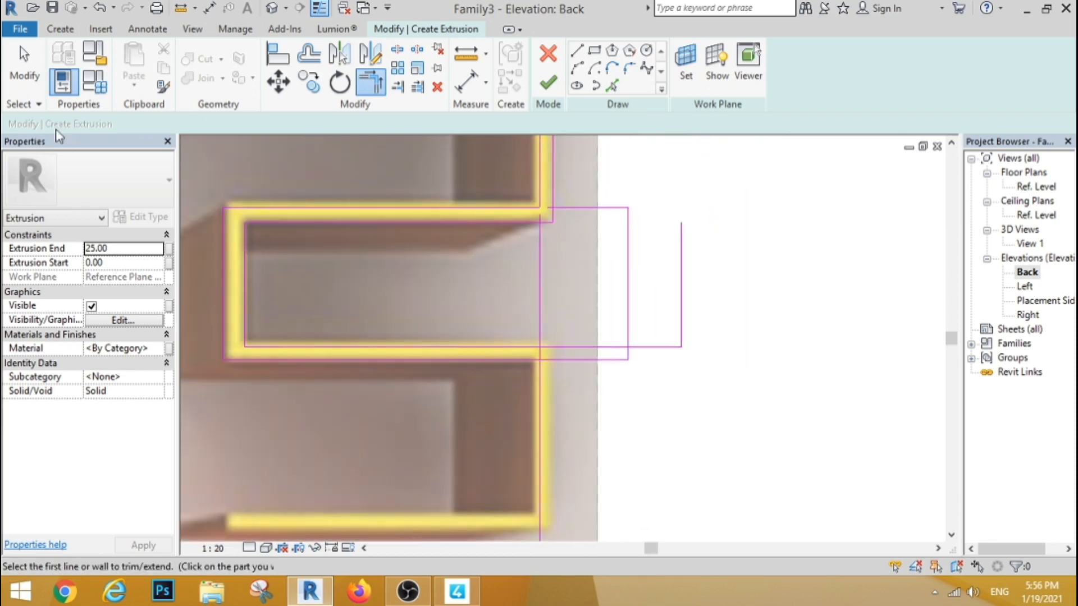
click(515, 359)
click(539, 392)
scroll(484, 291, down, 2)
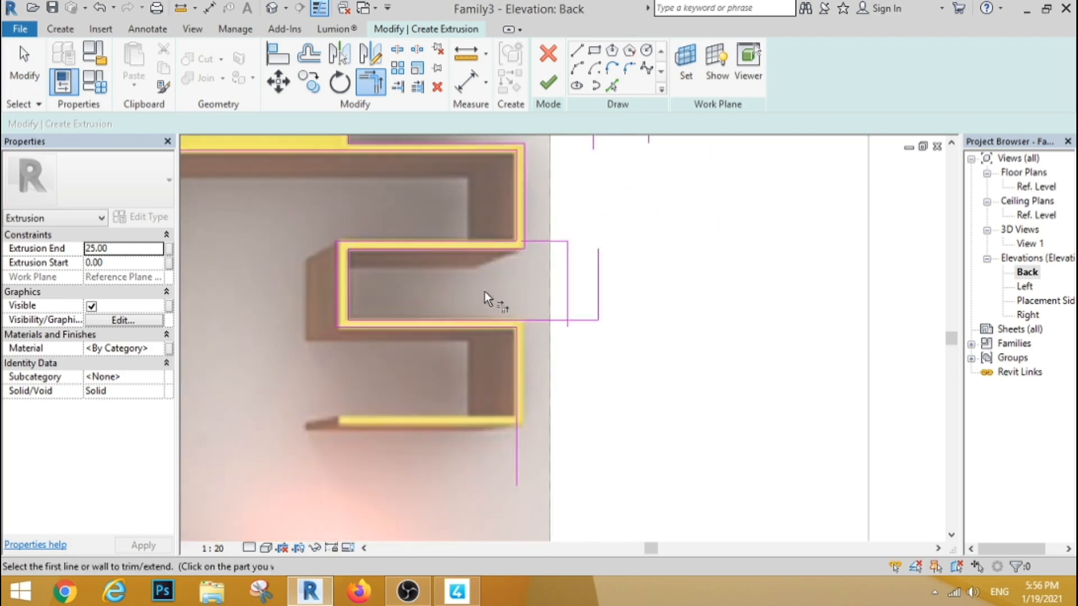
scroll(489, 447, up, 1)
click(24, 85)
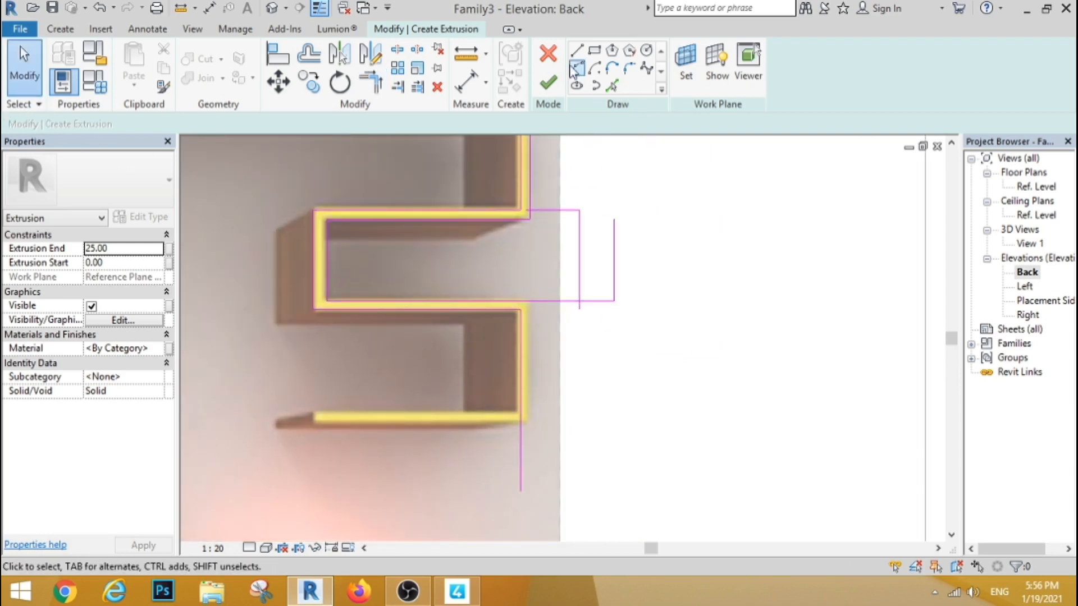
Sketch a rectangle about 2 high tracing the lowest shelf board, extending past the image's right edge.
click(576, 52)
click(314, 416)
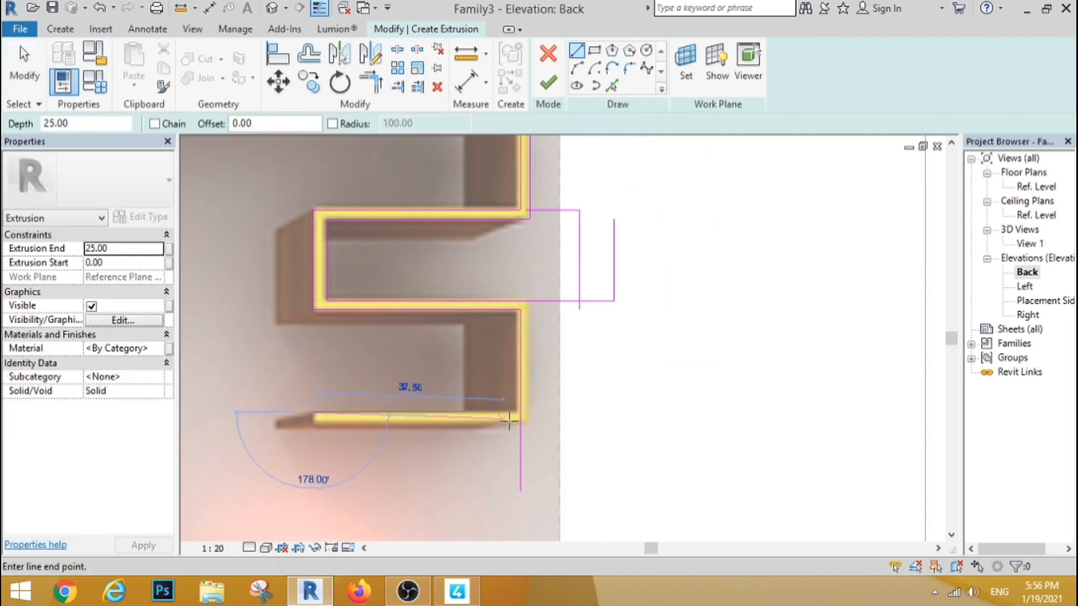
click(593, 51)
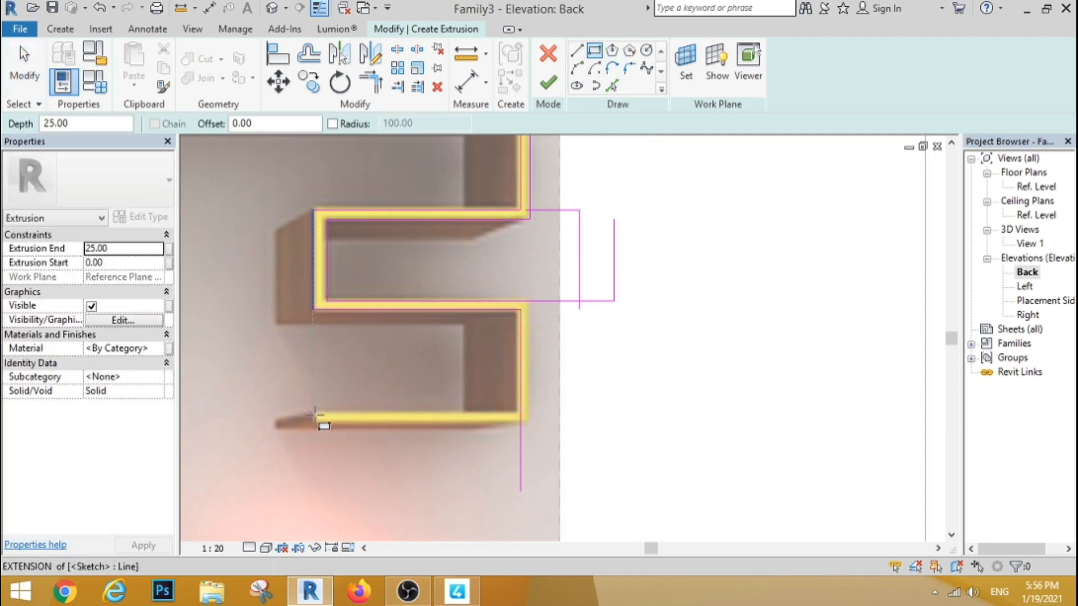
click(315, 417)
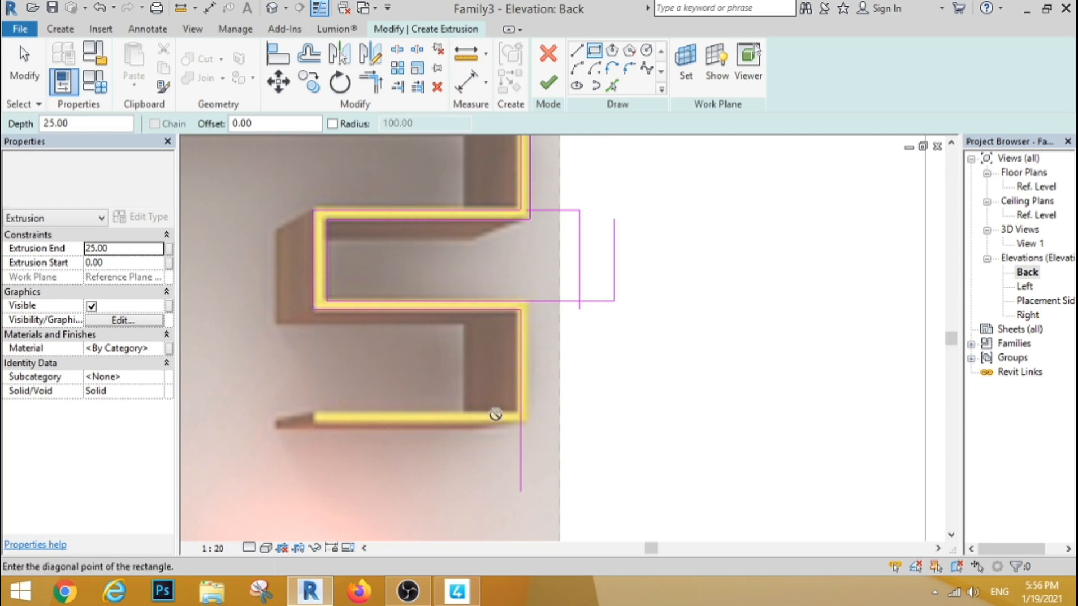
click(576, 424)
Draw a vertical line about 19 long for the lower upright's outer face, from the middle shelf's lower inner edge to the lowest board.
key(l)
key(i)
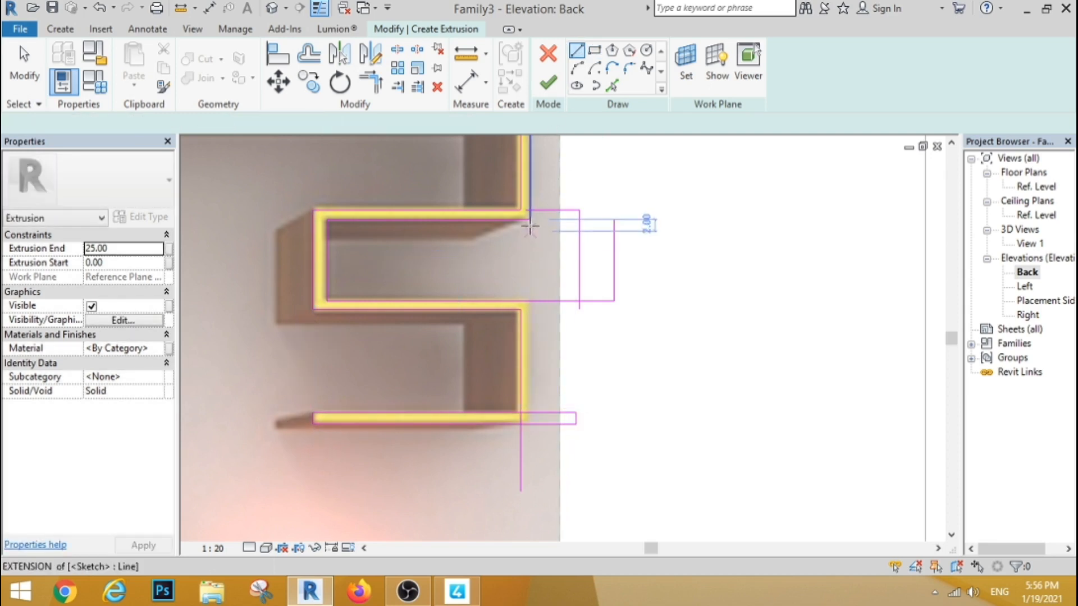
click(530, 303)
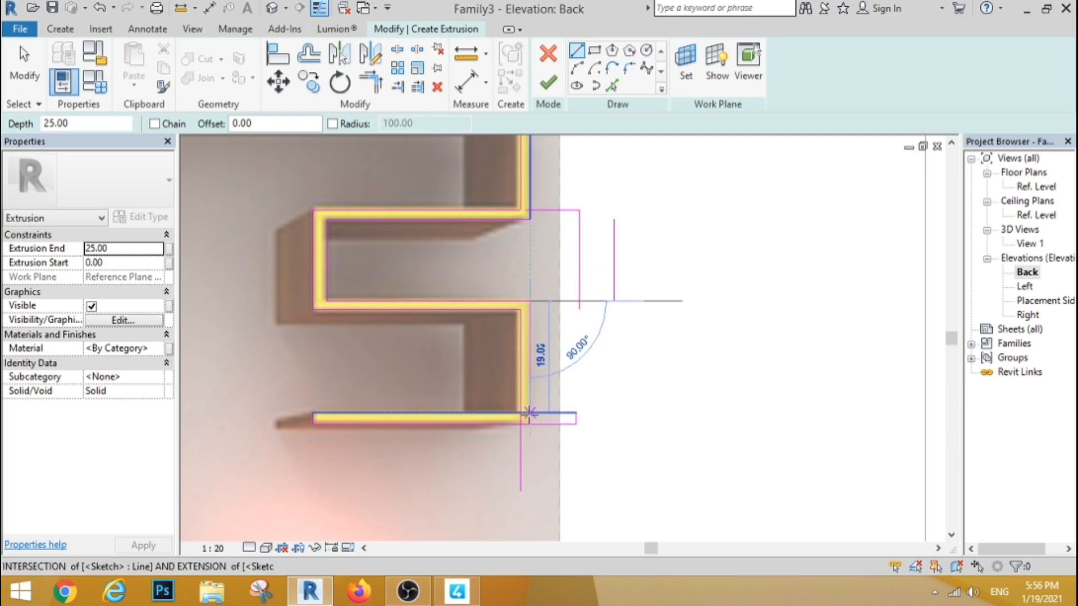
click(527, 416)
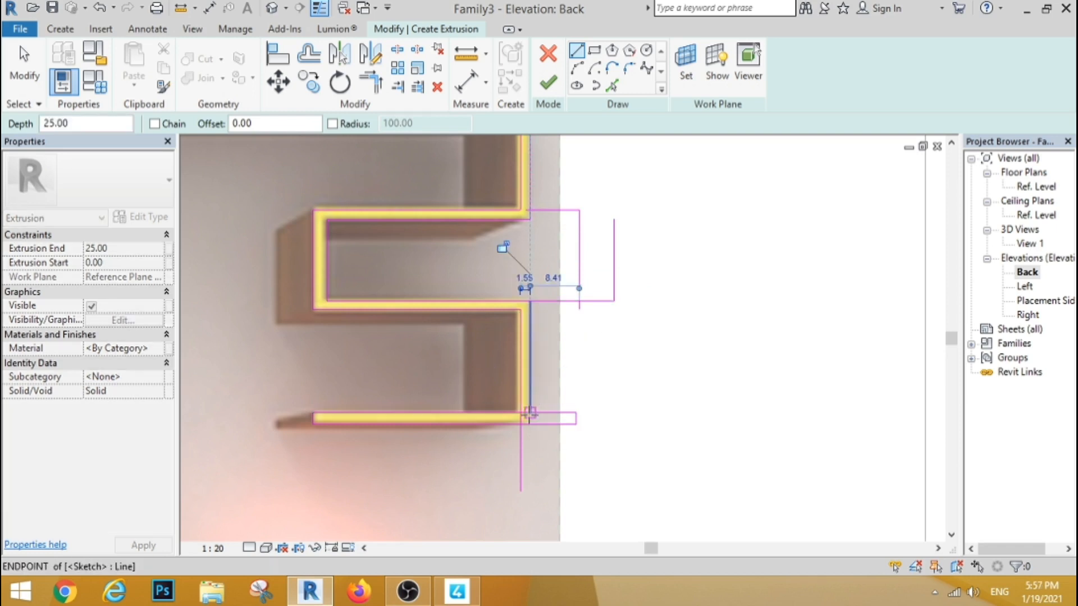
click(22, 78)
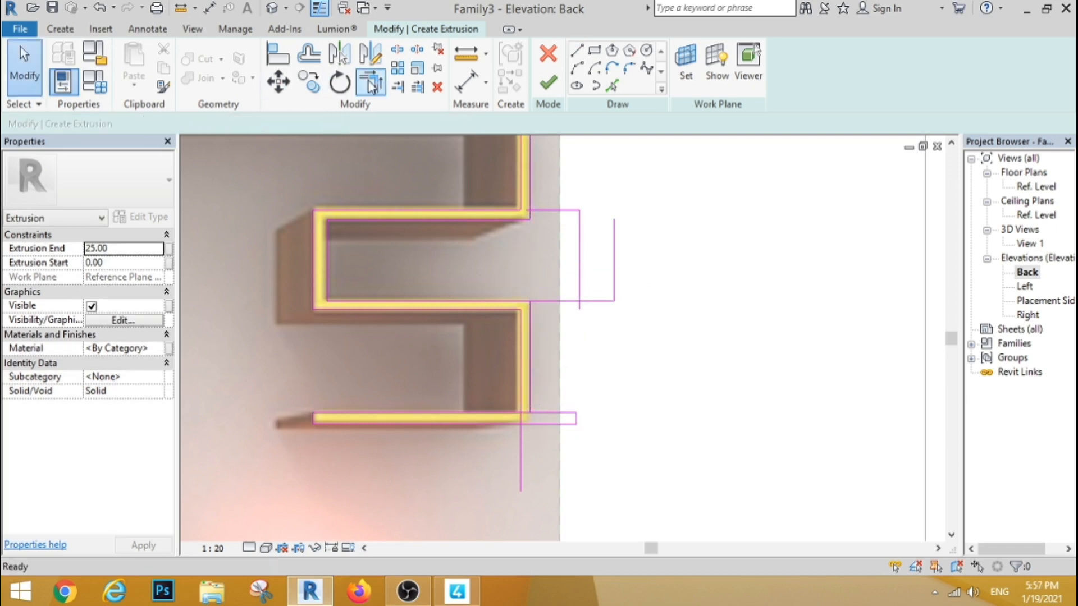
Trim the lower upright's inner and outer lines to corners with the lowest board and the middle shelf's lower edge.
click(500, 412)
click(518, 396)
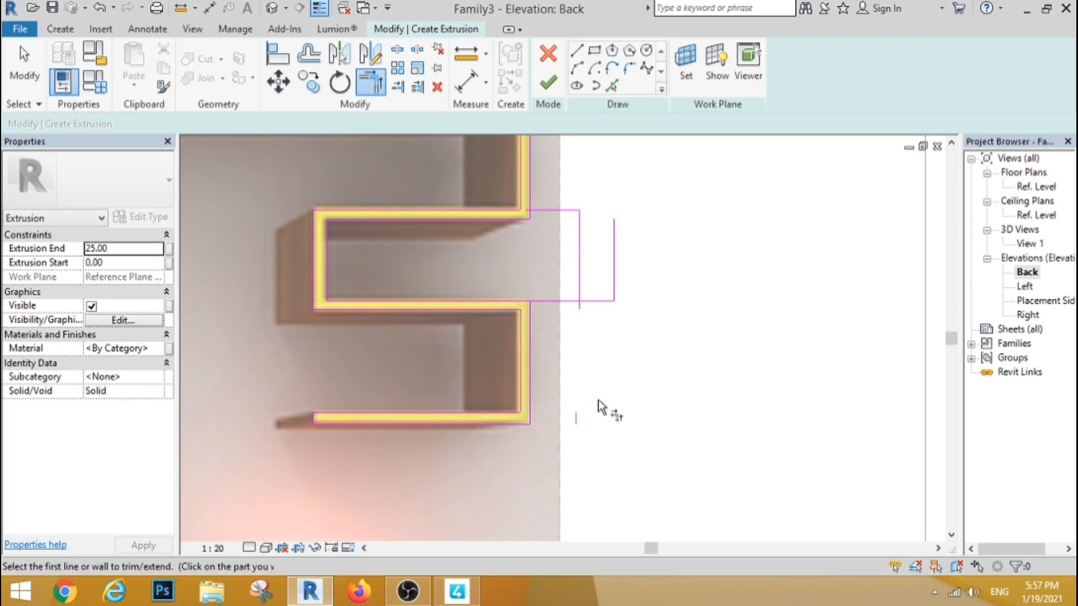
scroll(531, 264, up, 3)
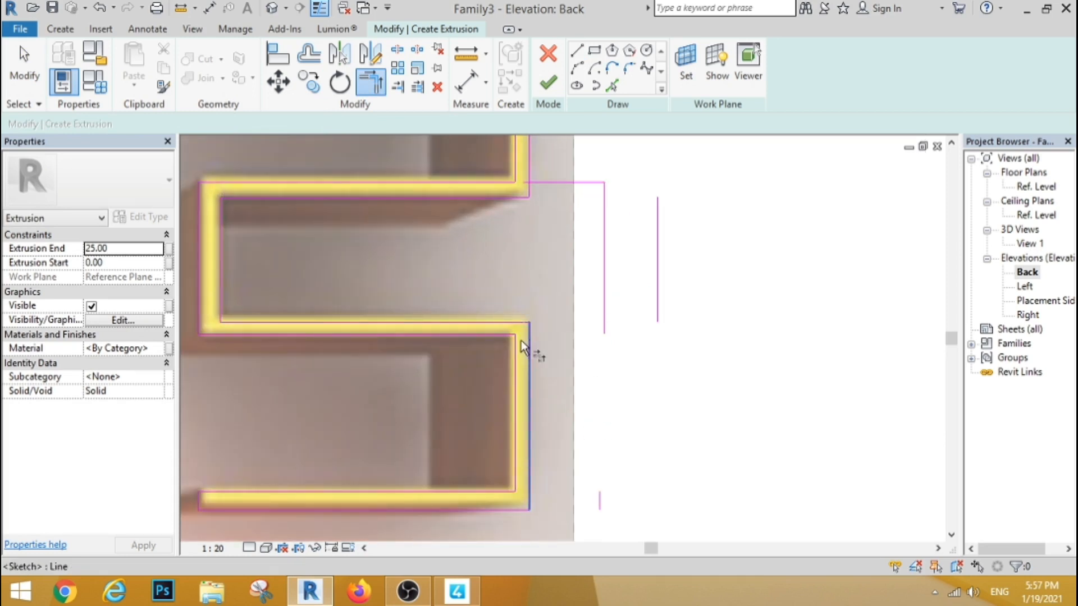
scroll(521, 340, down, 2)
click(14, 71)
Delete the leftover vertical line segments beyond the image's right edge.
drag(671, 227, 549, 344)
key(Delete)
drag(655, 373, 543, 471)
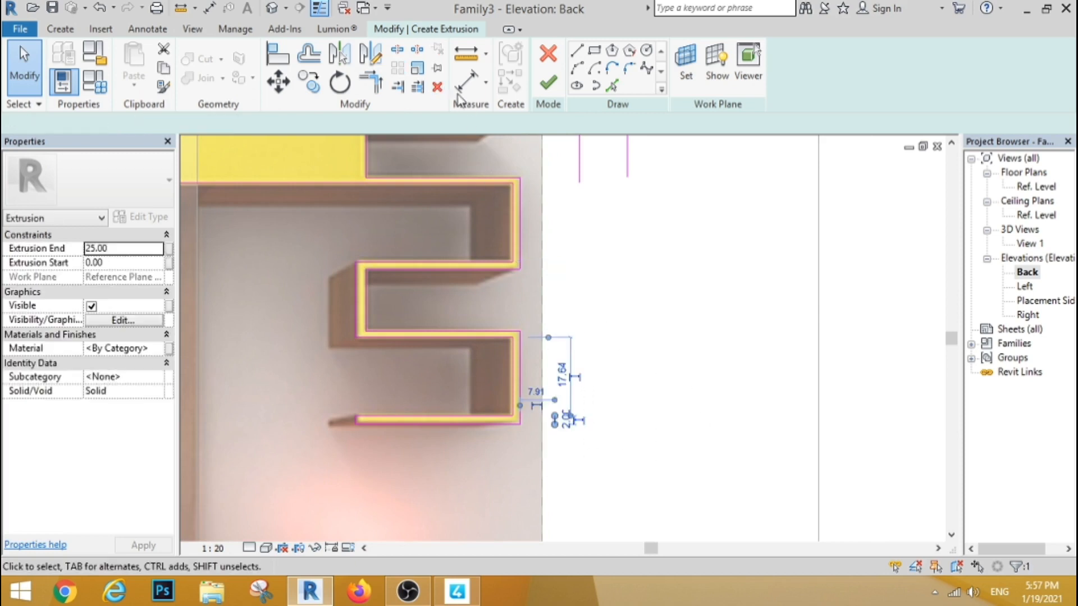
key(Delete)
scroll(635, 396, down, 1)
middle_drag(636, 396, 659, 521)
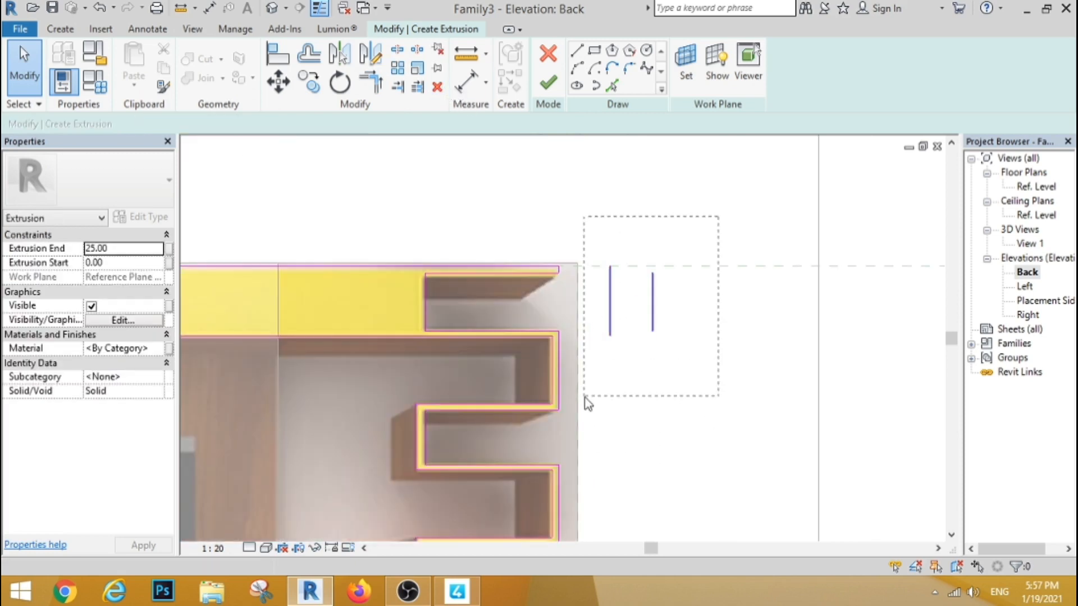
drag(585, 396, 584, 397)
key(Delete)
scroll(637, 312, down, 3)
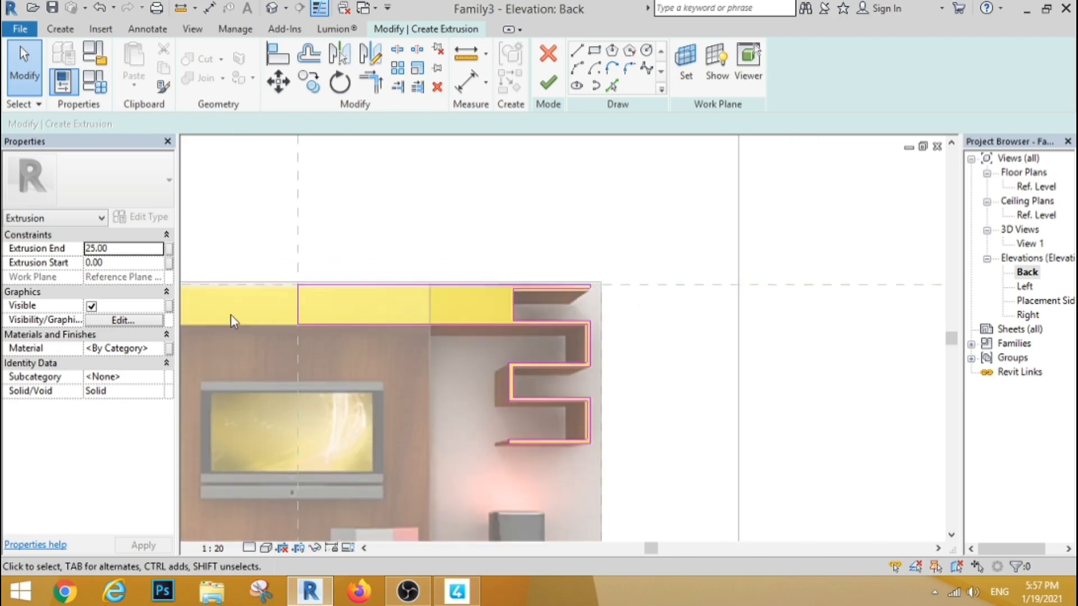
Delete the sketch's vertical line lying on the center reference plane.
scroll(230, 315, up, 2)
click(353, 294)
click(437, 87)
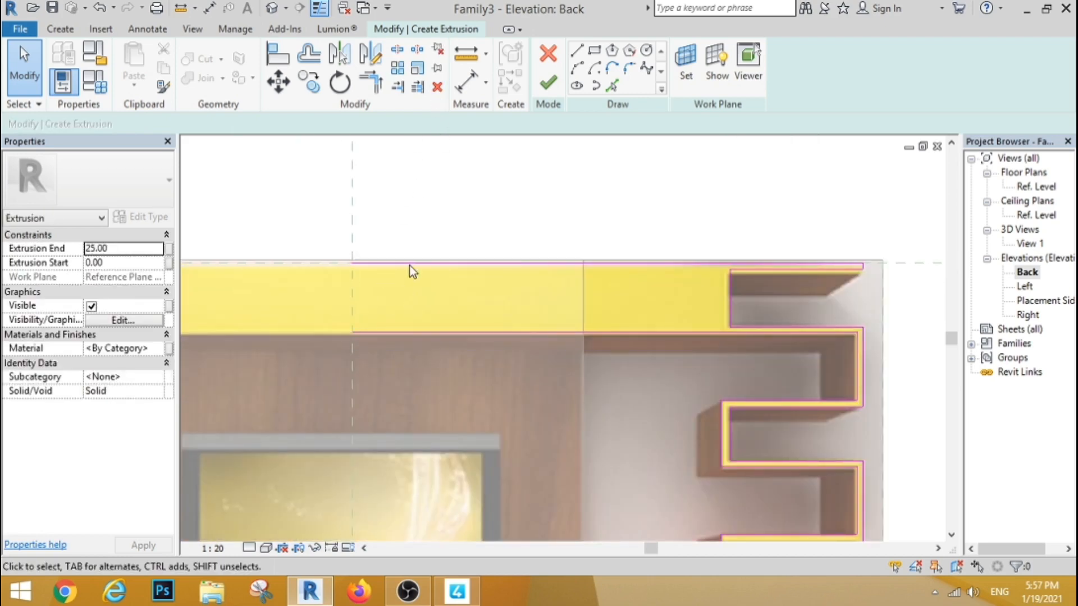
Mirror a copy of the whole half-shelf sketch about an axis drawn along the center reference plane.
scroll(413, 258, down, 3)
scroll(389, 305, up, 1)
drag(344, 188, 728, 450)
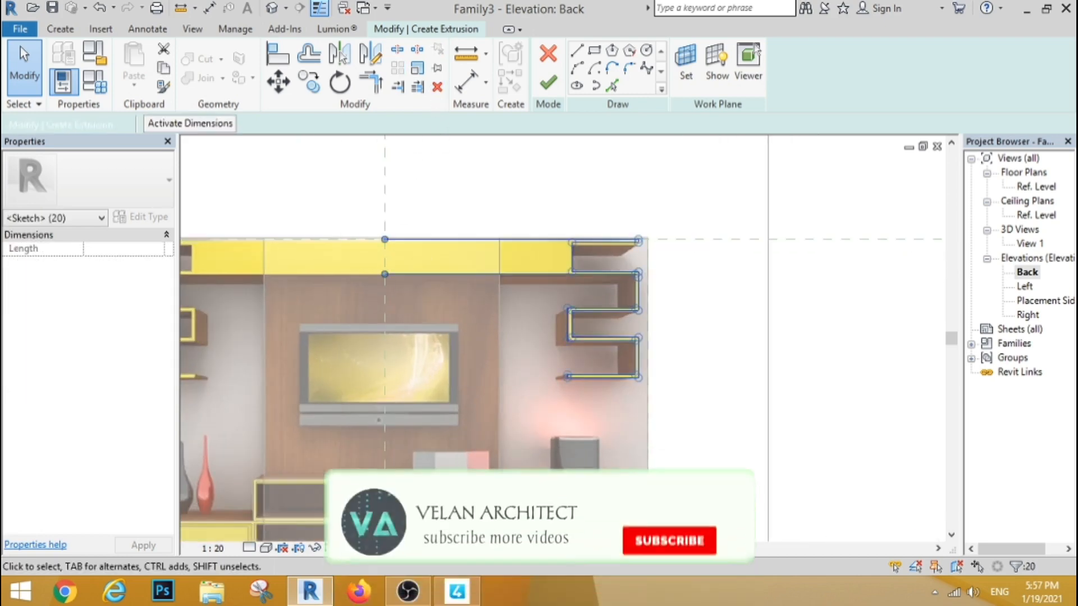
key(d)
key(m)
scroll(383, 263, up, 5)
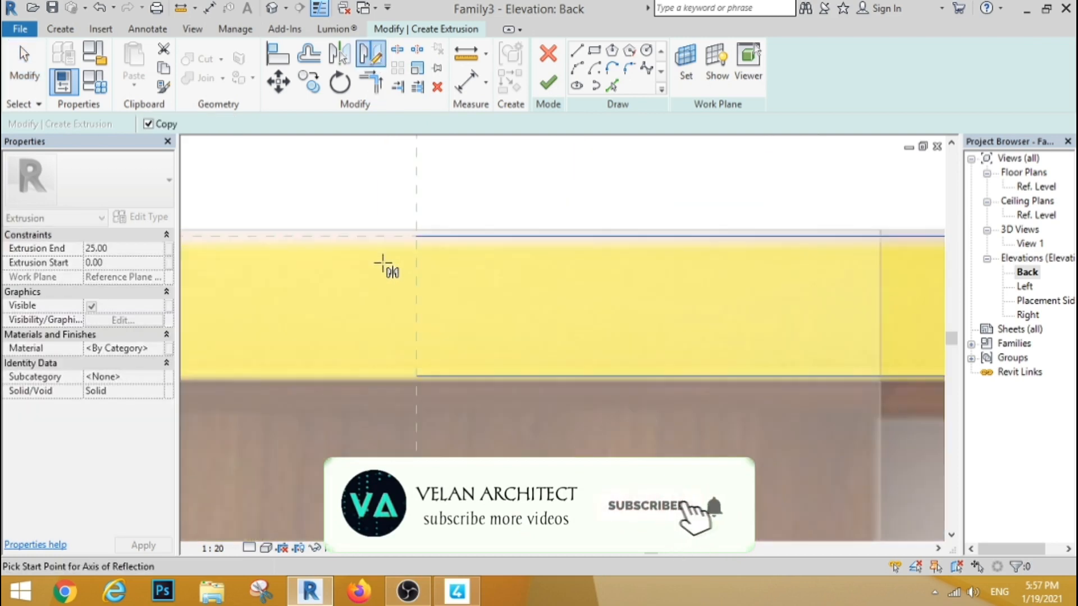
scroll(383, 264, up, 2)
click(434, 223)
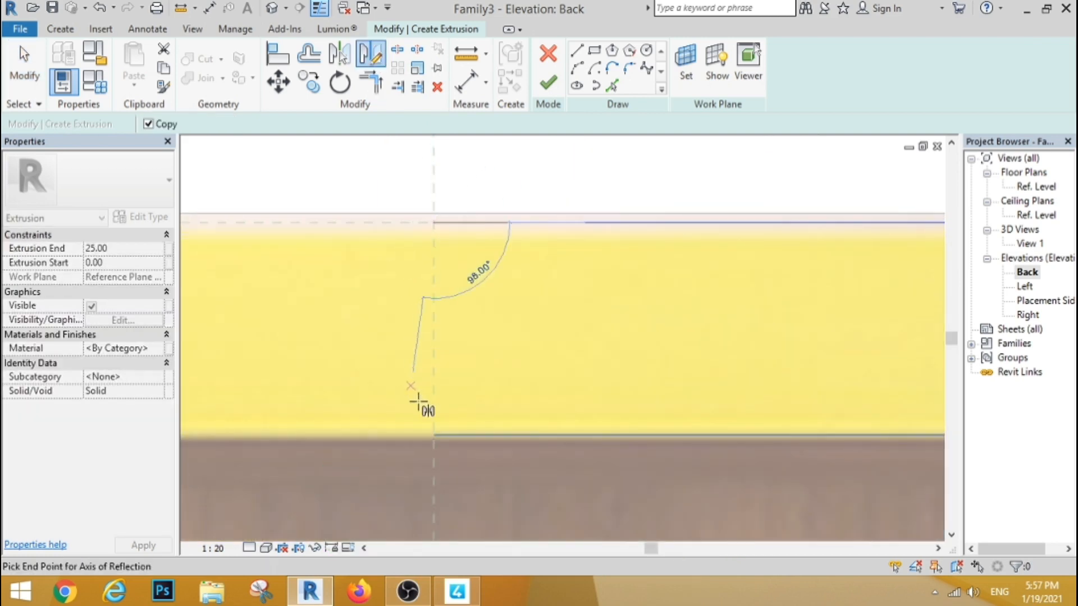
click(434, 434)
key(Escape)
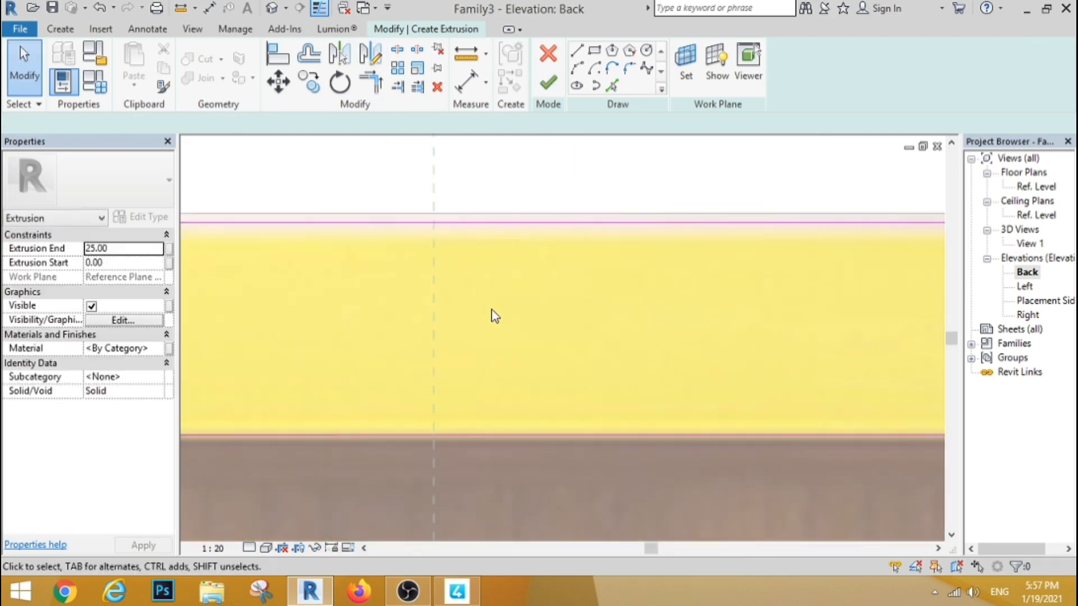
scroll(493, 313, down, 3)
scroll(308, 374, up, 4)
scroll(301, 337, down, 2)
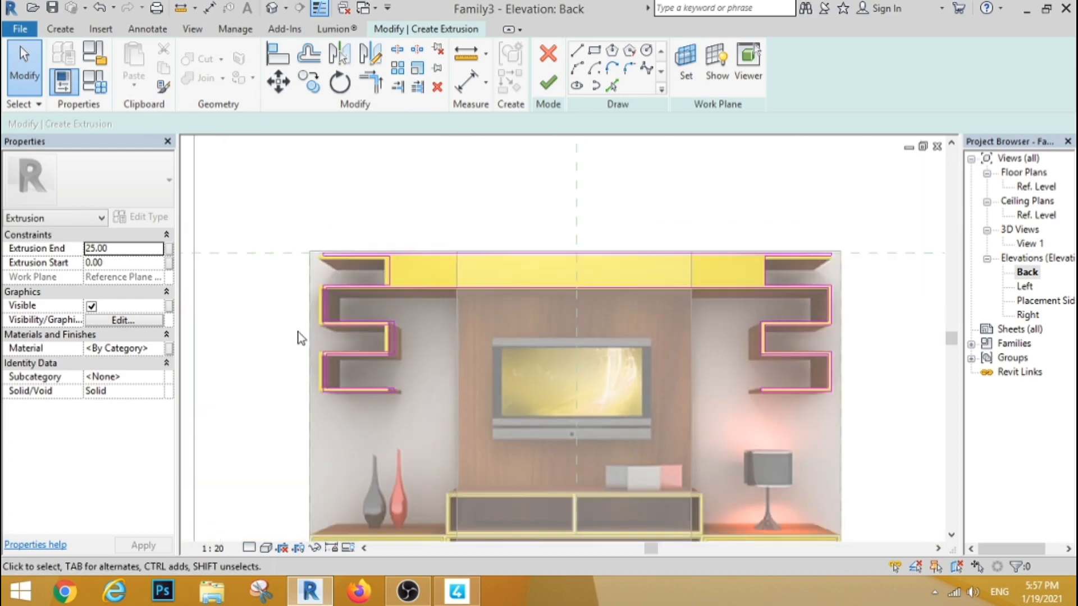
Finish the mirrored shelf sketch as a 25-deep extrusion and deselect it.
click(548, 84)
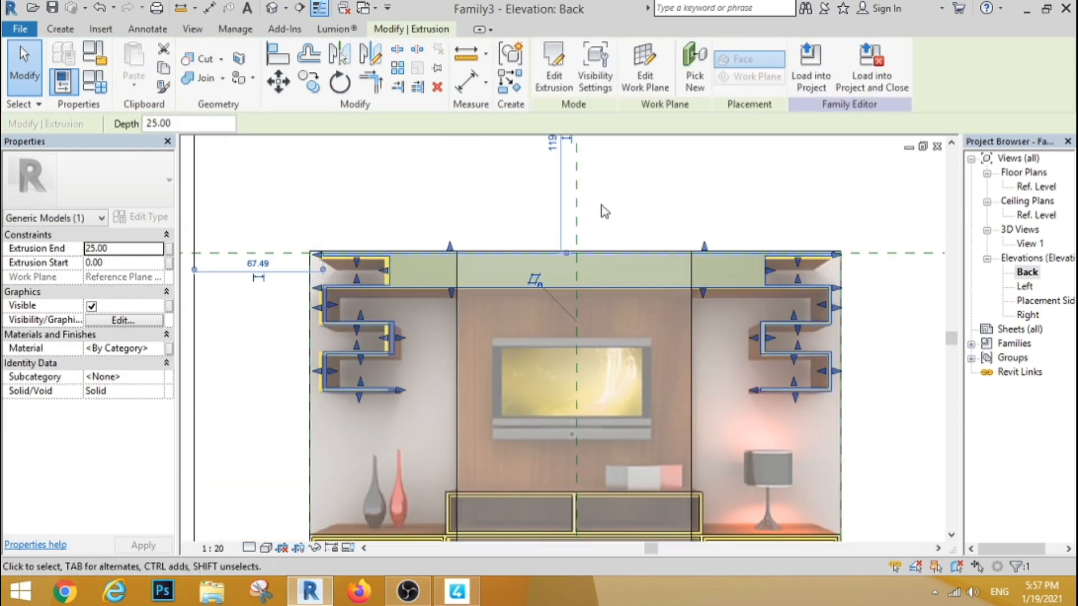
click(619, 189)
scroll(447, 188, down, 2)
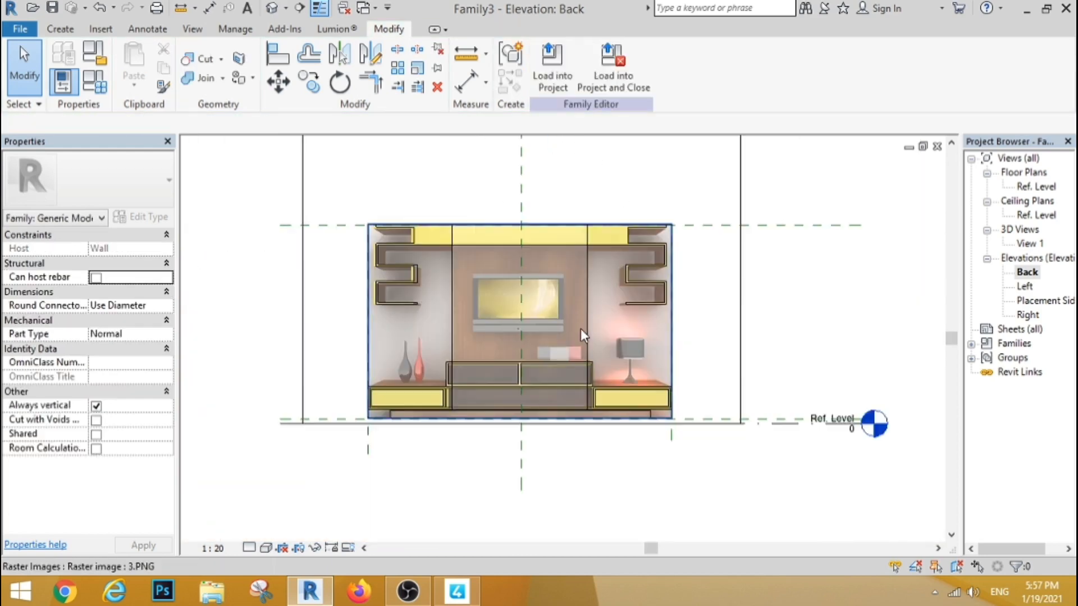
Start a new extrusion and sketch a rectangle about 82 by 52 around the TV in the image.
click(60, 31)
click(124, 56)
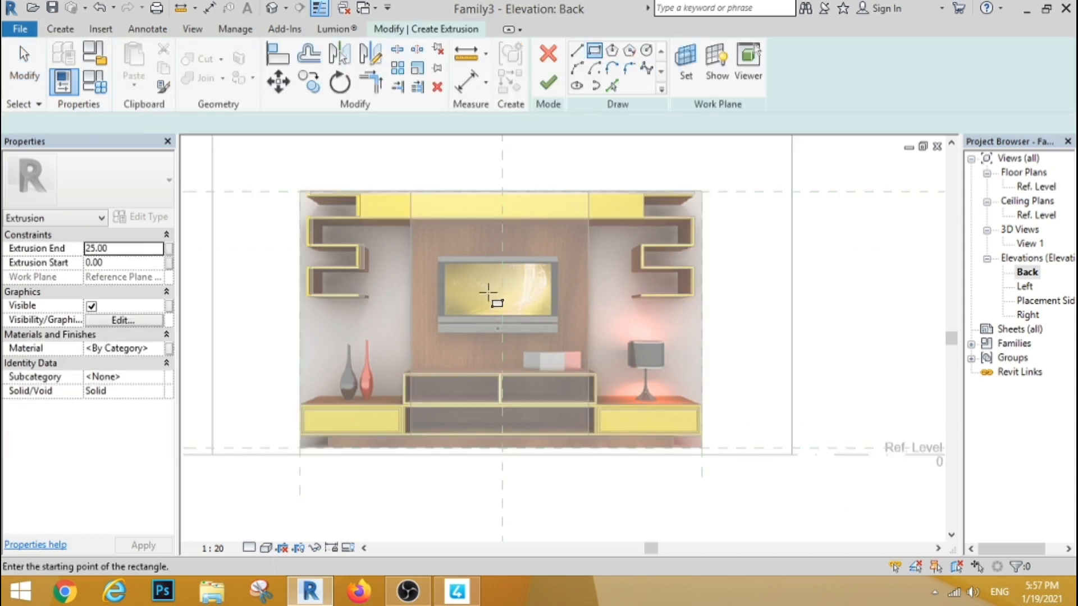
scroll(488, 293, up, 3)
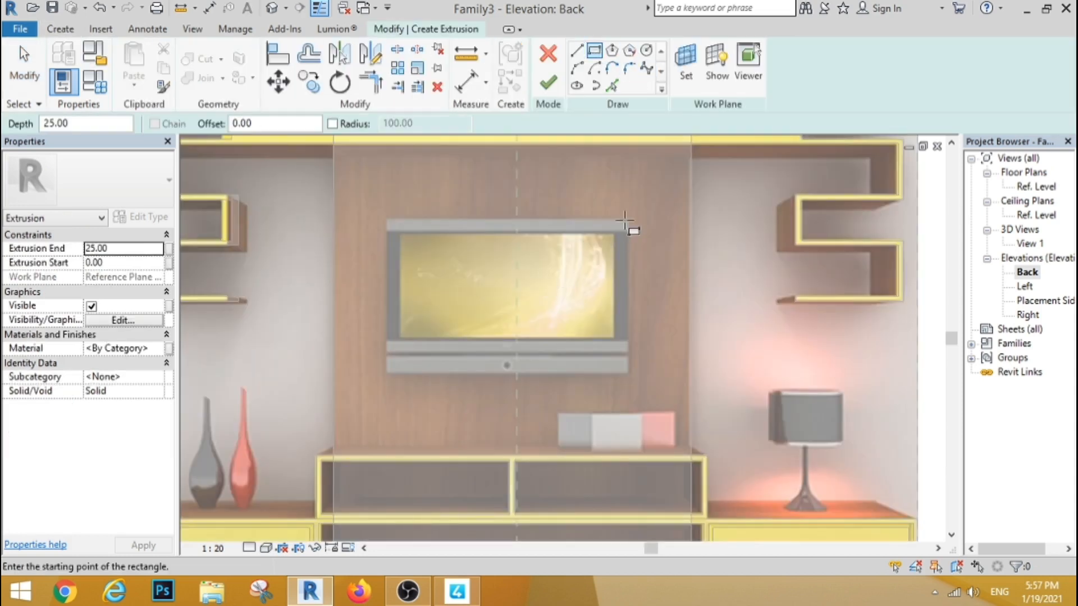
click(388, 370)
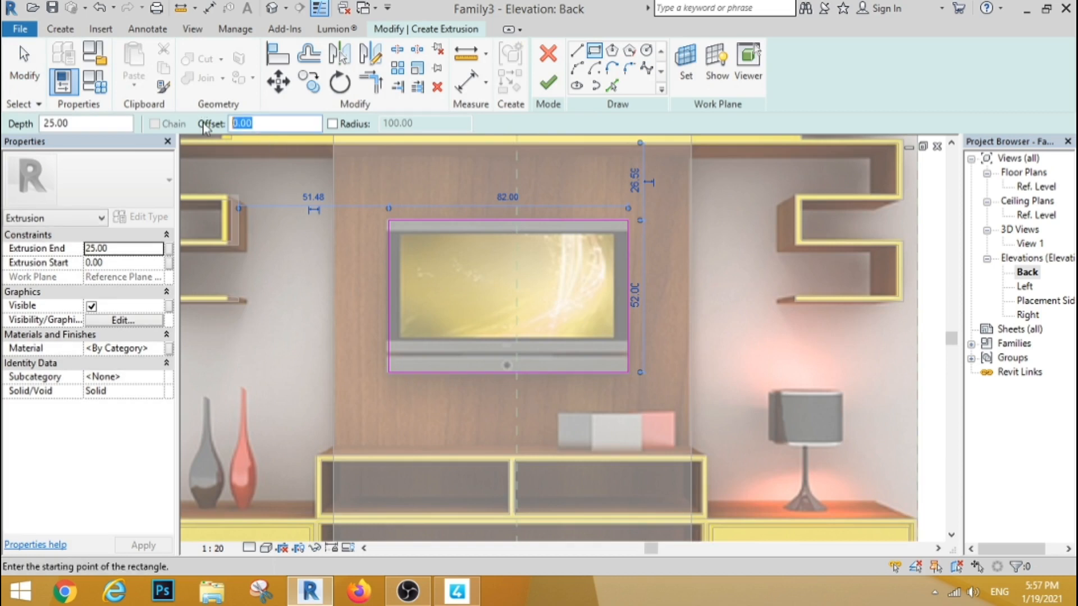
Sketch an inner rectangle offset 2 inside the TV outline and finish the extrusion at a depth of 25.
click(389, 220)
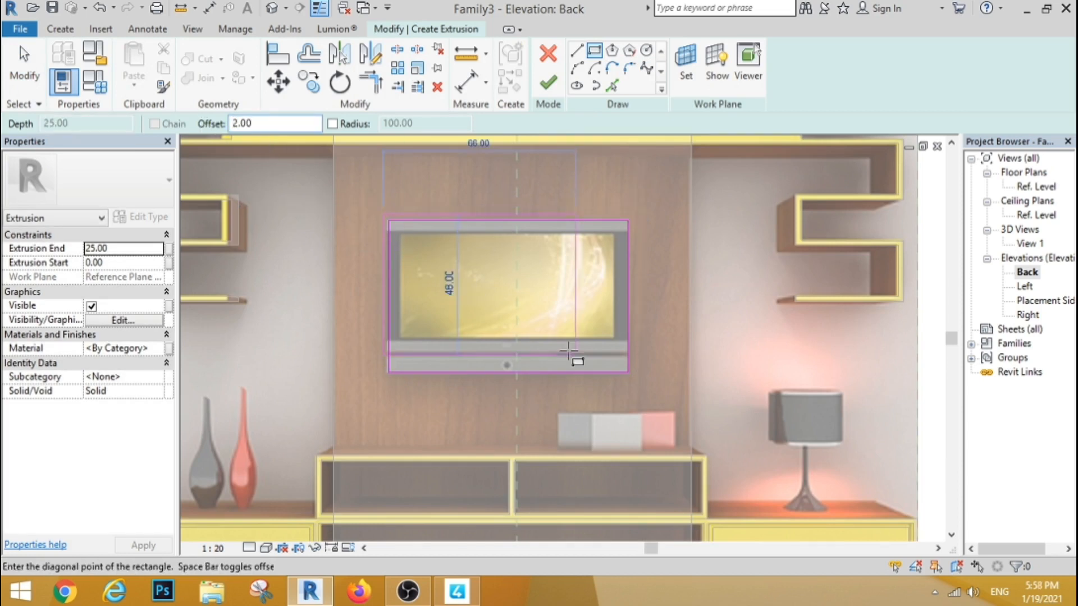
click(627, 371)
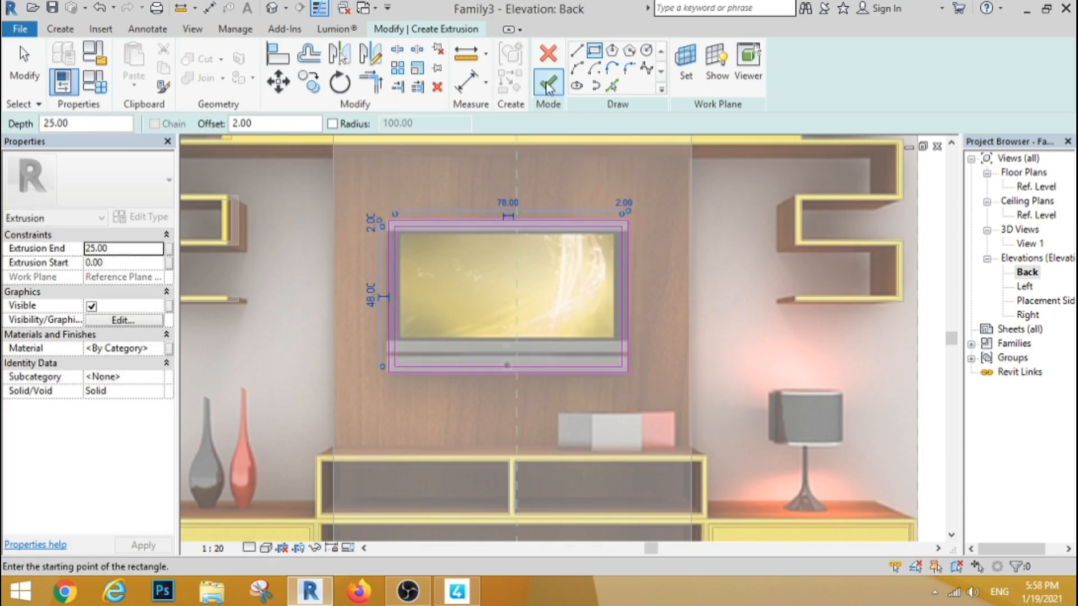
key(Escape)
click(677, 315)
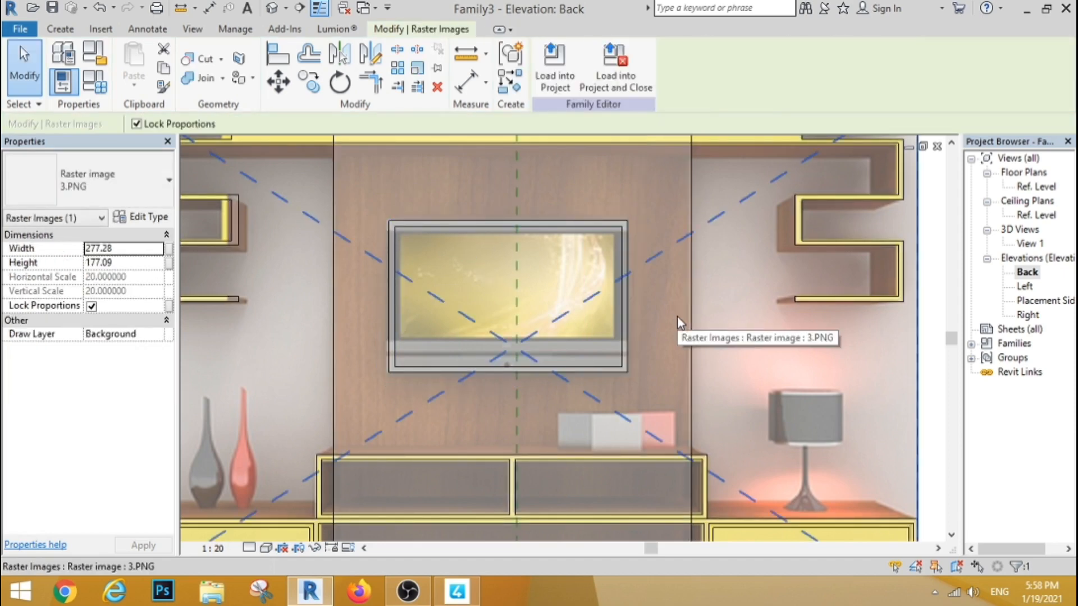
scroll(664, 333, down, 6)
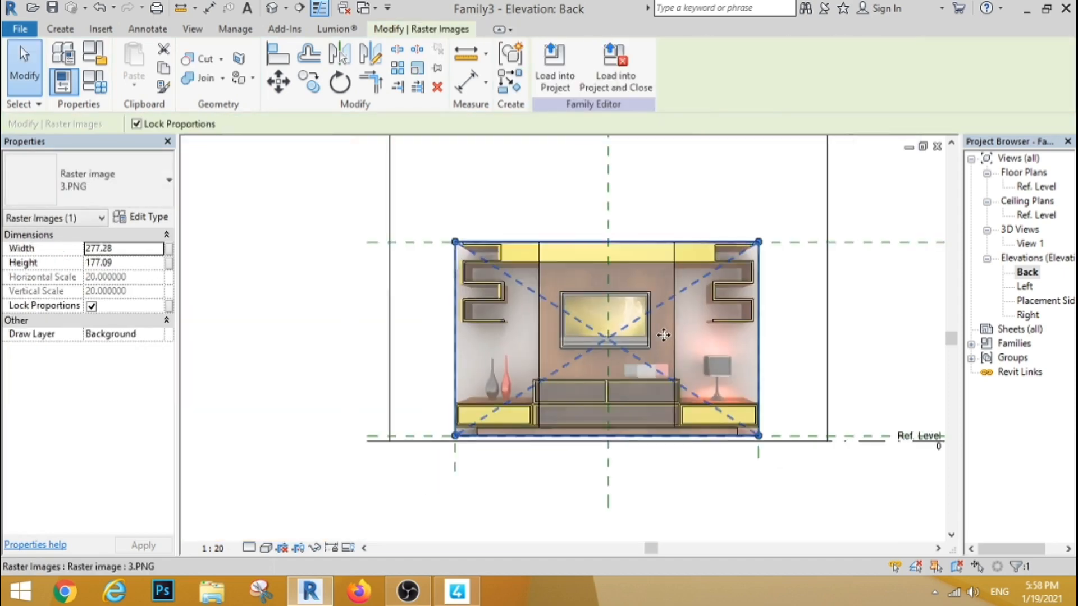
scroll(700, 453, up, 3)
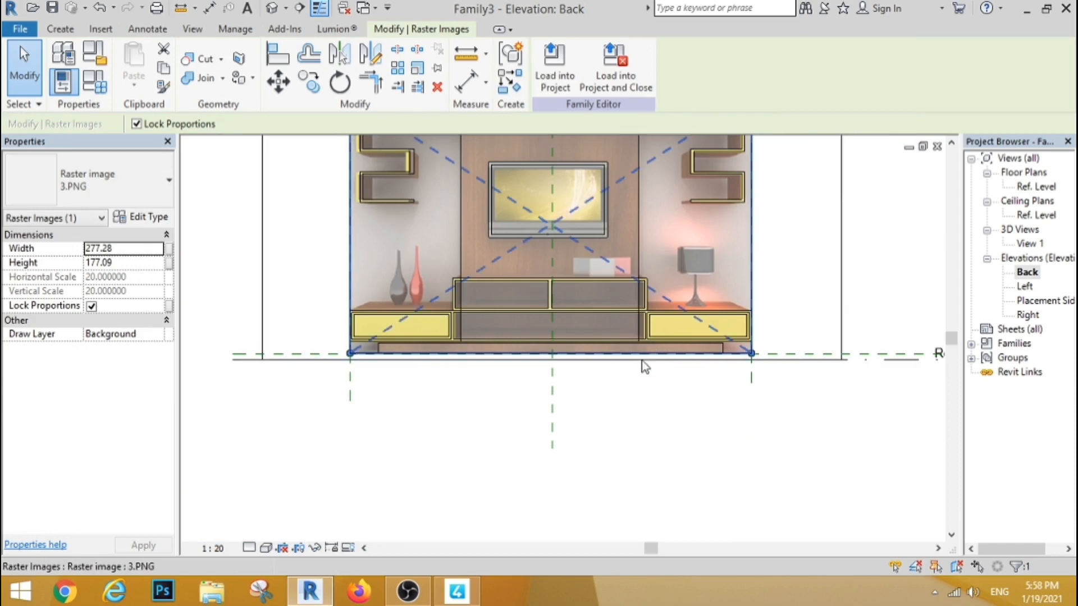
click(597, 464)
scroll(387, 362, up, 3)
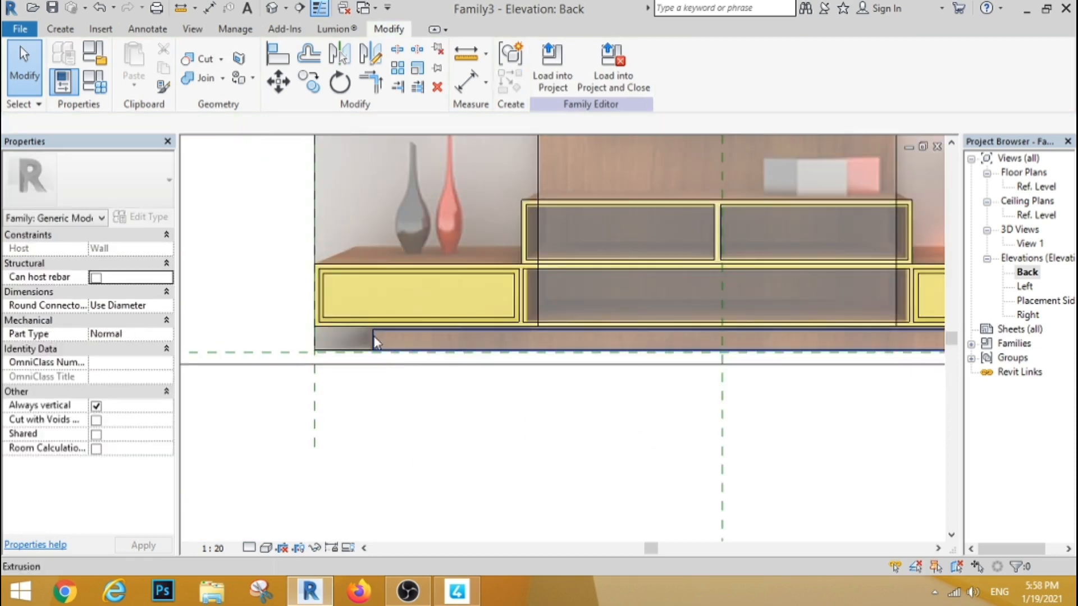
click(510, 375)
scroll(416, 409, down, 2)
scroll(412, 403, down, 2)
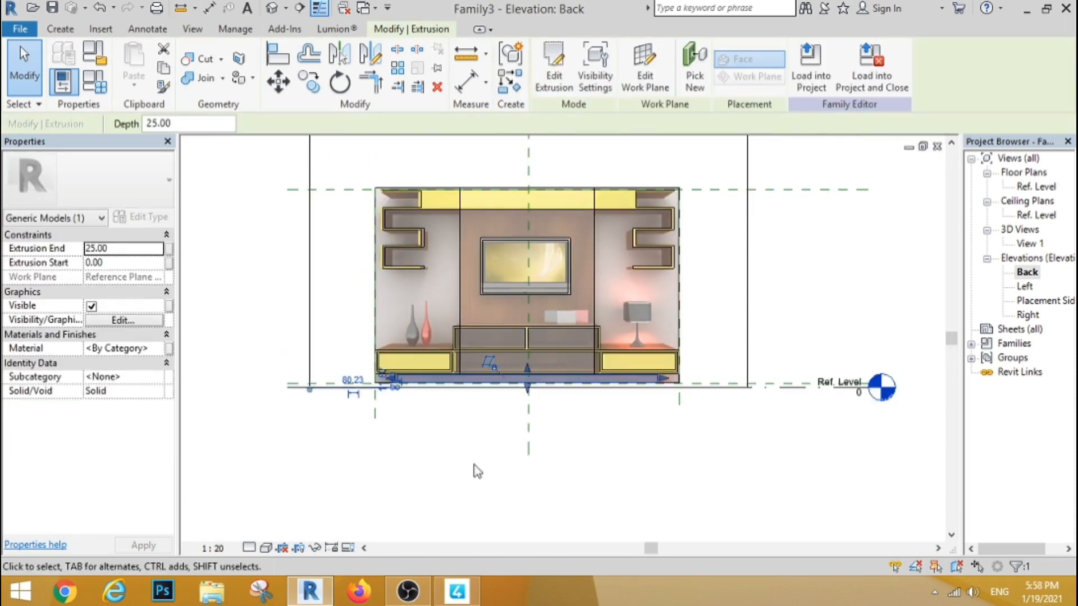
key(Escape)
click(676, 294)
key(Escape)
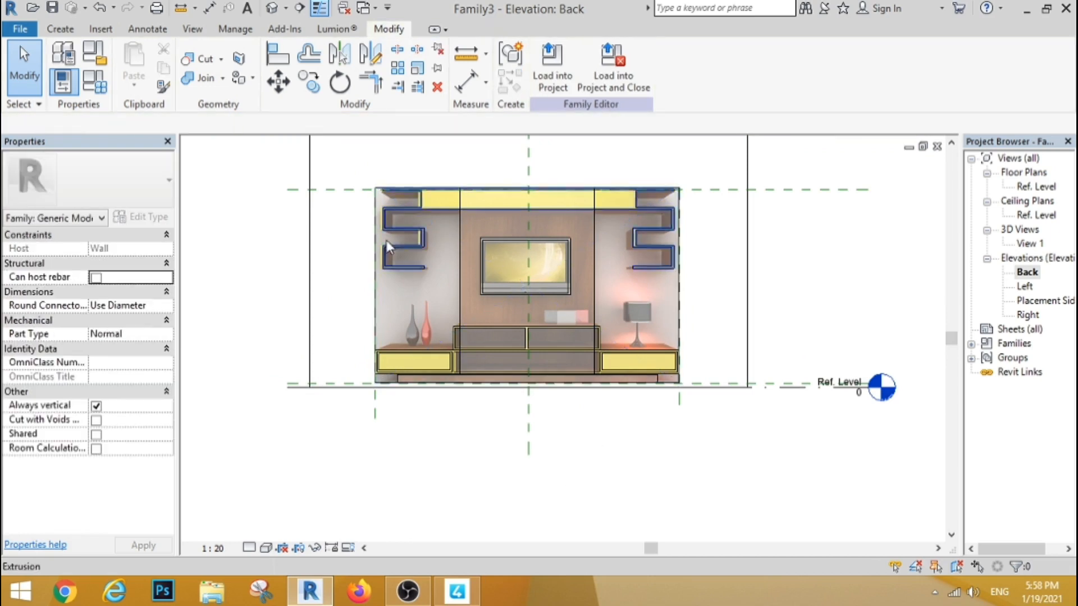
In the Ref. Level plan, fit the full-width back panel extrusion between the two near reference planes, starting at 12.50, and show it in 3D.
click(378, 292)
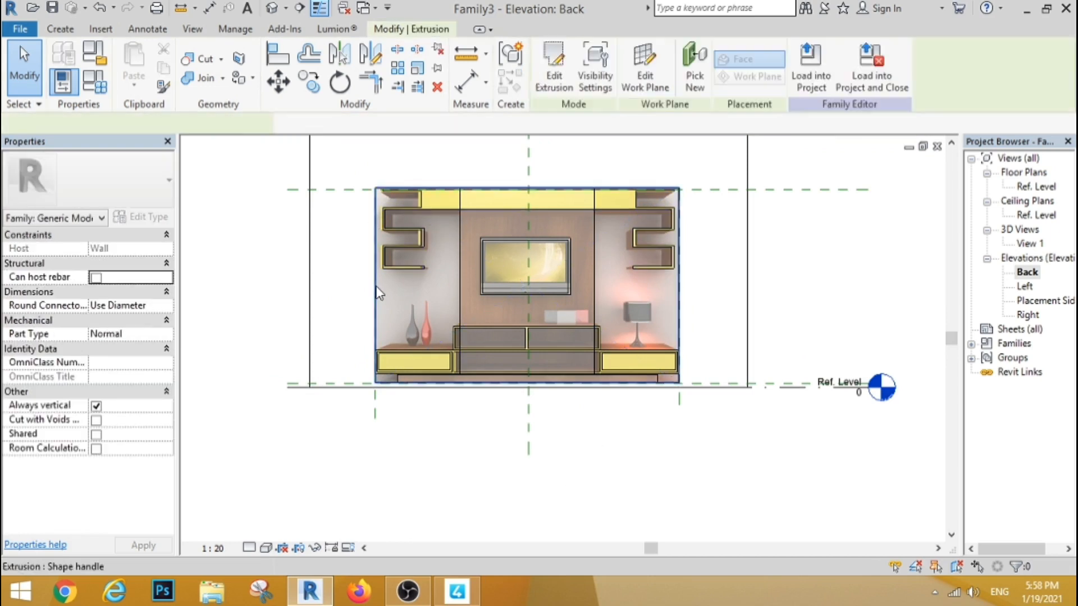
double_click(1034, 187)
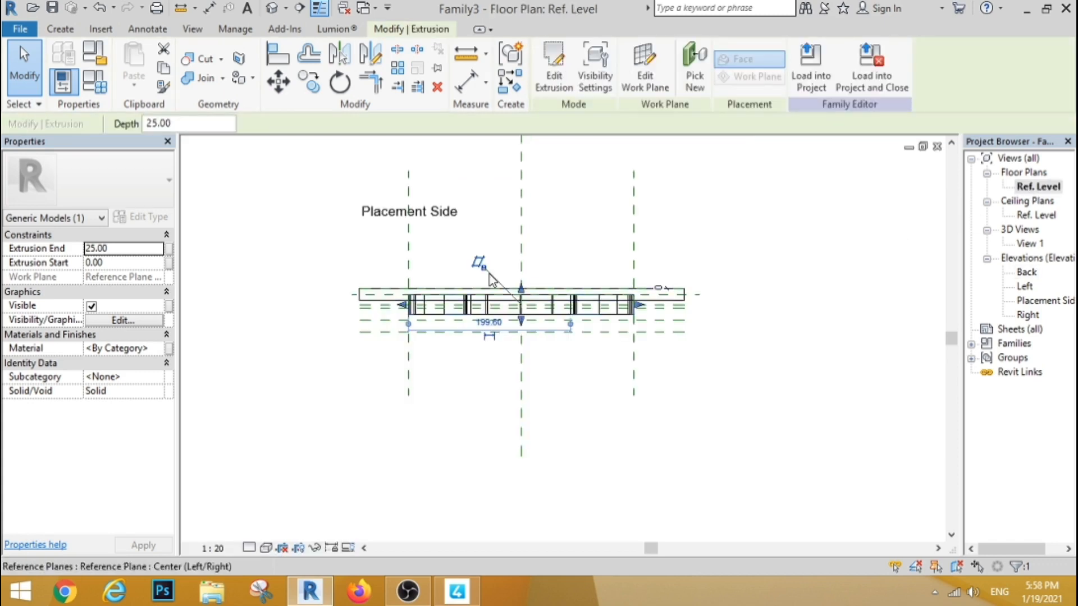
scroll(492, 279, up, 3)
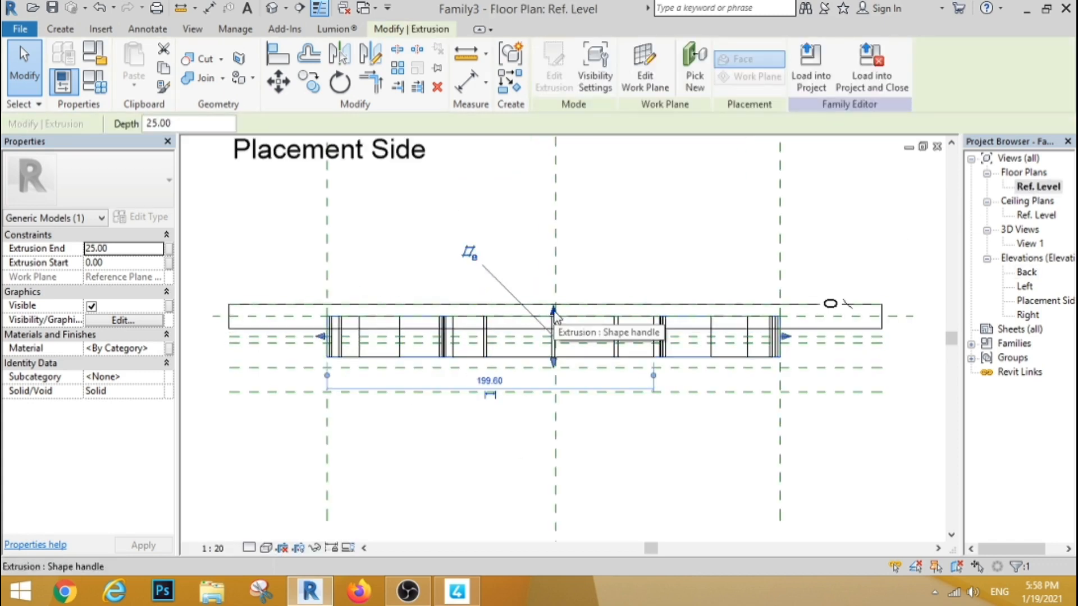
drag(553, 315, 553, 337)
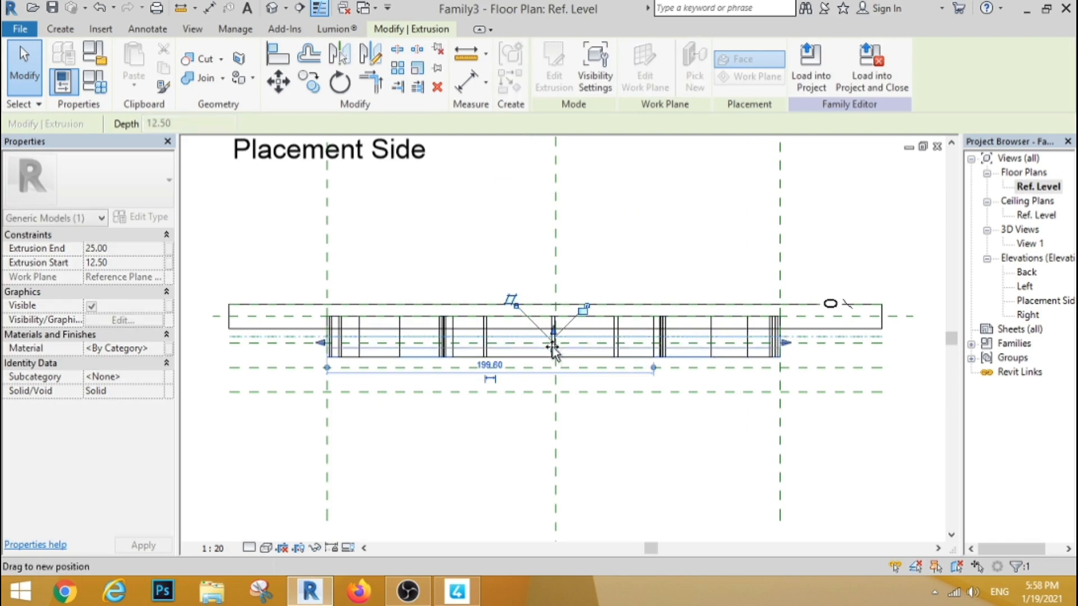
click(629, 428)
click(274, 7)
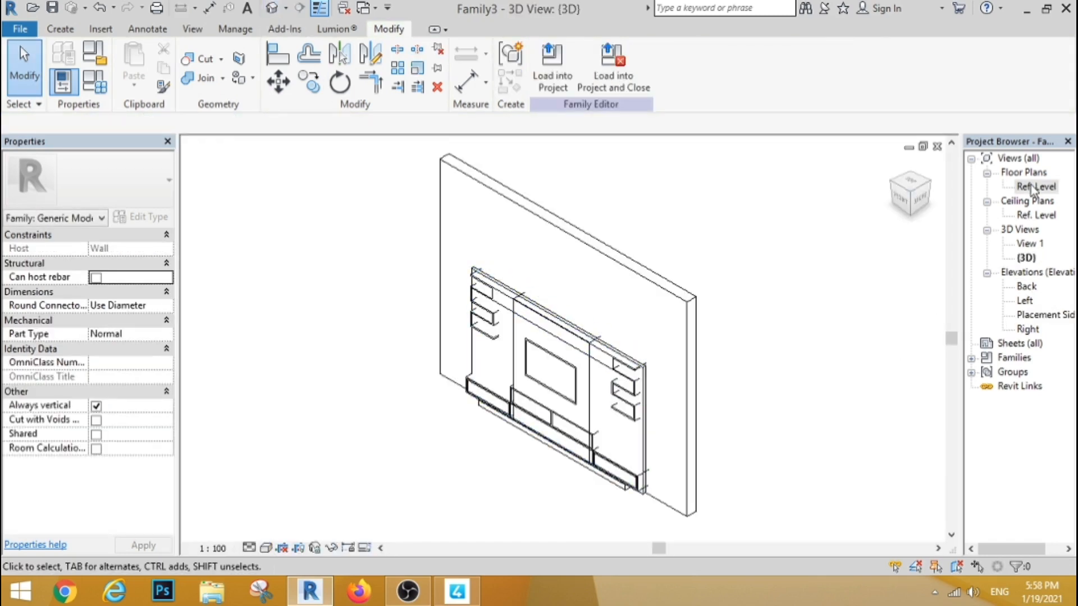
In the Ref. Level plan, stretch the lower cabinet frame to an extrusion end of 46.50, start it at the back panel's front face, and check it in 3D.
double_click(1027, 288)
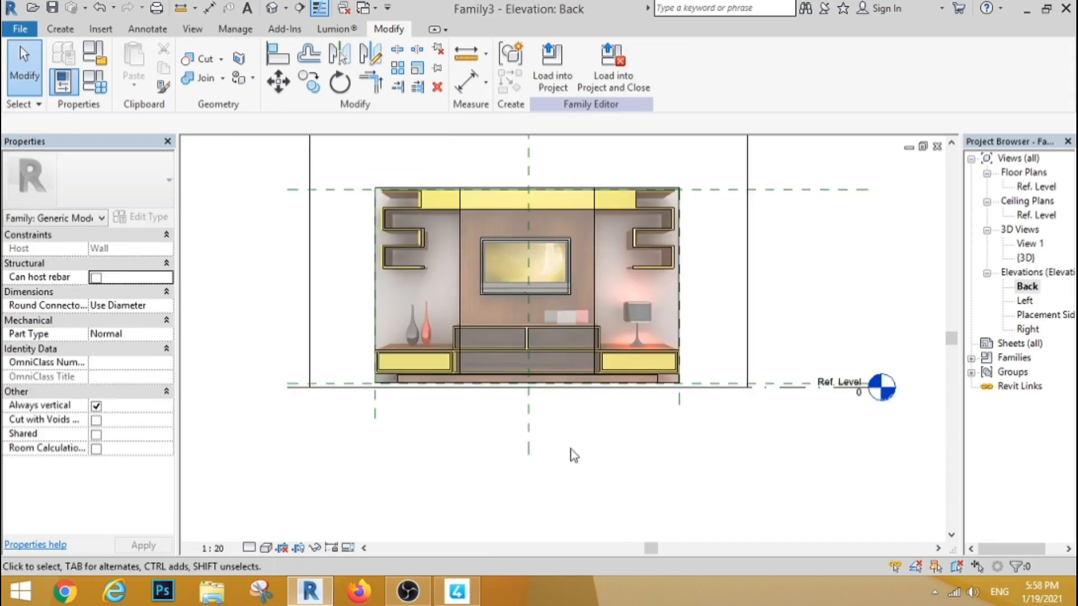
scroll(404, 366, up, 3)
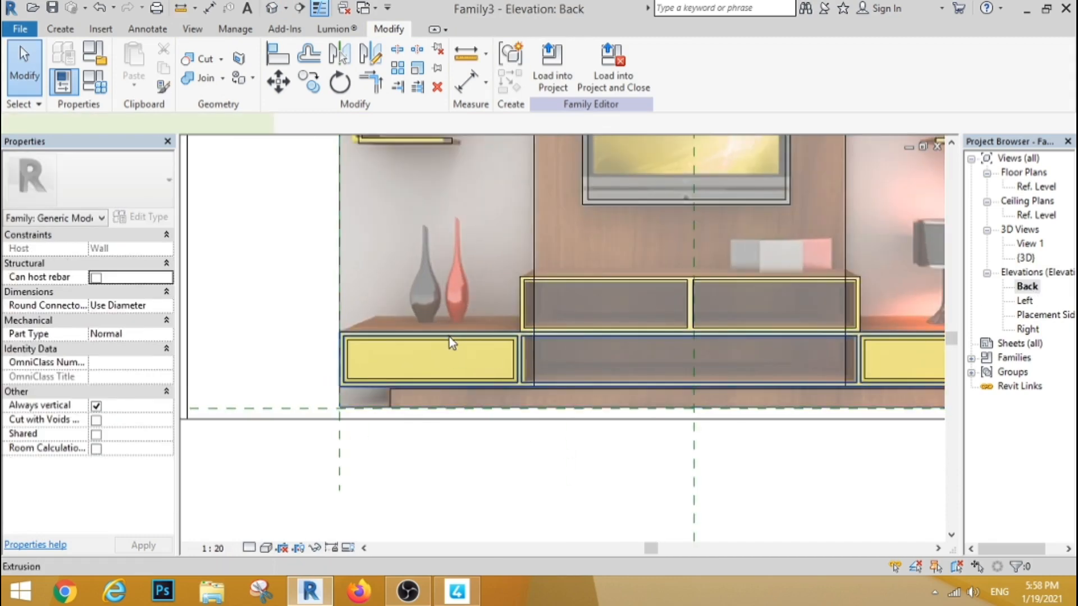
click(458, 378)
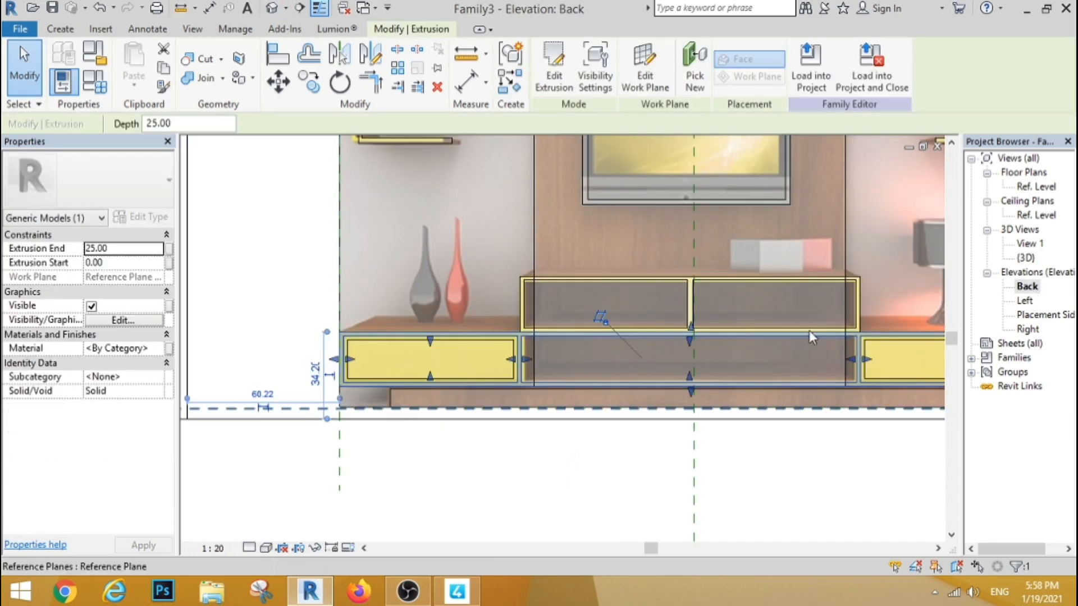
double_click(1026, 188)
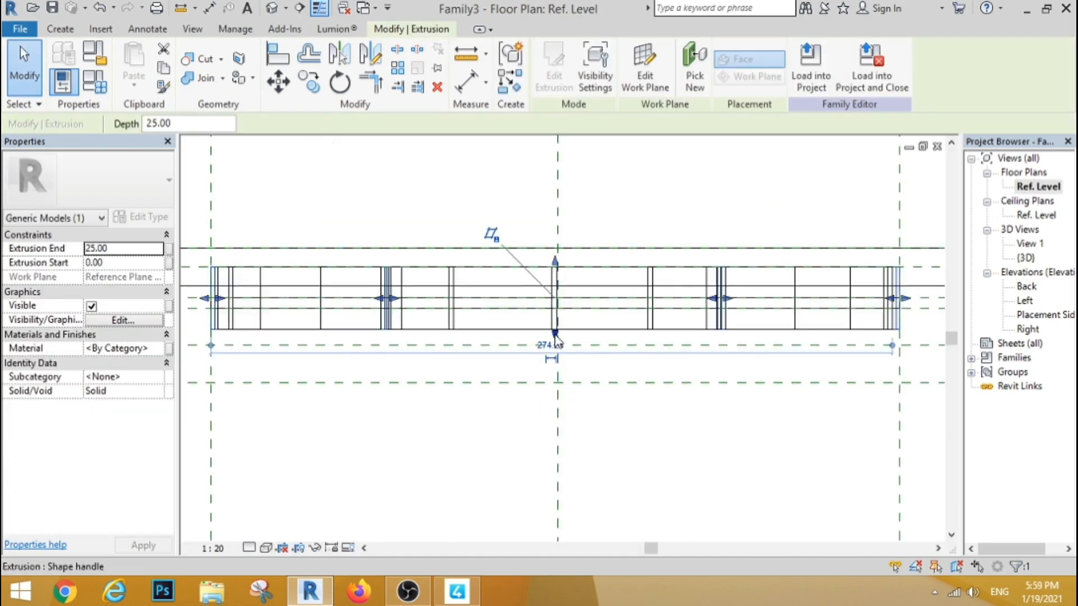
drag(556, 340, 554, 378)
scroll(325, 414, down, 2)
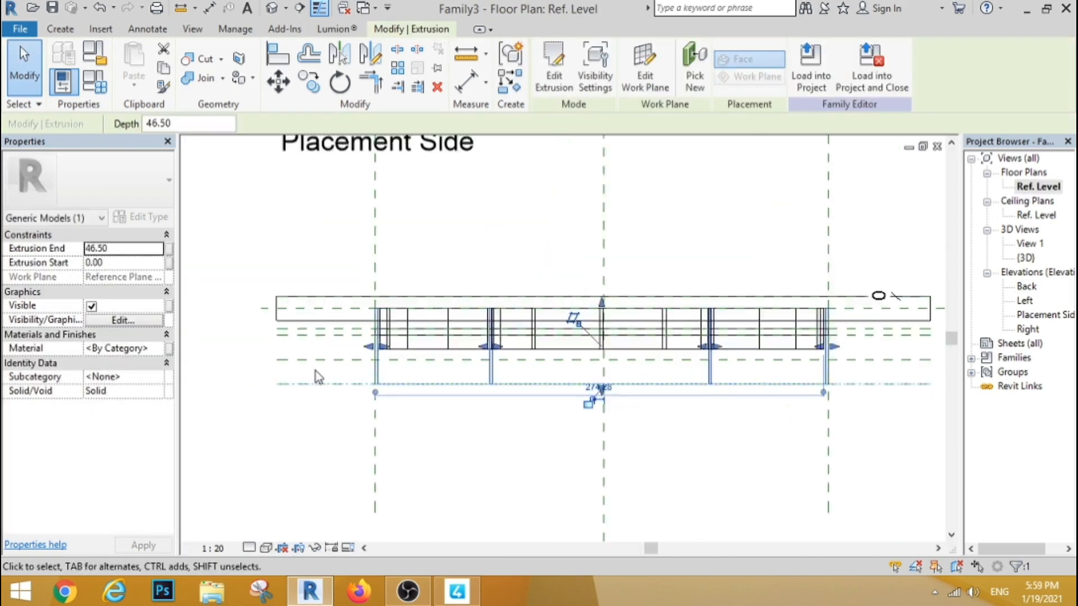
scroll(318, 377, up, 1)
drag(698, 289, 692, 318)
click(334, 343)
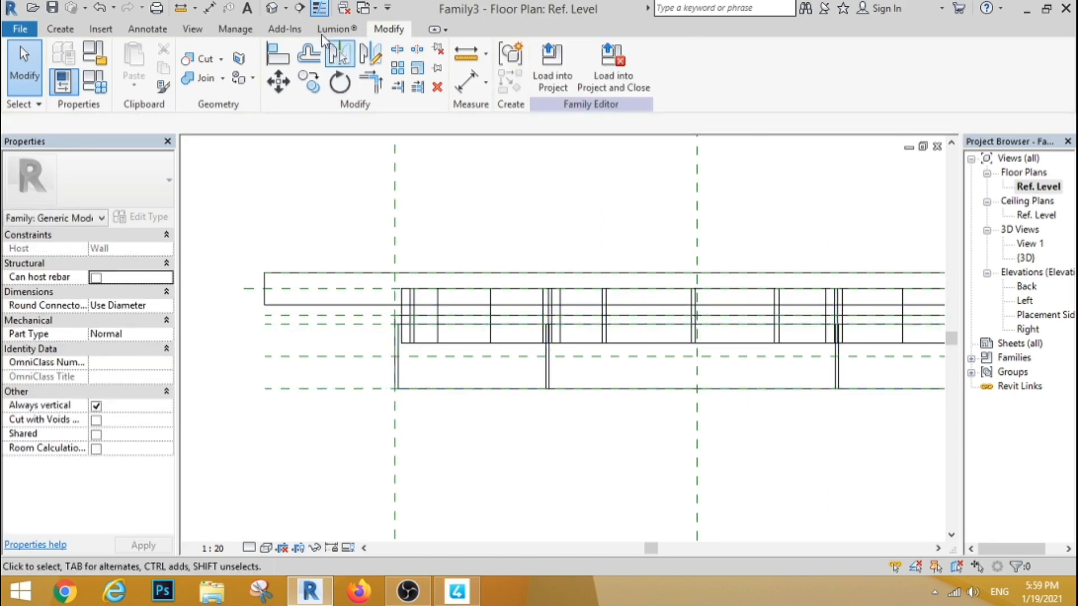
click(270, 9)
scroll(449, 358, up, 2)
scroll(449, 358, down, 2)
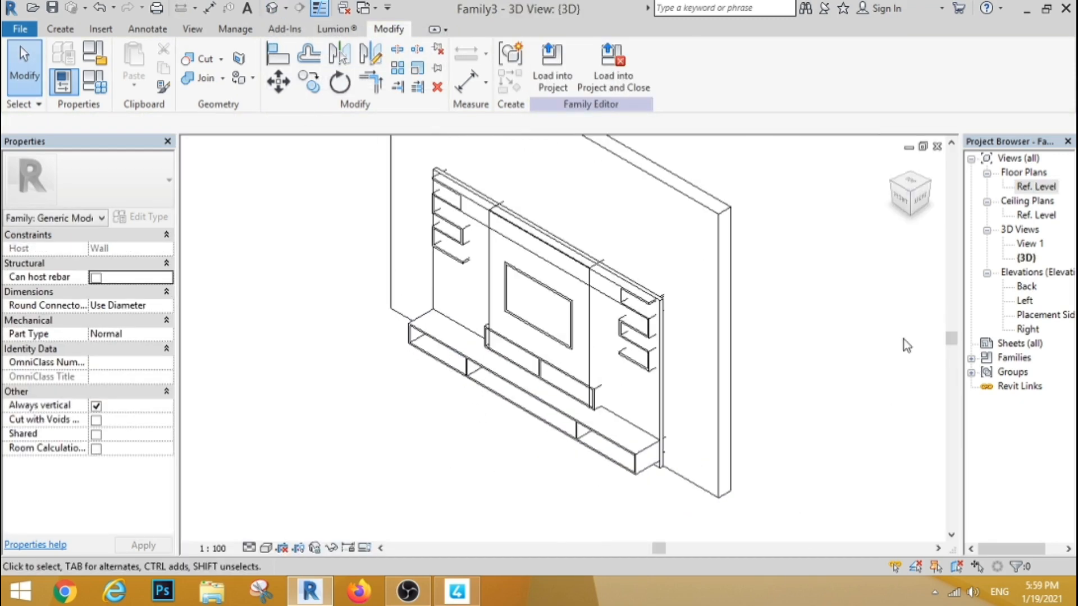
In the Ref. Level plan, set the base plinth extrusion to end at 31.50 and start at 16.50, snapping to the reference planes.
double_click(1026, 287)
scroll(416, 438, up, 5)
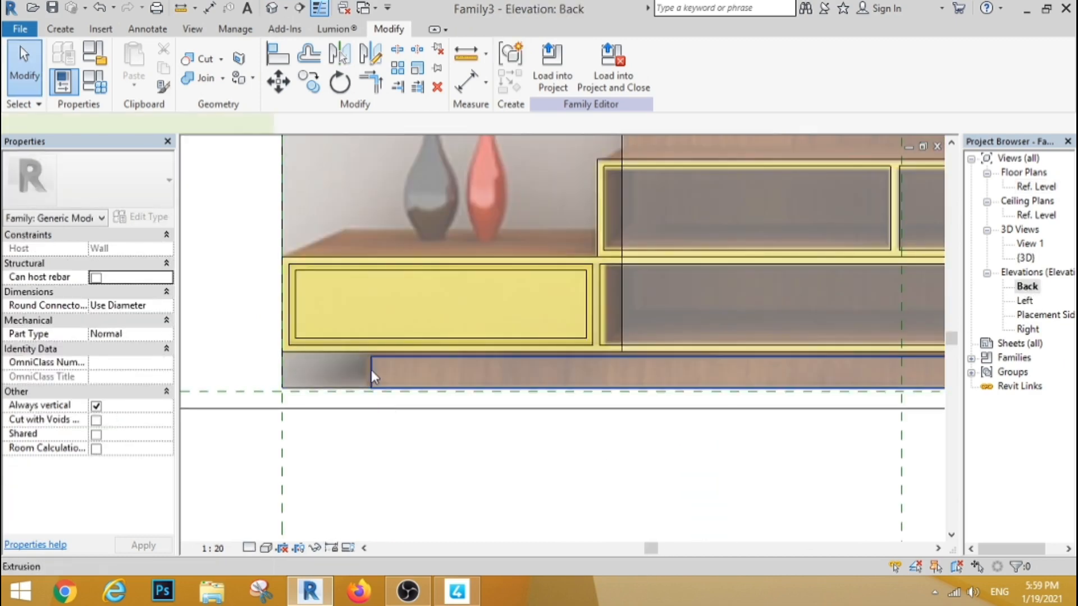
click(372, 371)
double_click(1035, 187)
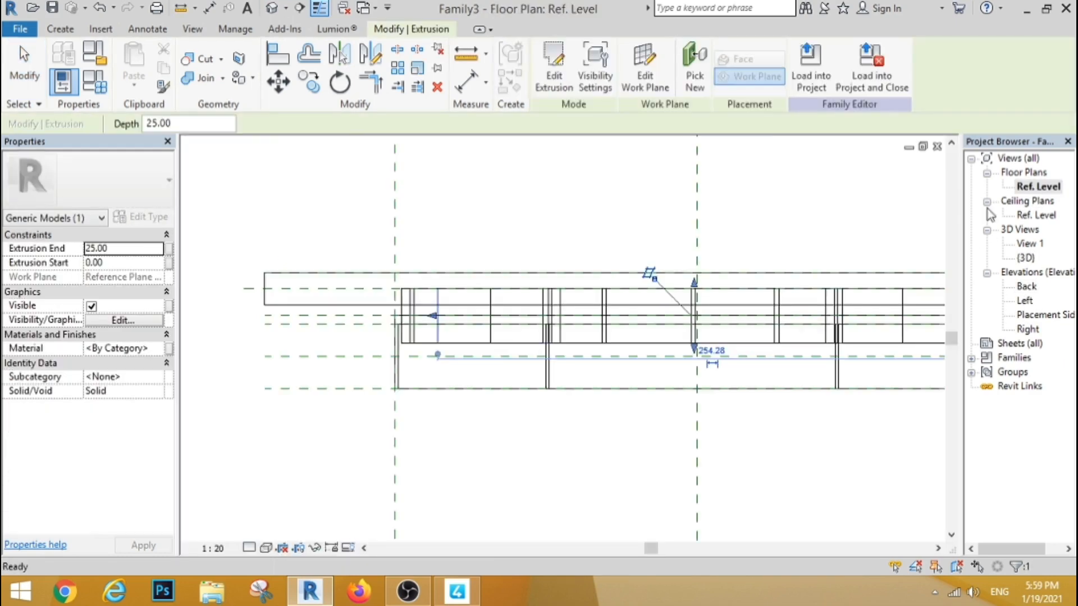
mouse_move(695, 345)
mouse_down()
mouse_move(685, 392)
mouse_move(689, 362)
mouse_up()
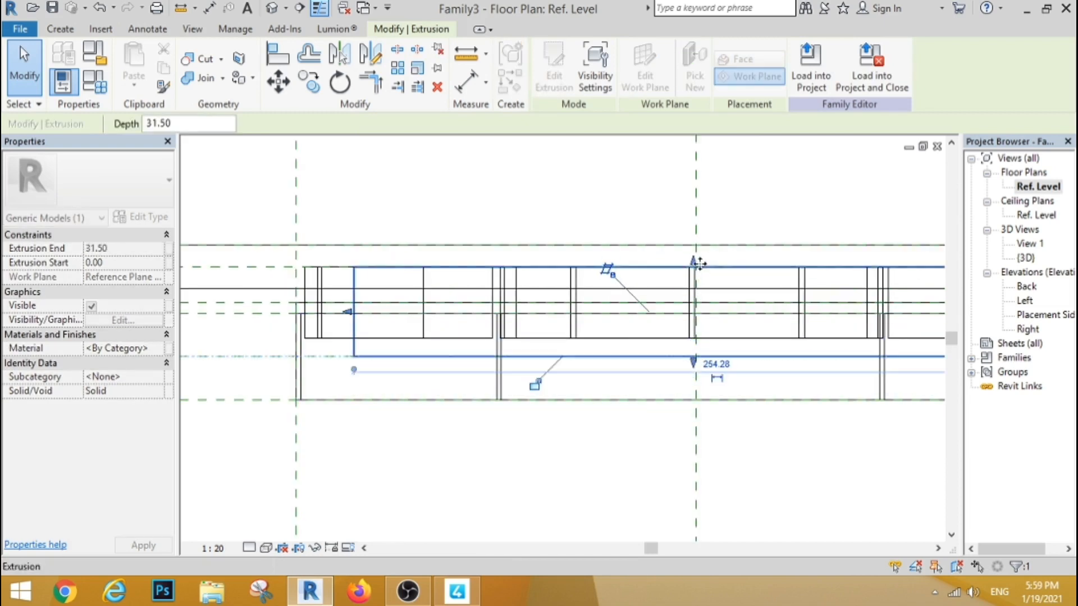
drag(693, 261, 690, 308)
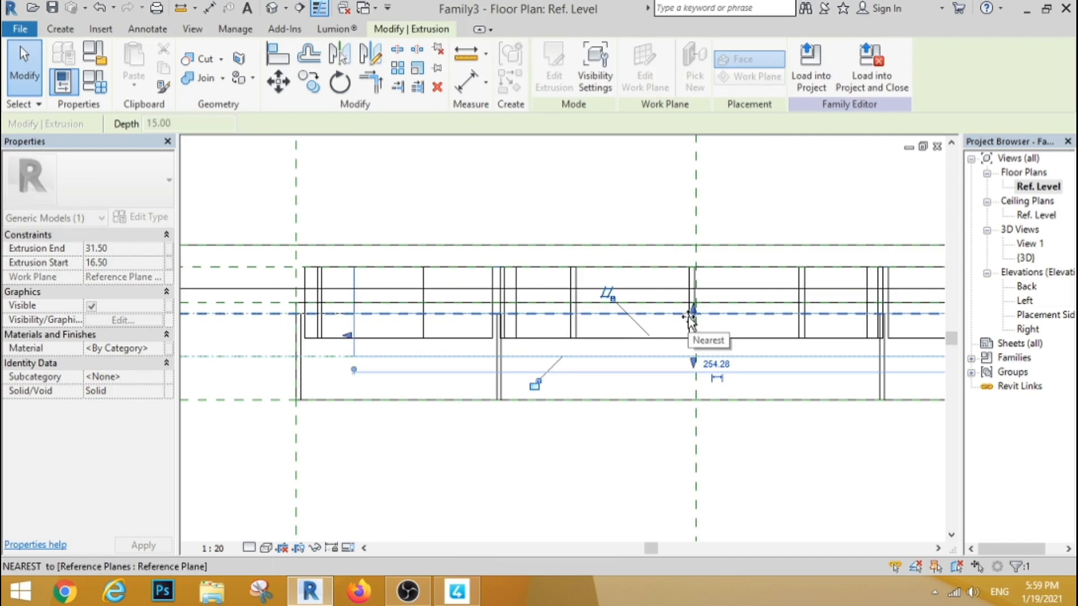
click(630, 207)
click(274, 9)
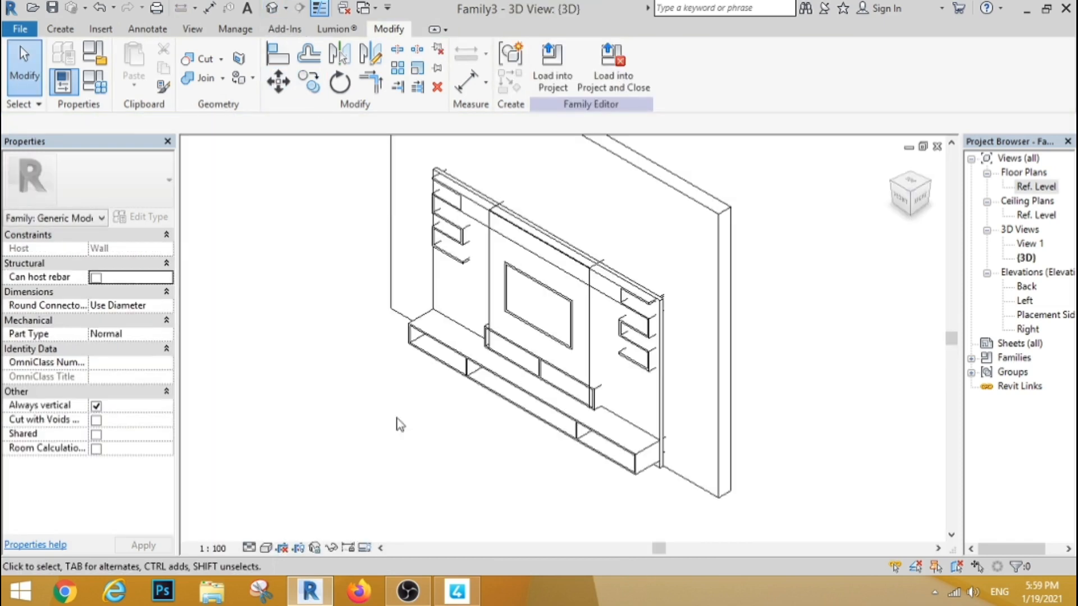
In the Ref. Level plan, stretch the upper cabinet frame to end at 46.50, move its start to 12.50, and show it in 3D.
click(563, 377)
click(1028, 188)
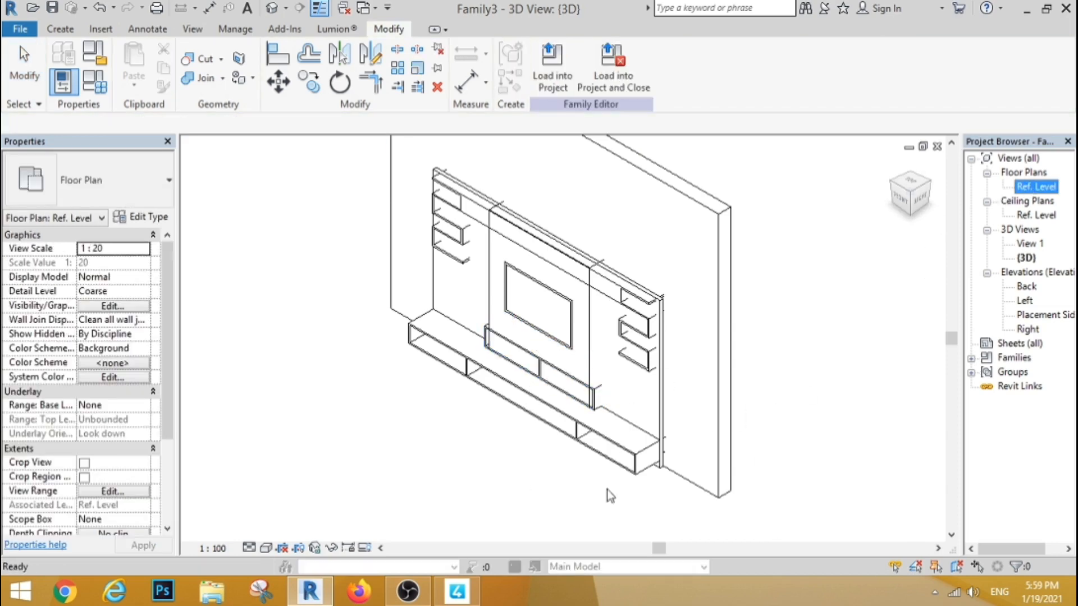
click(556, 399)
double_click(1034, 187)
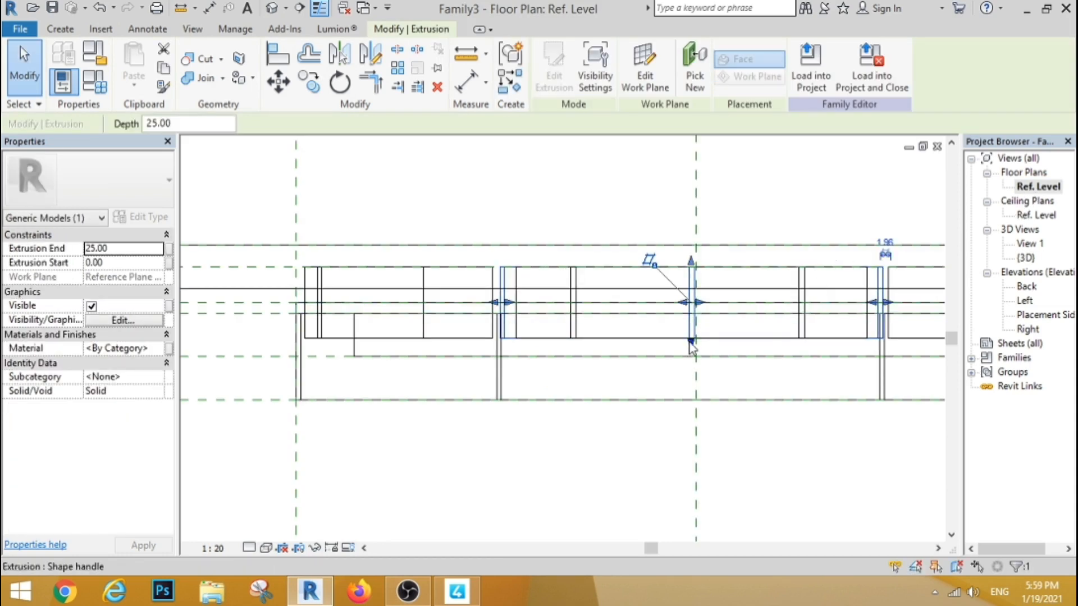
drag(691, 343, 690, 399)
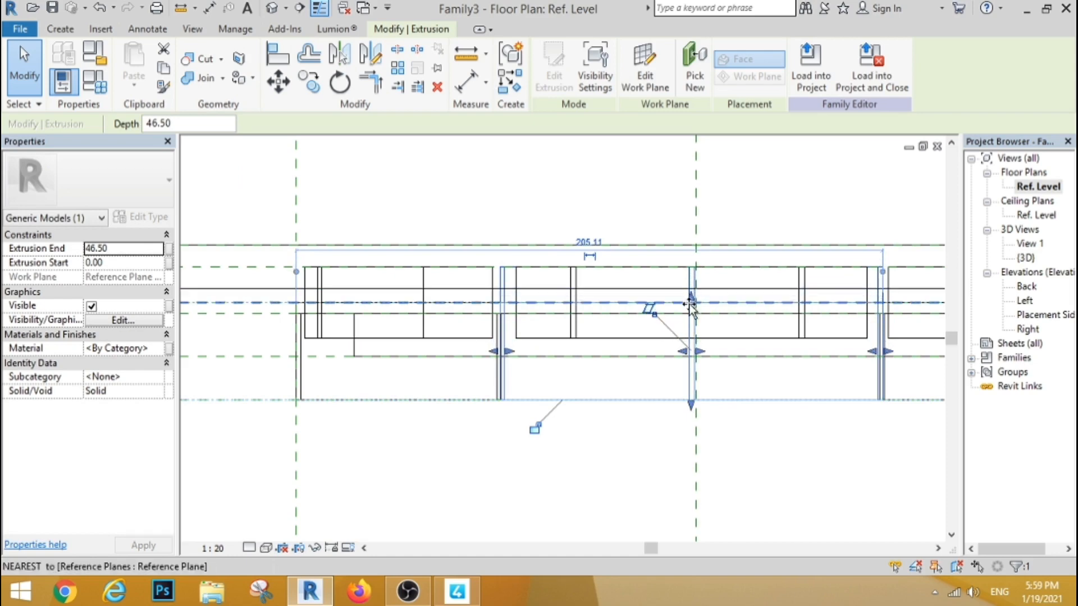
click(627, 454)
click(280, 11)
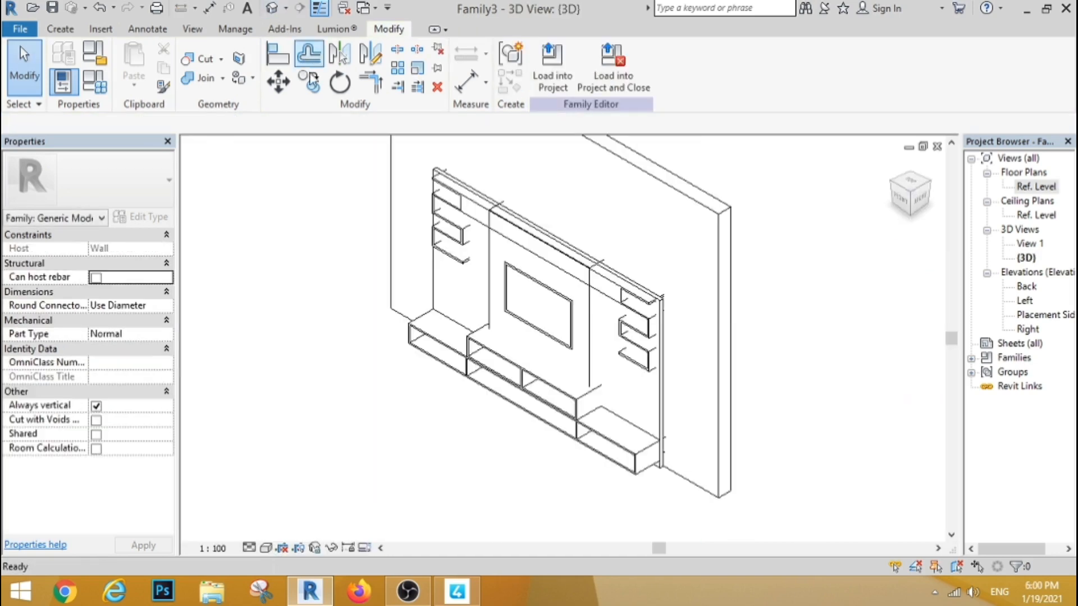
From the right side in 3D, pull the upper cabinet frame's rear face forward to the back panel's front face and review the unit.
click(568, 409)
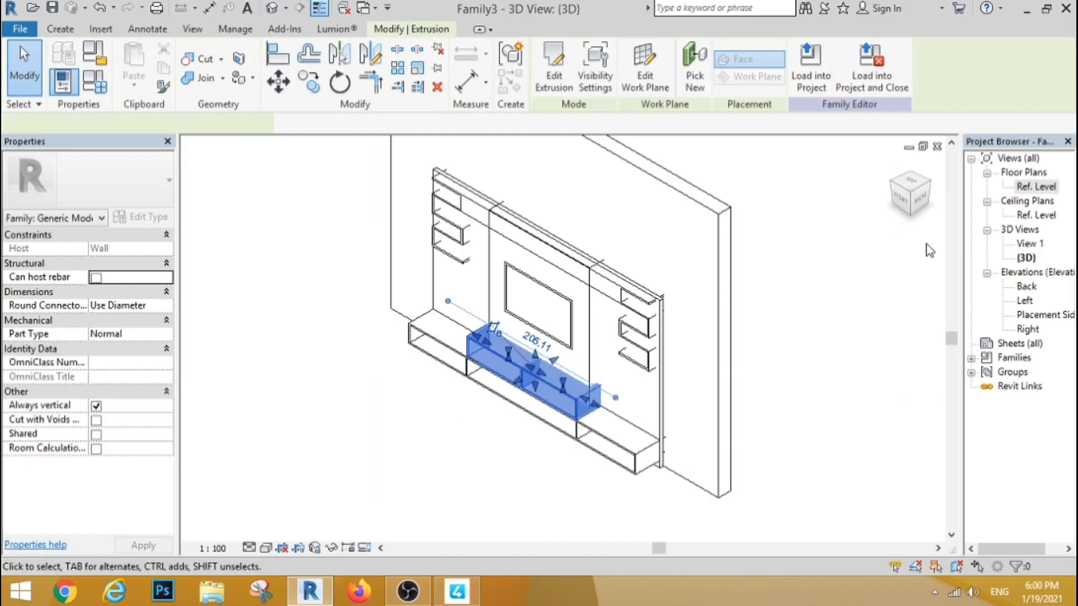
click(921, 198)
middle_drag(576, 273, 584, 349)
scroll(584, 349, up, 2)
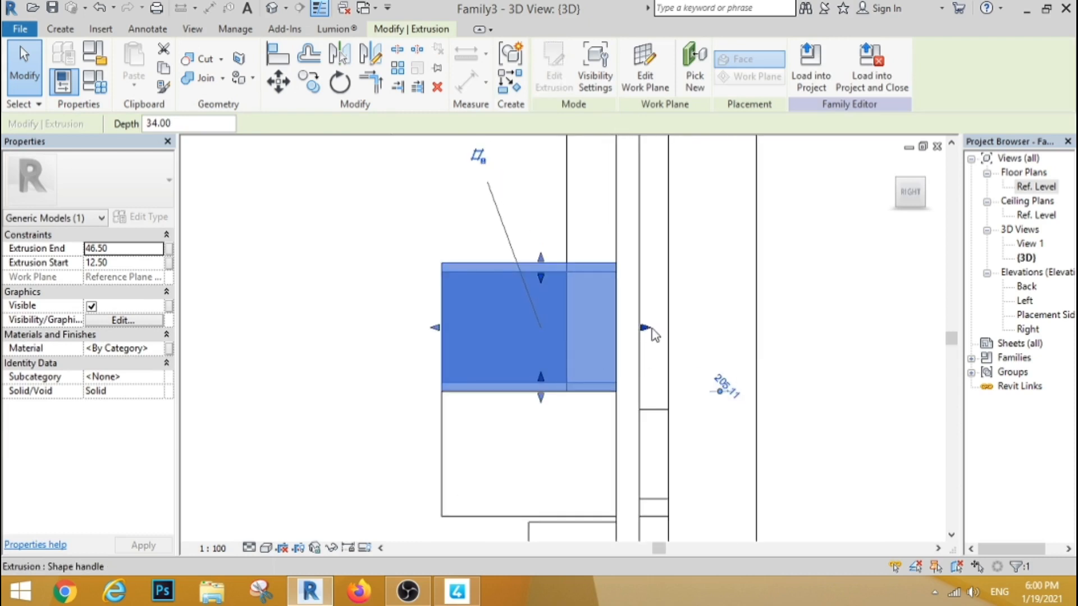
drag(647, 329, 616, 335)
click(706, 335)
scroll(694, 282, down, 4)
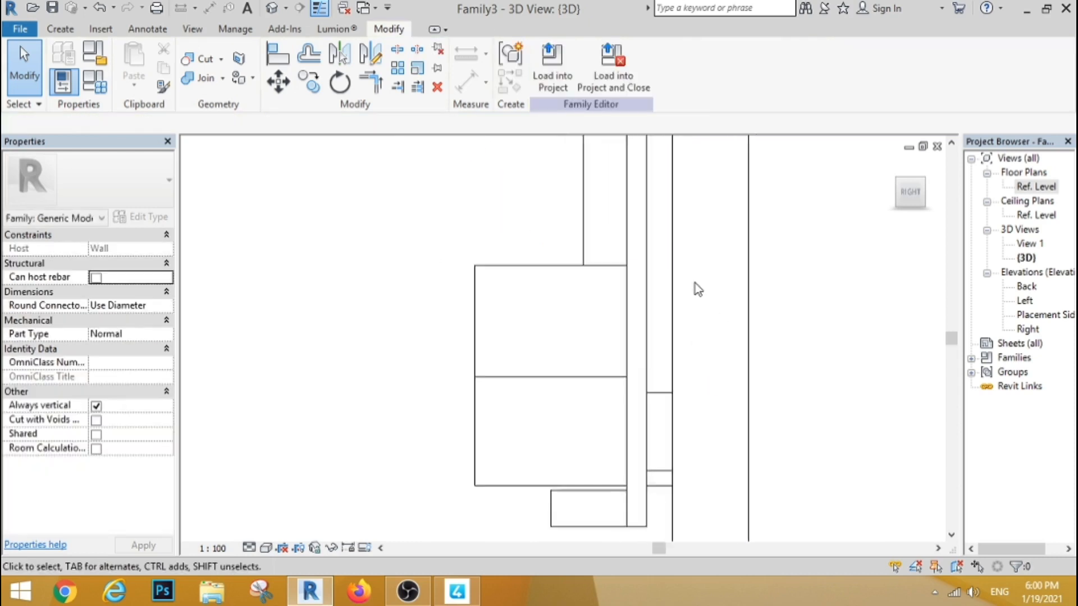
shift+middle_drag(465, 273, 725, 420)
scroll(596, 406, down, 4)
scroll(528, 328, up, 4)
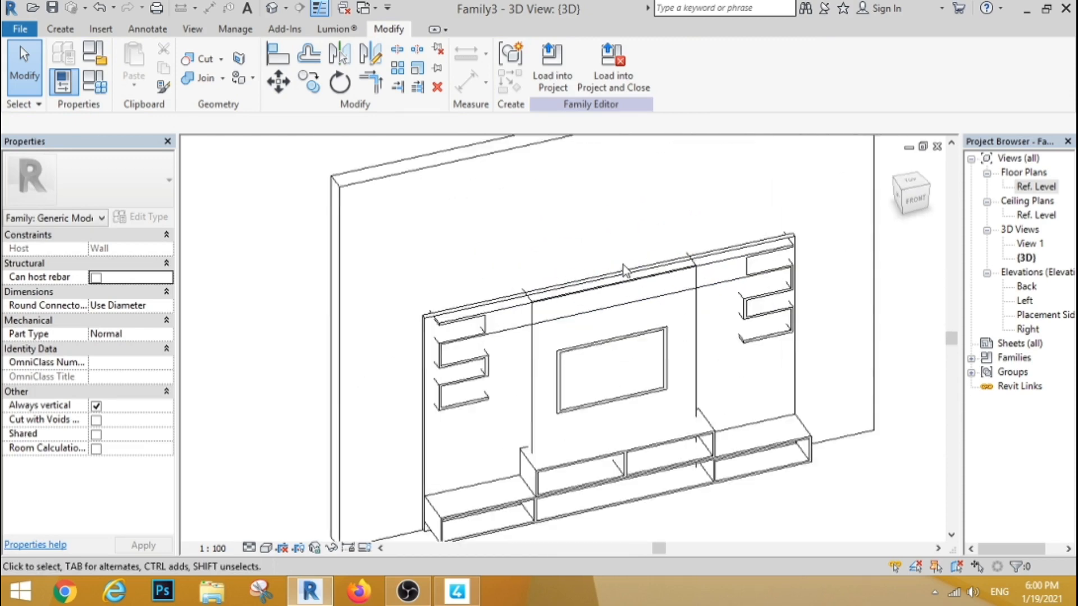
In the Ref. Level plan, stretch the header and side shelves extrusion to the front reference plane, start it at the back panel's front face, and check it in 3D.
click(437, 395)
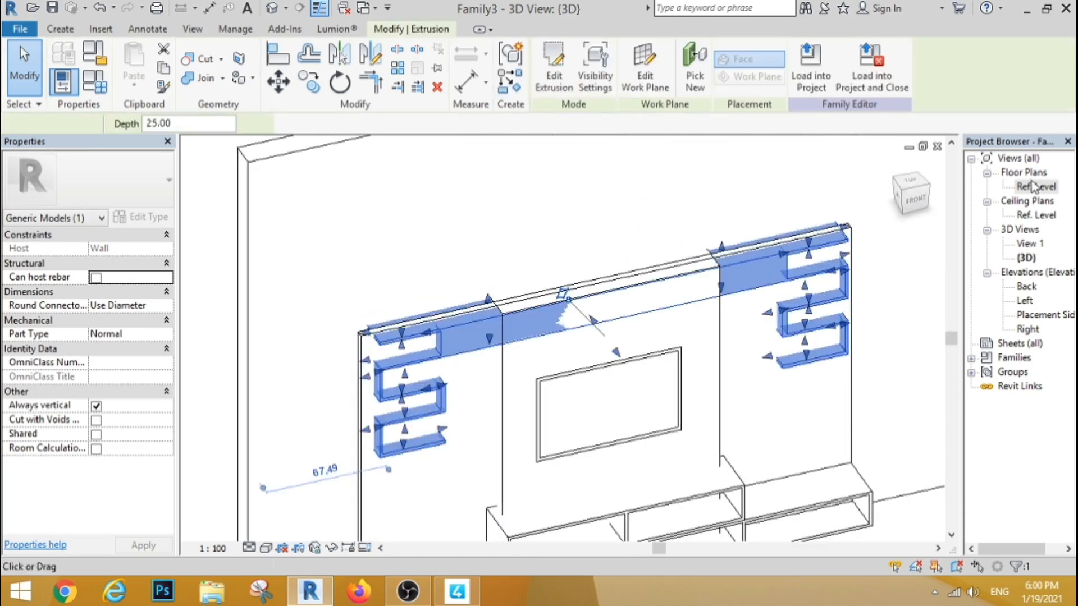
double_click(1036, 186)
scroll(588, 365, down, 3)
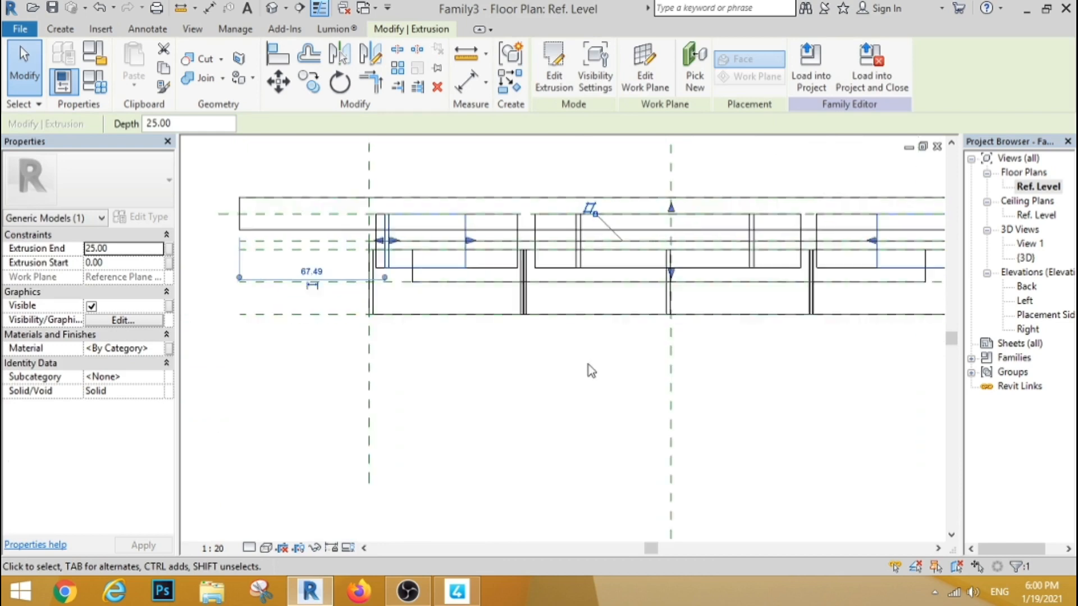
drag(681, 301, 680, 307)
drag(682, 220, 683, 232)
click(631, 388)
click(272, 8)
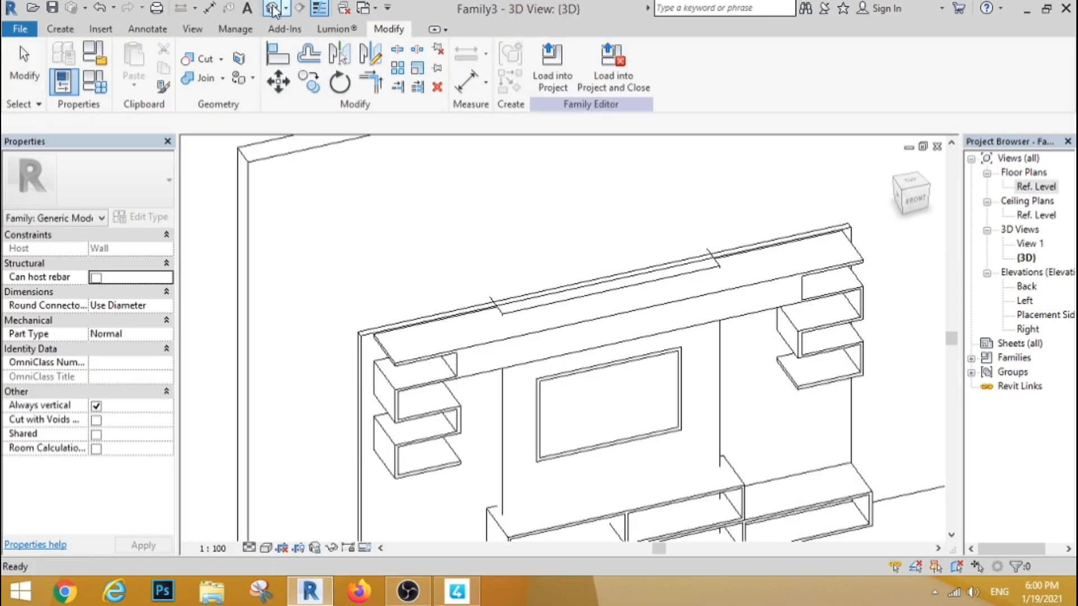
scroll(513, 267, down, 3)
scroll(516, 348, up, 4)
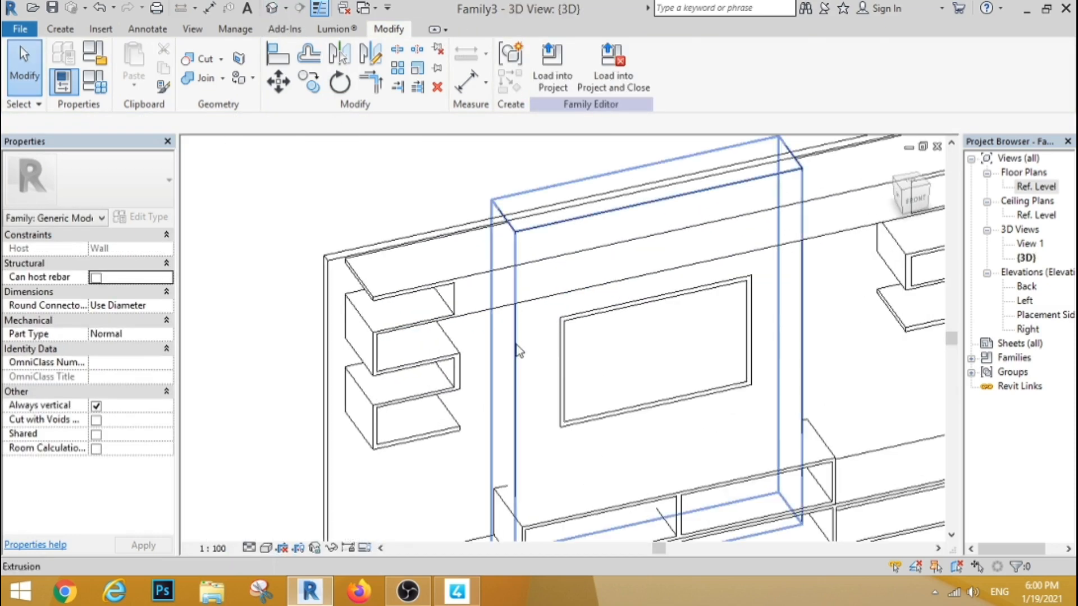
In the Ref. Level plan, thin the central panel behind the TV to a sheet on the back panel's front face and view it in 3D.
click(518, 350)
double_click(1043, 187)
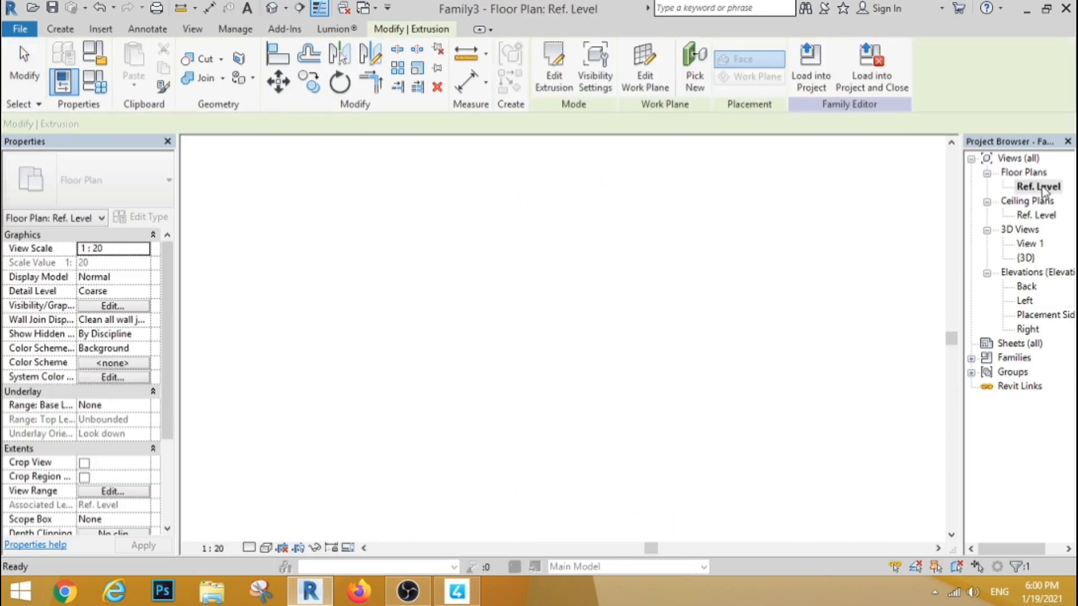
drag(674, 201, 675, 206)
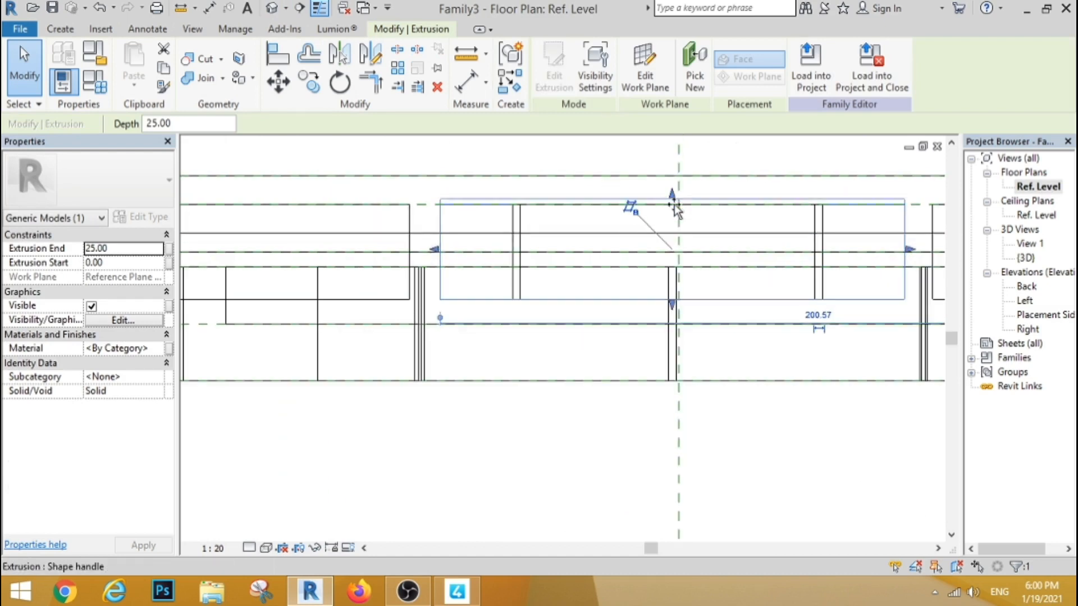
mouse_move(672, 255)
mouse_down()
mouse_move(672, 269)
mouse_move(669, 250)
mouse_move(679, 259)
mouse_up()
scroll(672, 281, up, 3)
click(455, 155)
scroll(601, 183, down, 3)
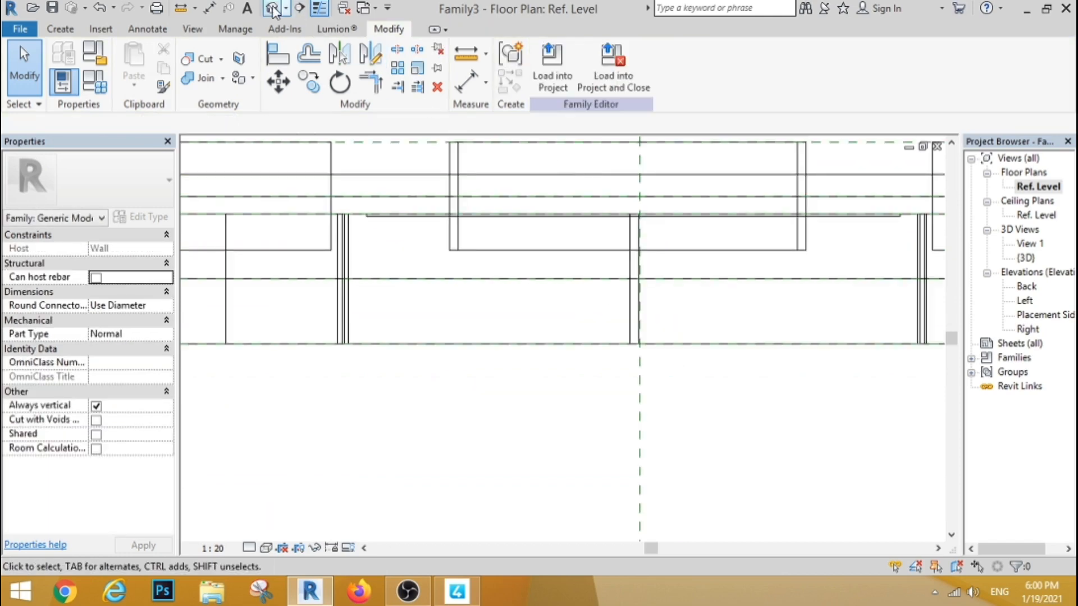
click(273, 8)
scroll(542, 217, down, 2)
scroll(537, 322, up, 3)
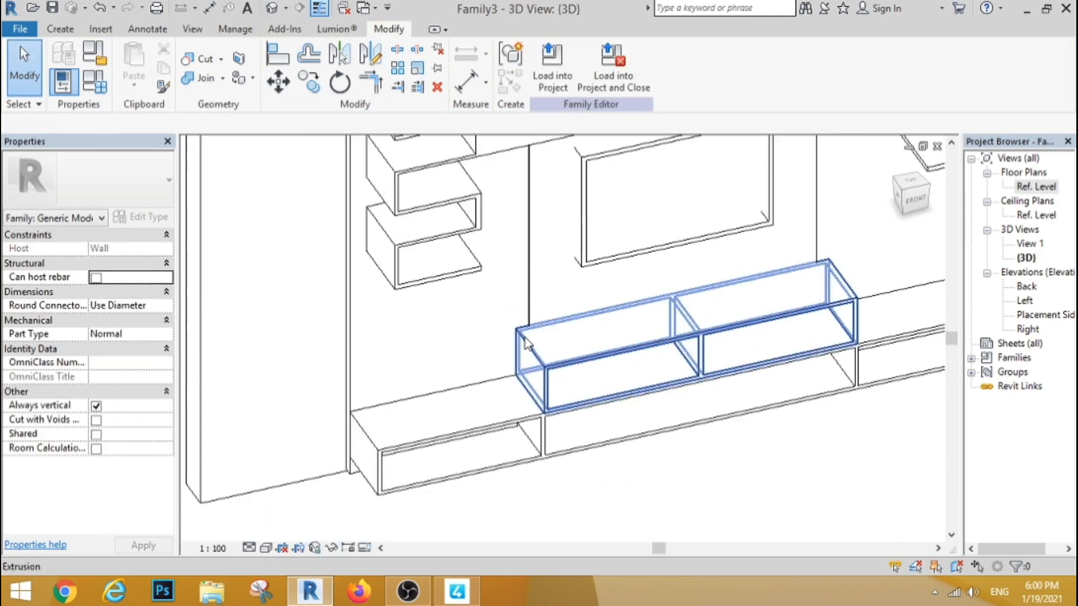
In the Ref. Level plan, start the TV frame at the central panel's front face, reduce it to a thin depth, and check it in 3D.
scroll(587, 270, down, 3)
click(596, 256)
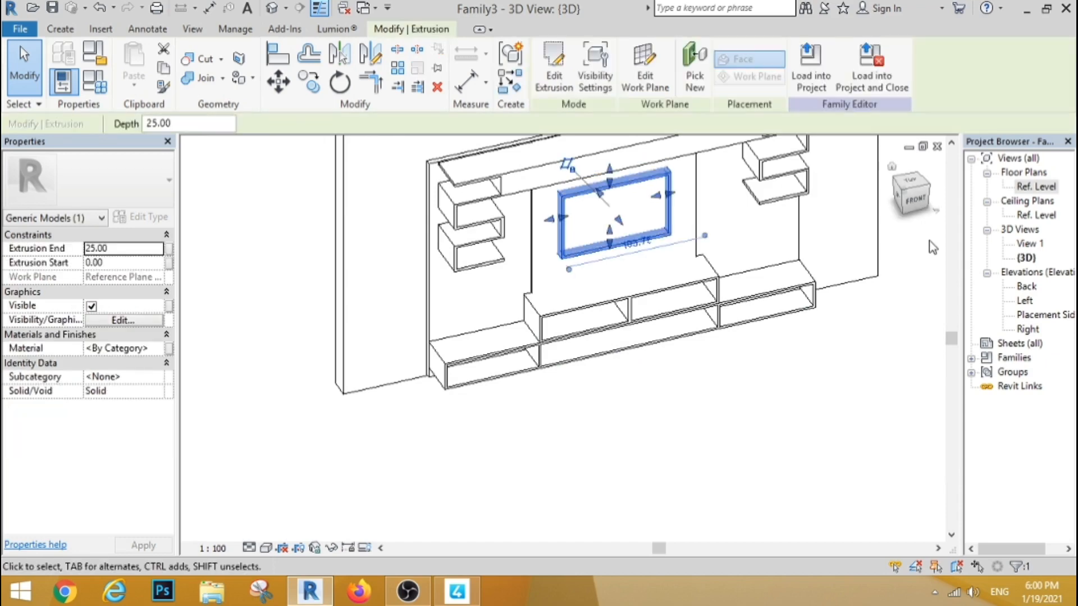
double_click(1040, 191)
scroll(603, 197, up, 2)
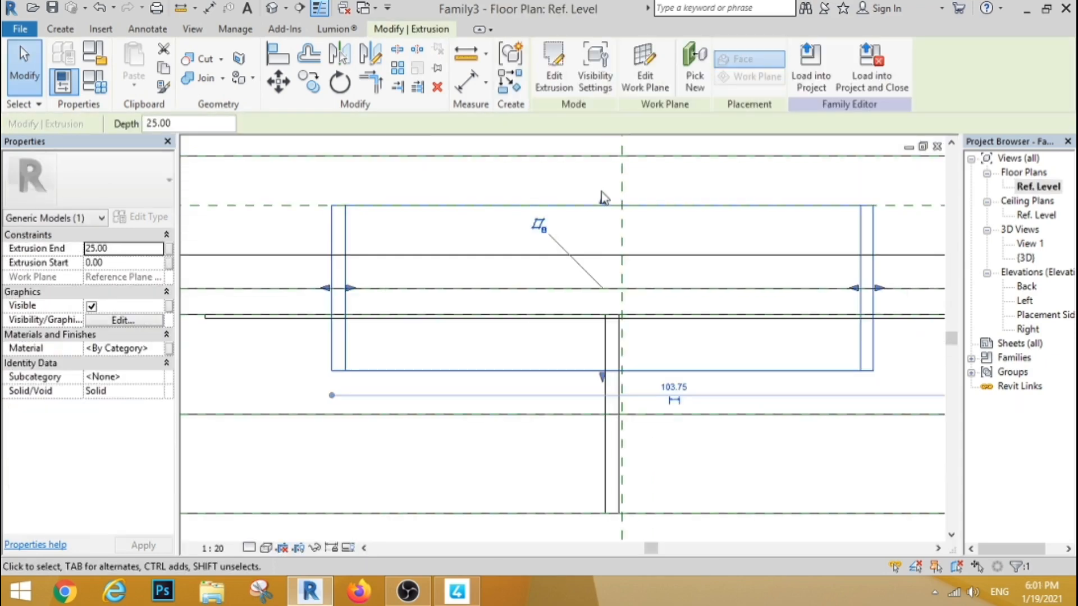
drag(604, 198, 597, 319)
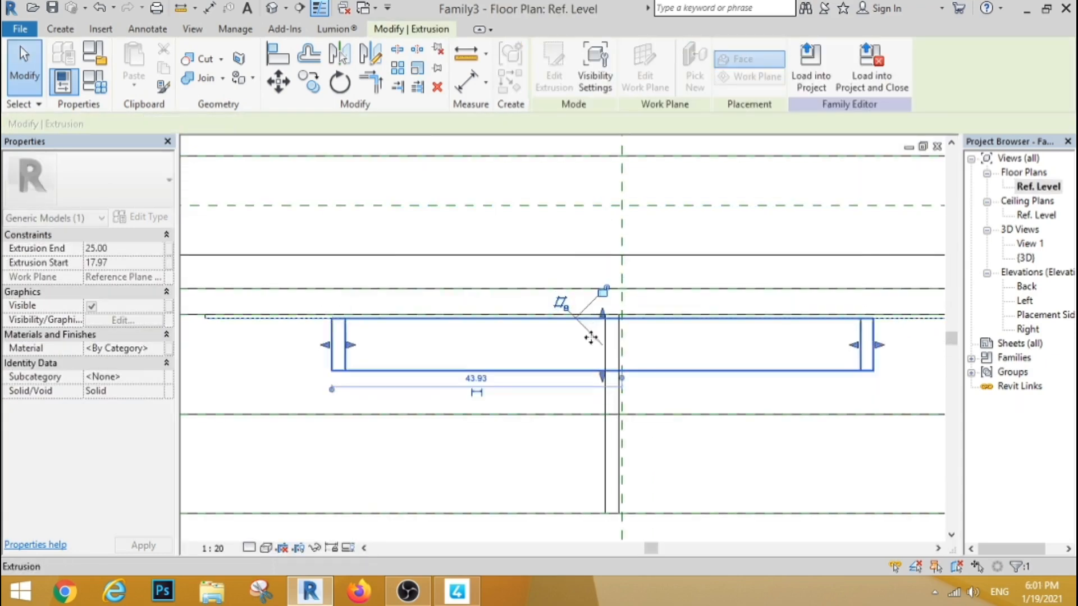
drag(601, 372, 599, 325)
click(521, 365)
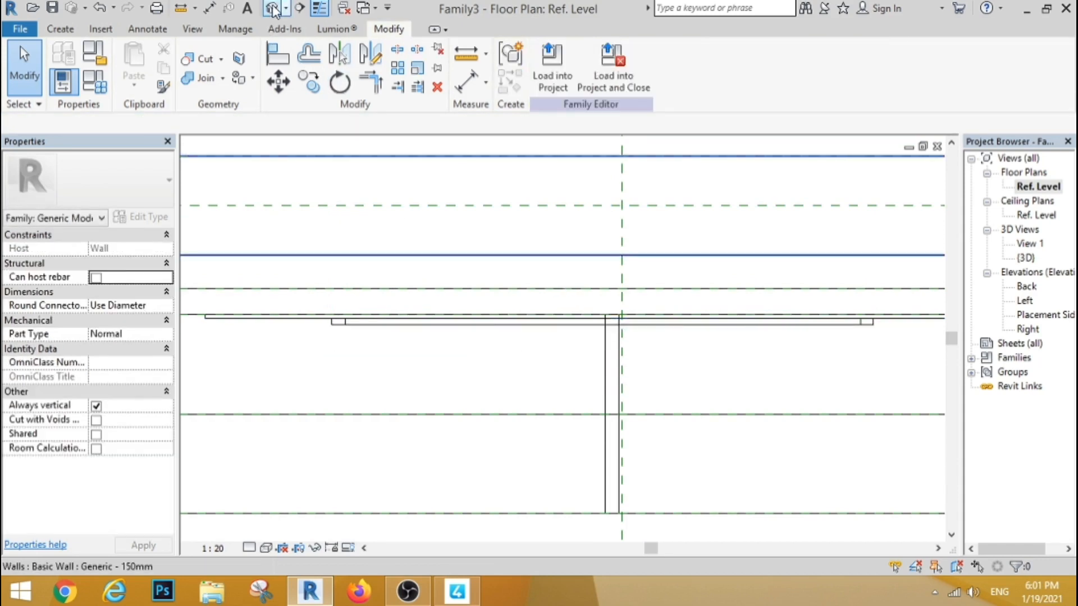
click(272, 8)
scroll(683, 244, up, 3)
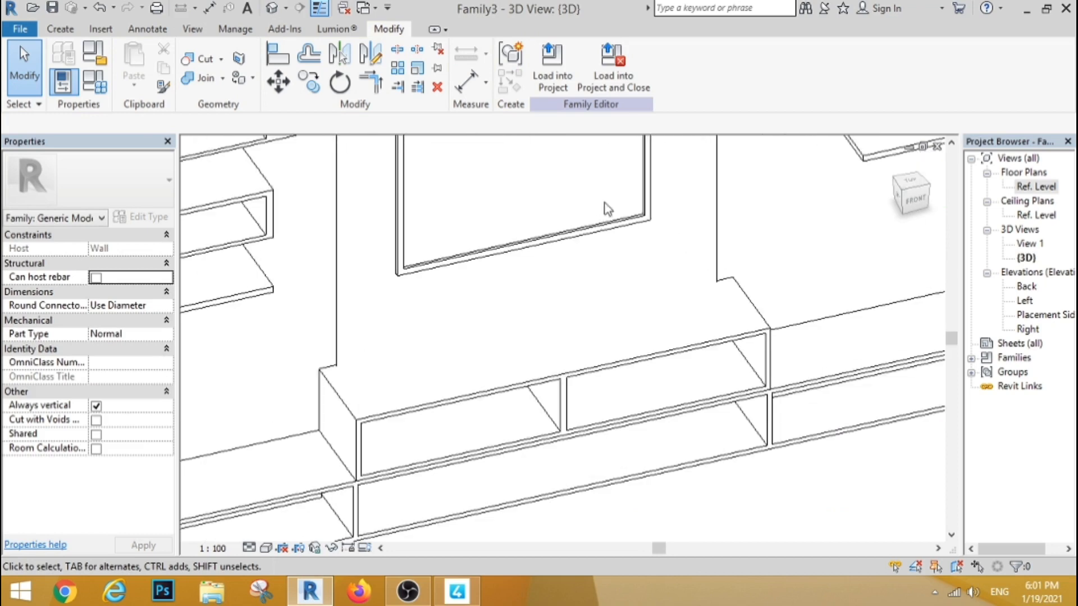
scroll(598, 202, down, 2)
scroll(824, 348, down, 2)
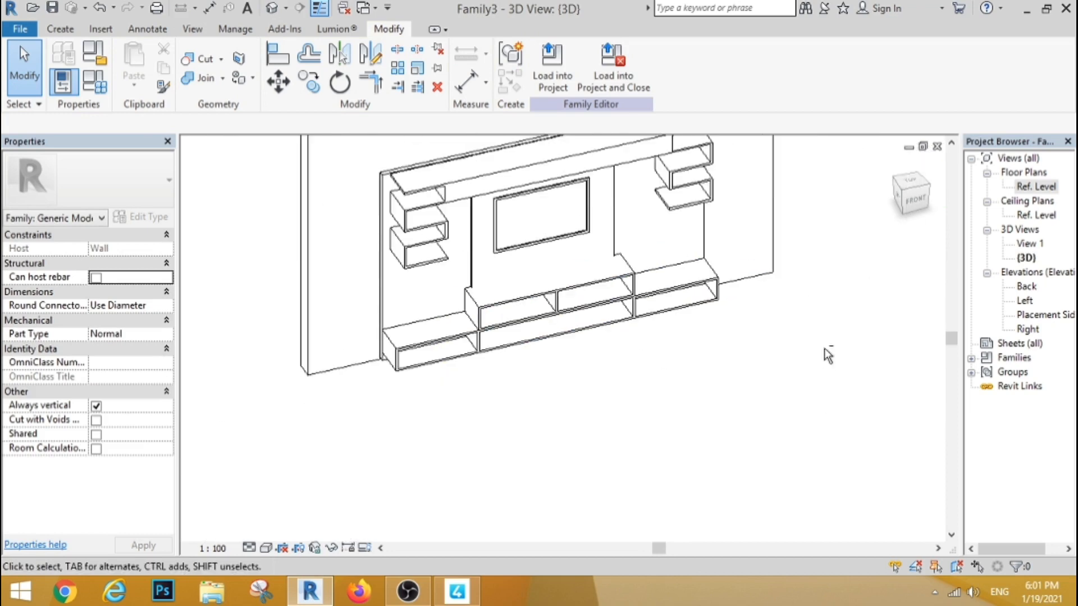
From the right side in 3D, pull the upper cabinet frame's rear face forward to the central panel's front and return to a front view.
shift+middle_drag(824, 348, 567, 292)
scroll(567, 292, up, 4)
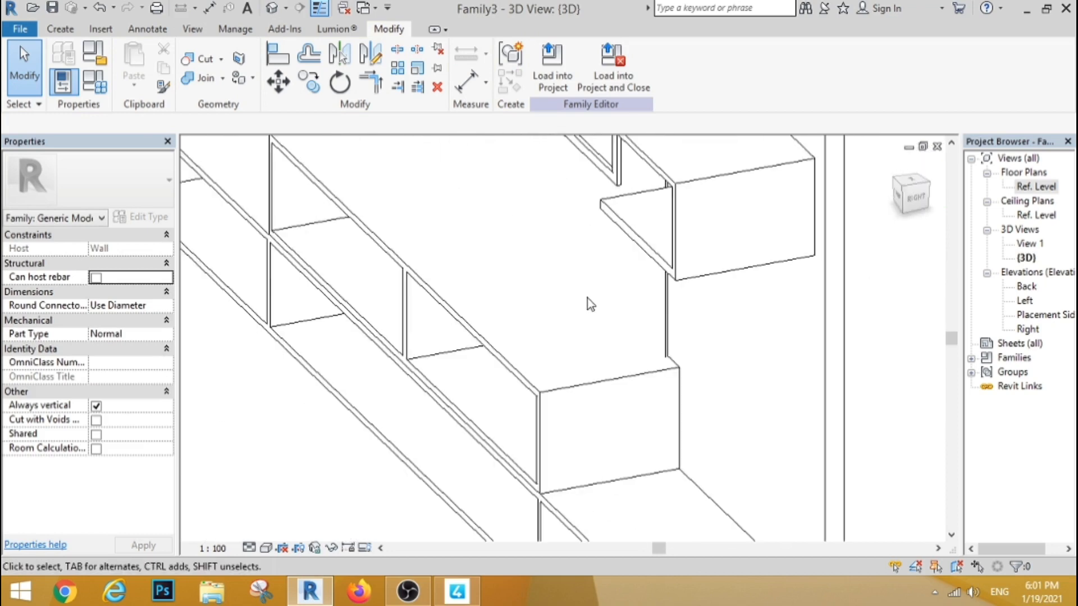
click(648, 377)
click(912, 200)
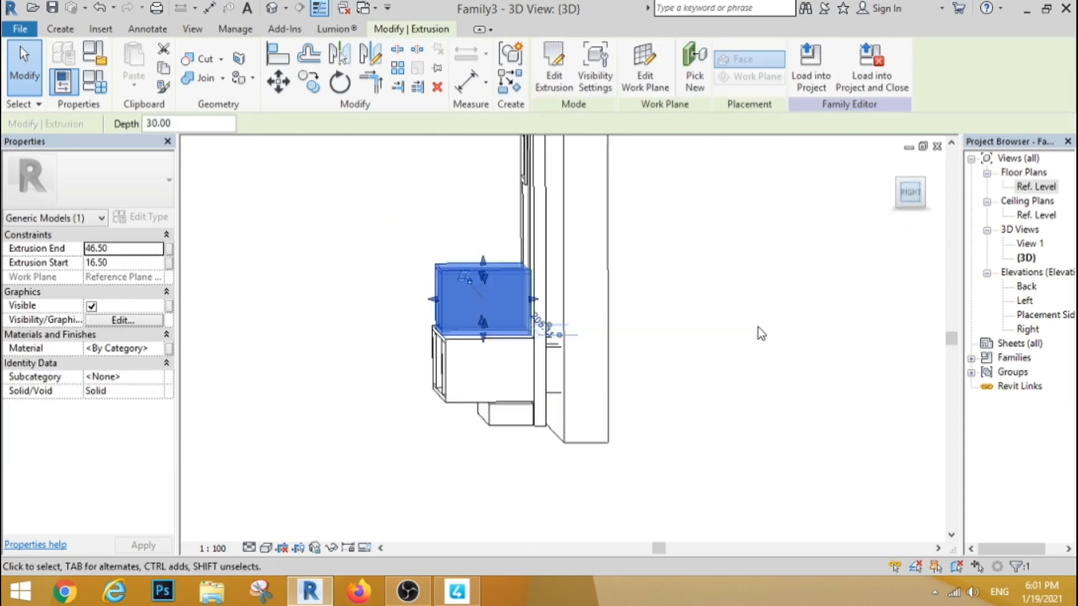
scroll(613, 342, up, 4)
drag(621, 368, 614, 371)
click(743, 356)
scroll(500, 274, down, 3)
shift+middle_drag(365, 312, 580, 353)
scroll(591, 287, down, 7)
scroll(485, 376, up, 2)
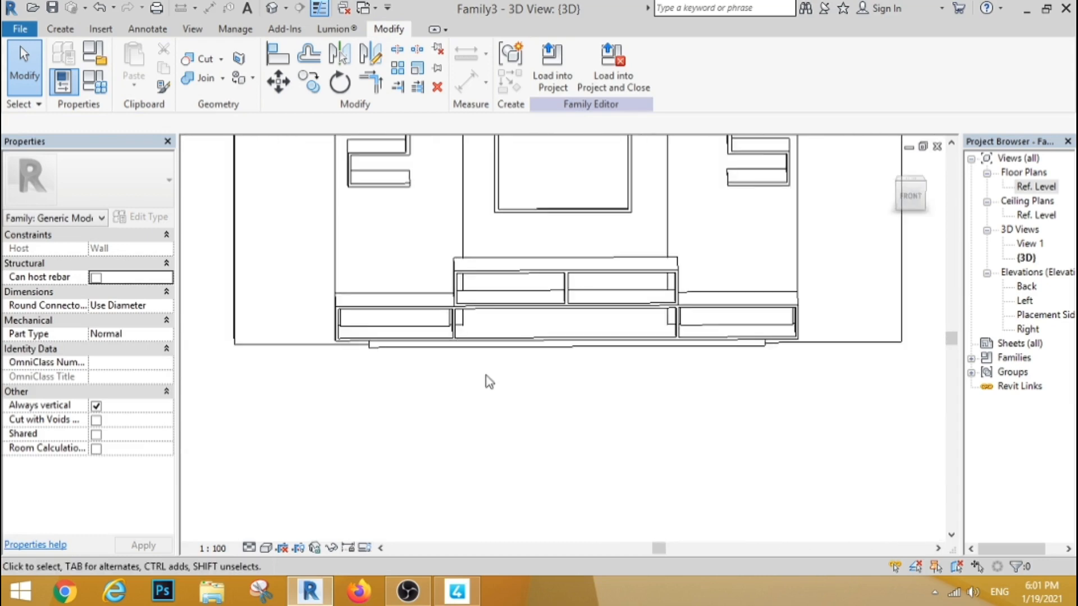
Pick the lower drawer fronts in the Back elevation, extend them to 46.50 in plan, start them at the back panel's front face, and show them in 3D.
double_click(1027, 286)
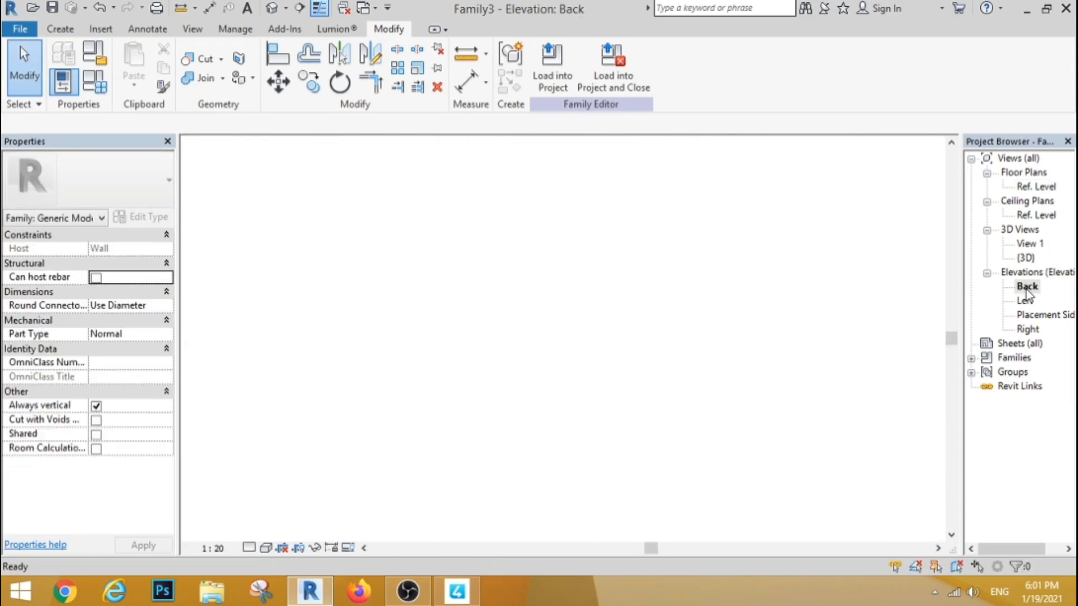
click(553, 289)
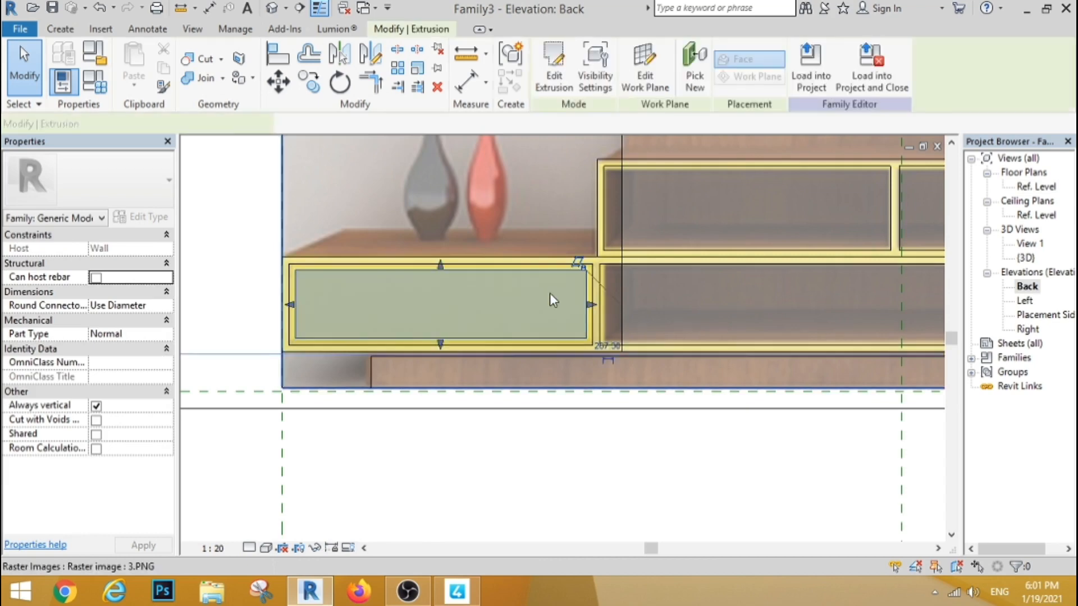
scroll(551, 291, down, 3)
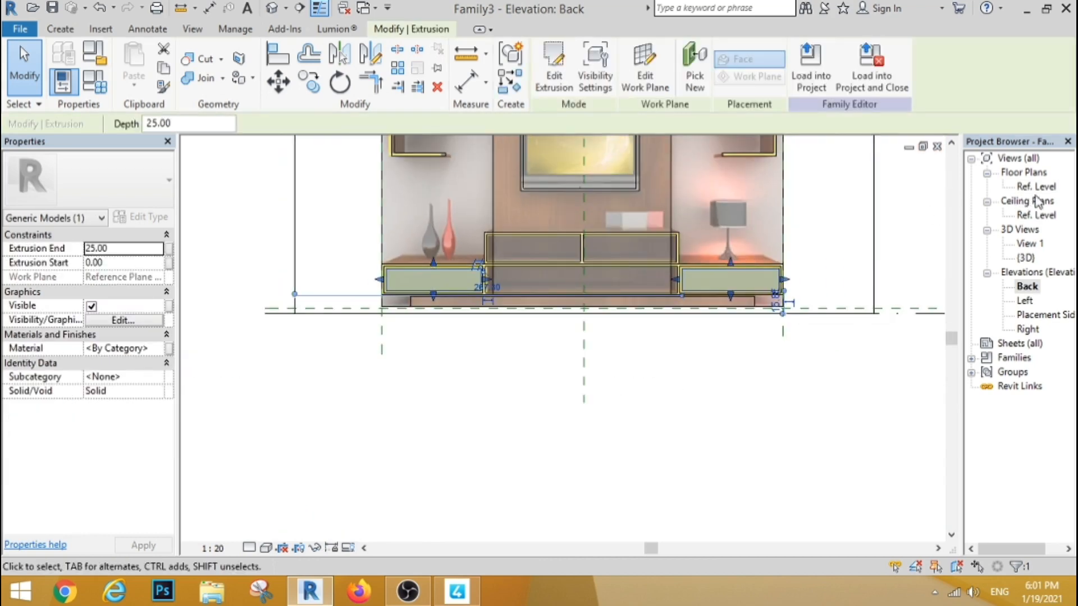
double_click(1035, 187)
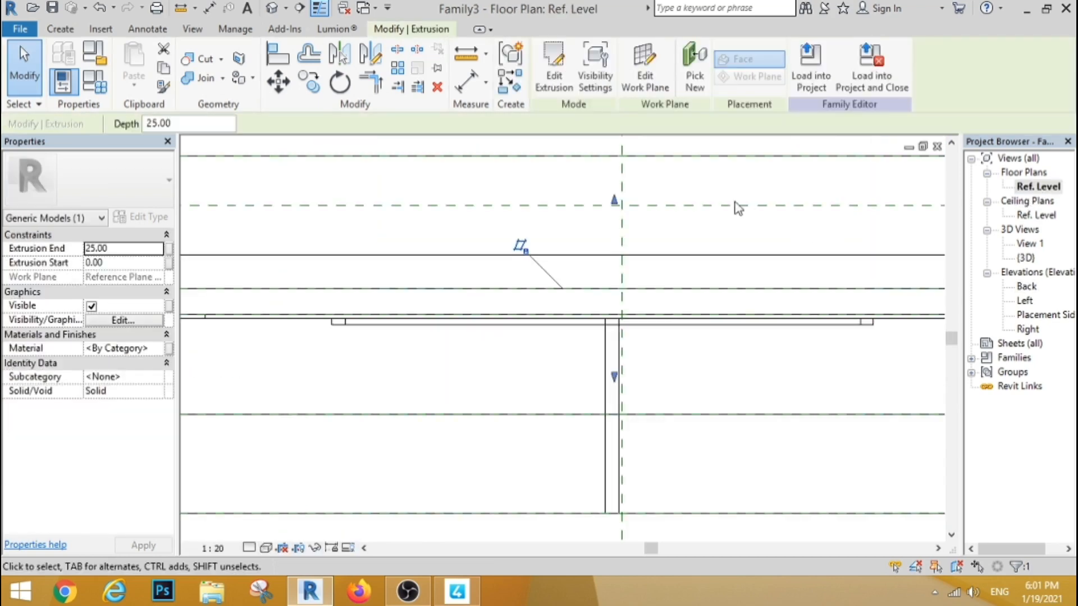
scroll(665, 311, up, 2)
drag(665, 306, 666, 380)
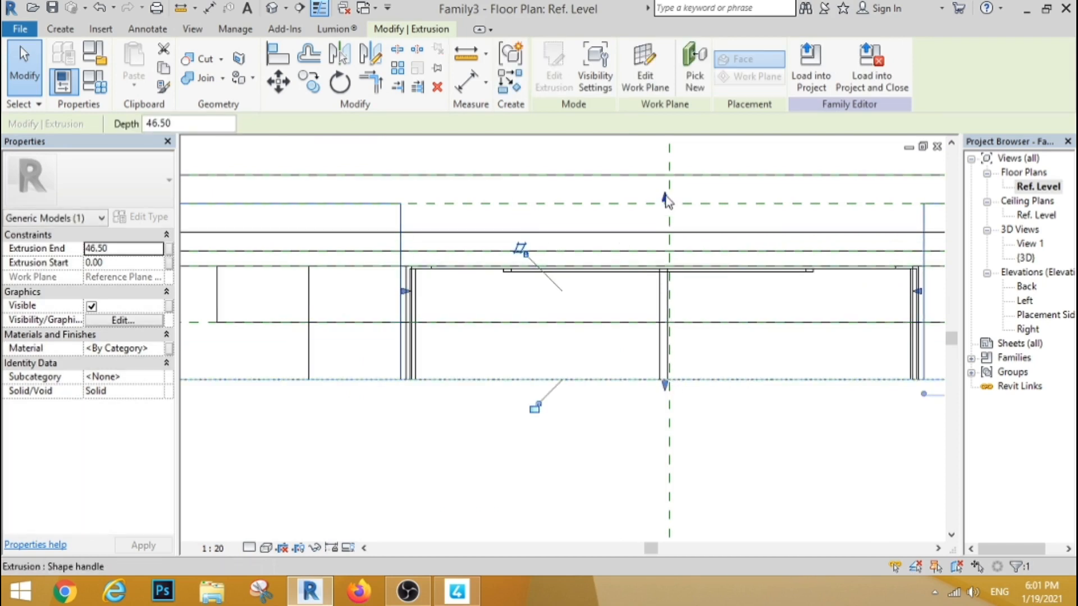
drag(666, 200, 666, 269)
click(424, 242)
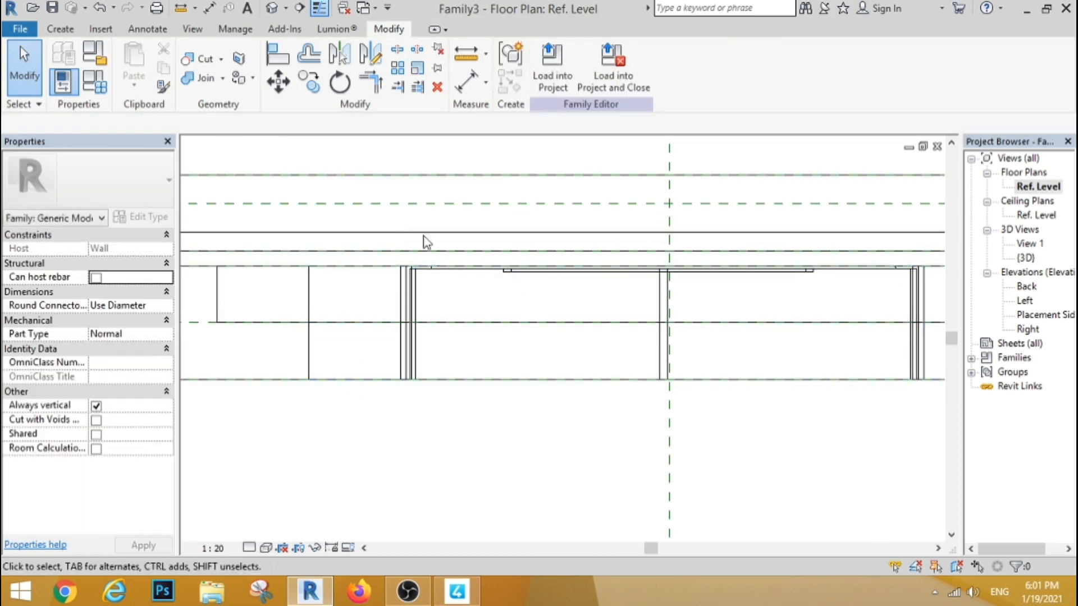
click(274, 9)
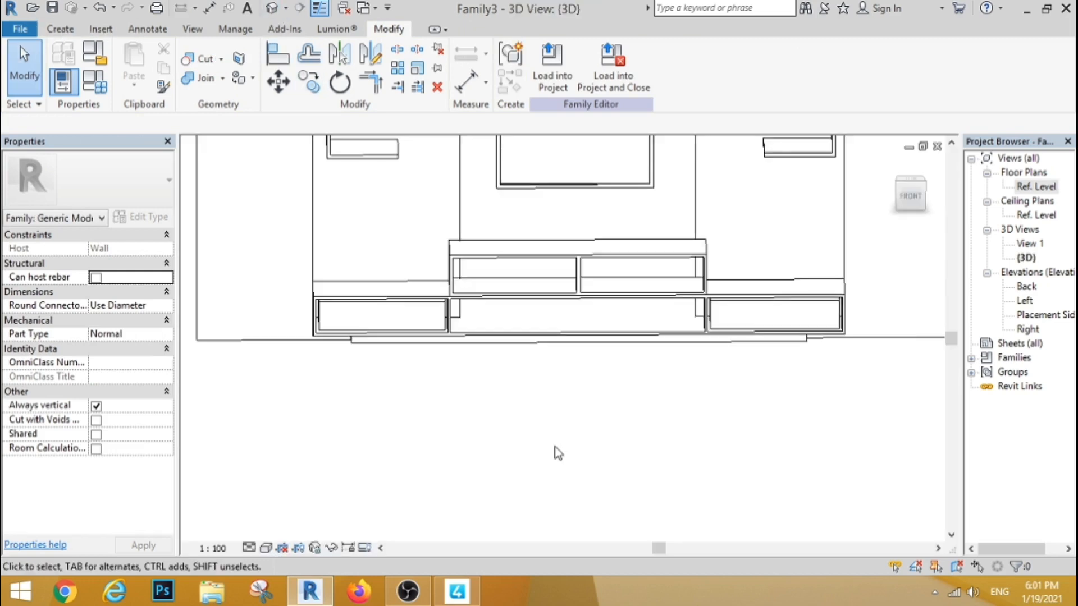
scroll(410, 294, up, 3)
scroll(364, 314, down, 2)
Display the 3D view with filled surfaces and examine the TV unit from the front and the side.
click(266, 547)
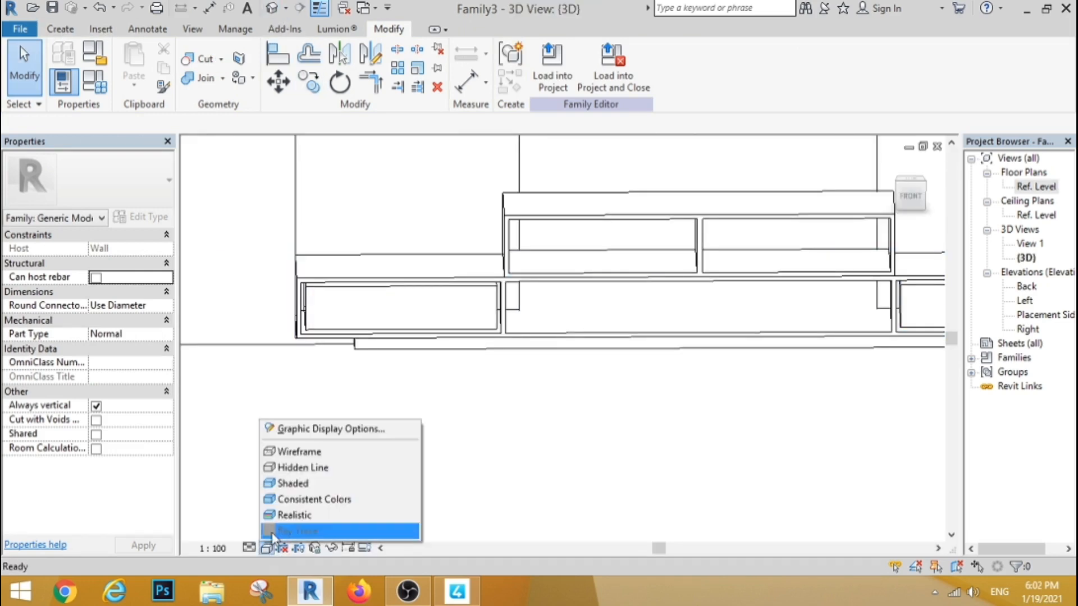
click(271, 531)
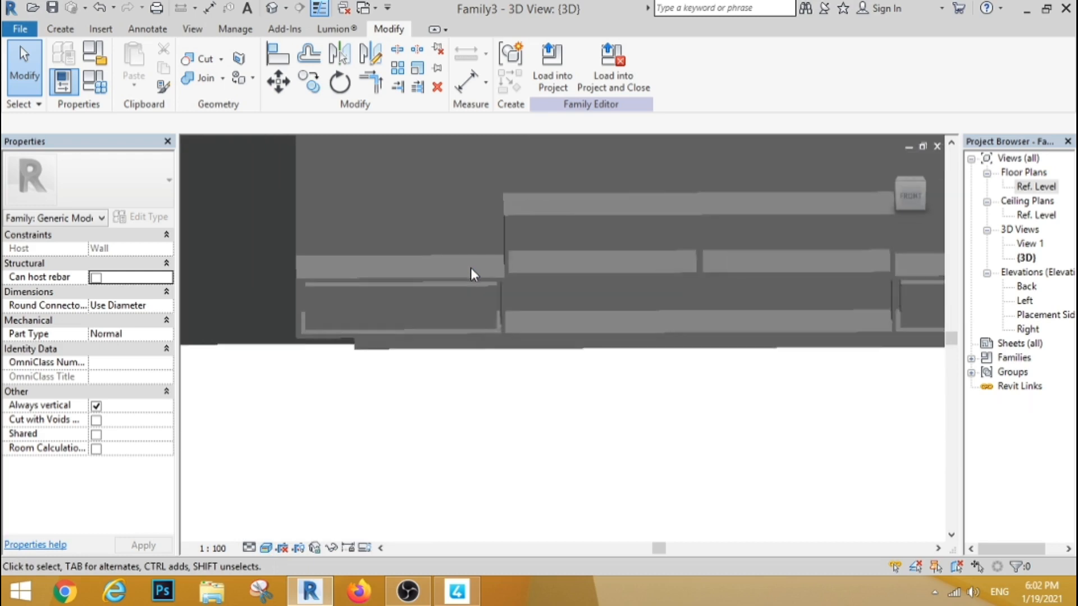
scroll(470, 268, down, 5)
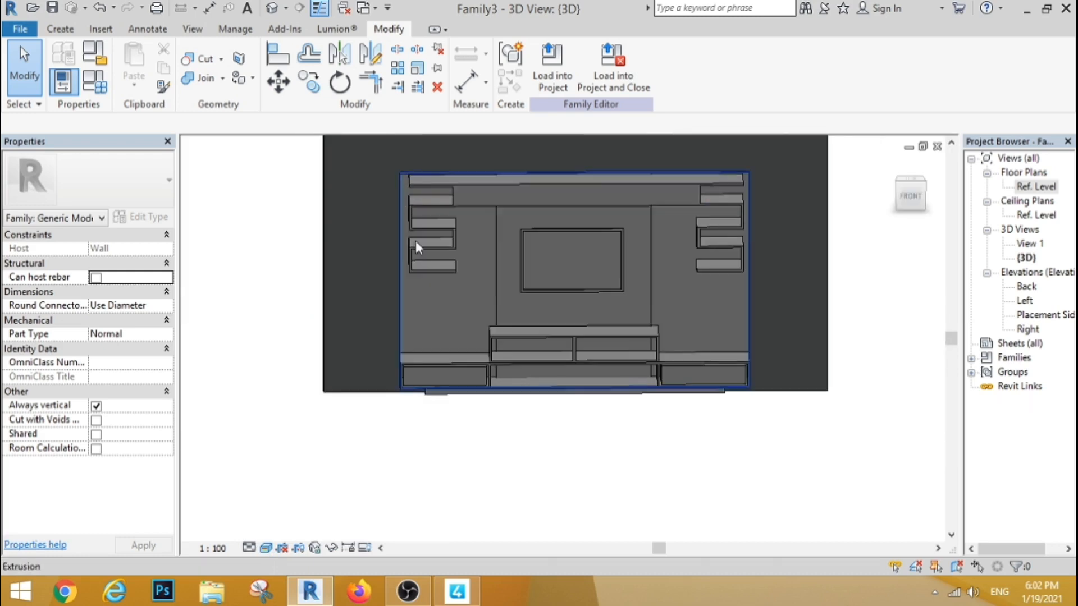
scroll(508, 306, up, 2)
scroll(505, 219, down, 1)
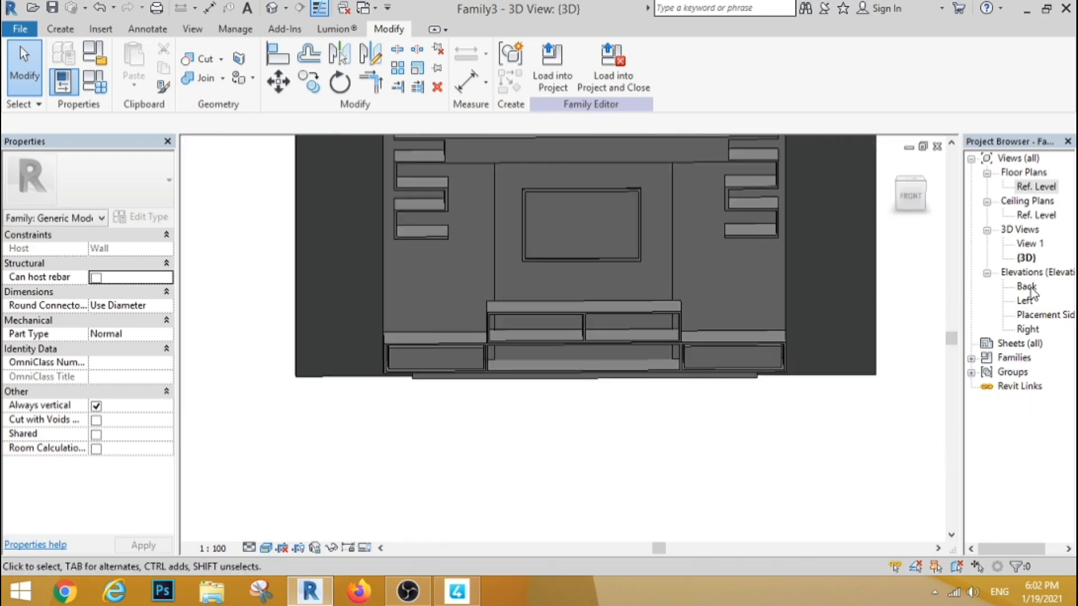
scroll(876, 421, down, 1)
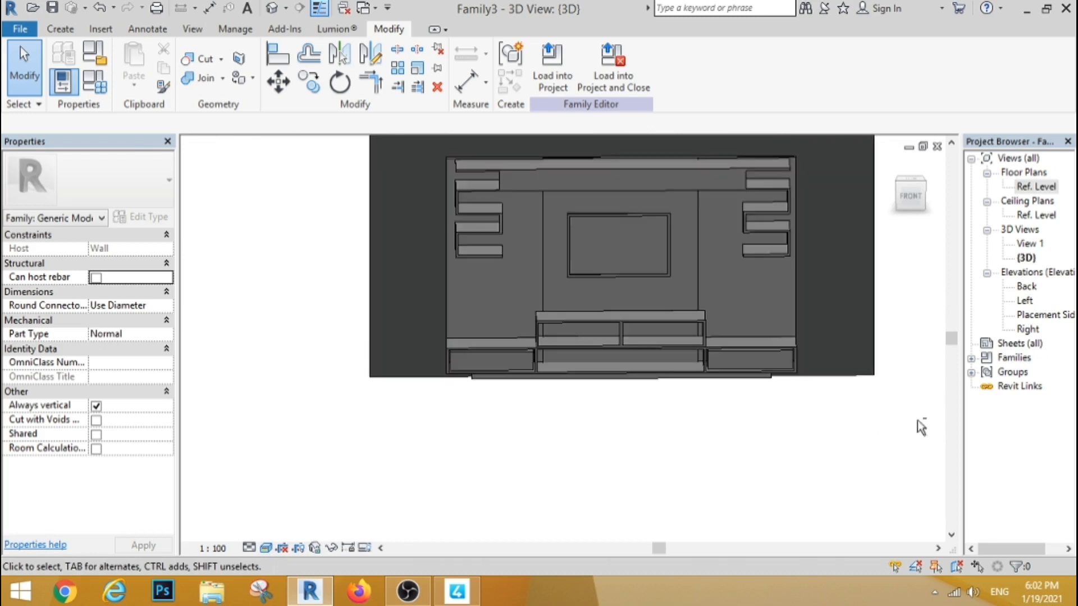
shift+middle_drag(917, 421, 707, 414)
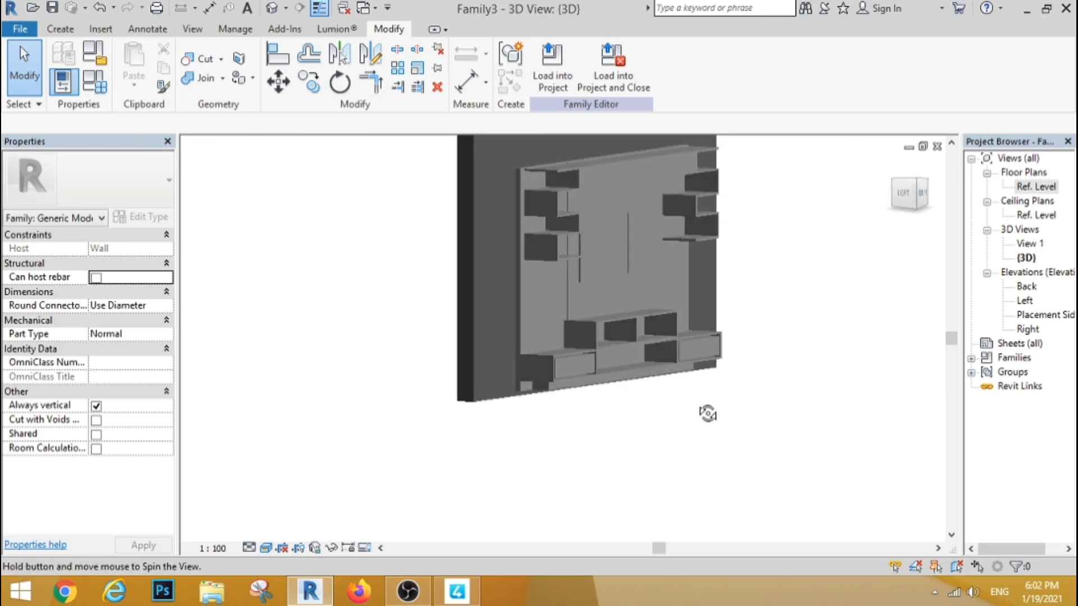
In the Back elevation, assign the Ash wood material from the Autodesk library to the base plinth below the drawers.
double_click(1023, 288)
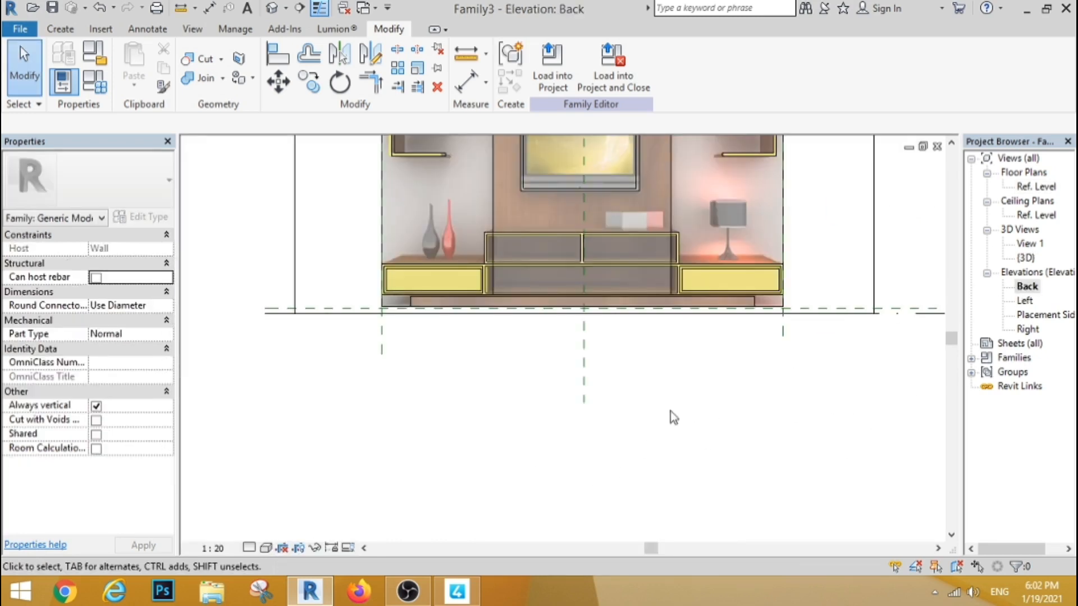
scroll(696, 305, down, 1)
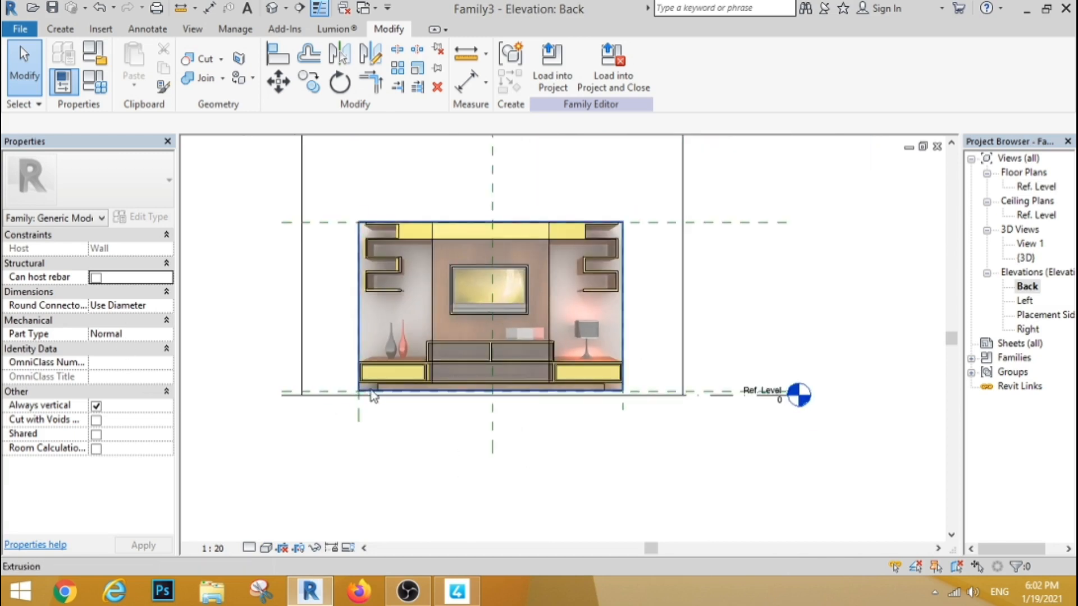
scroll(379, 391, up, 5)
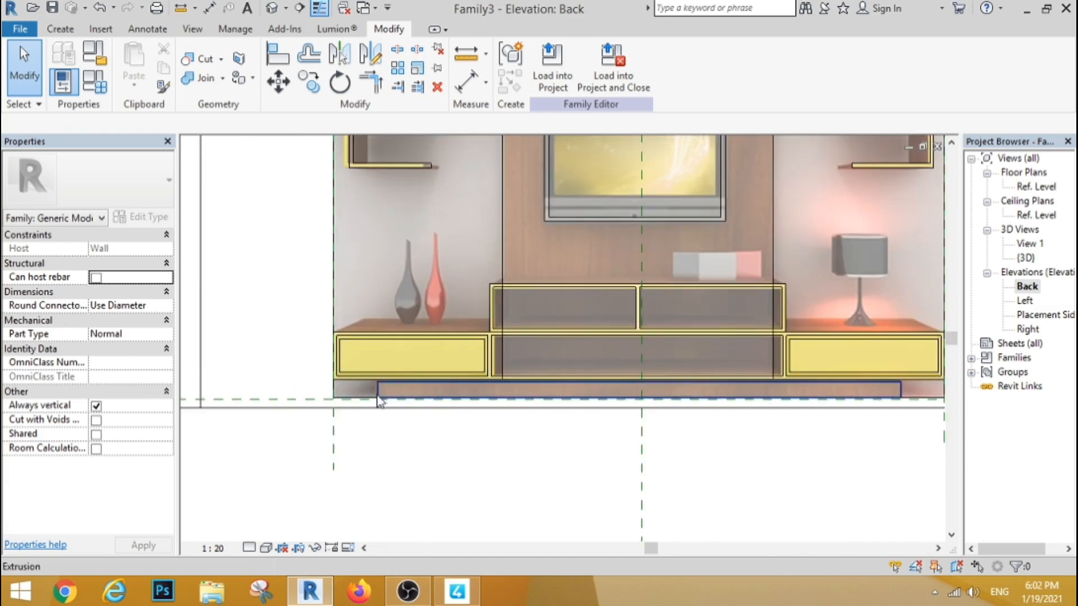
click(366, 397)
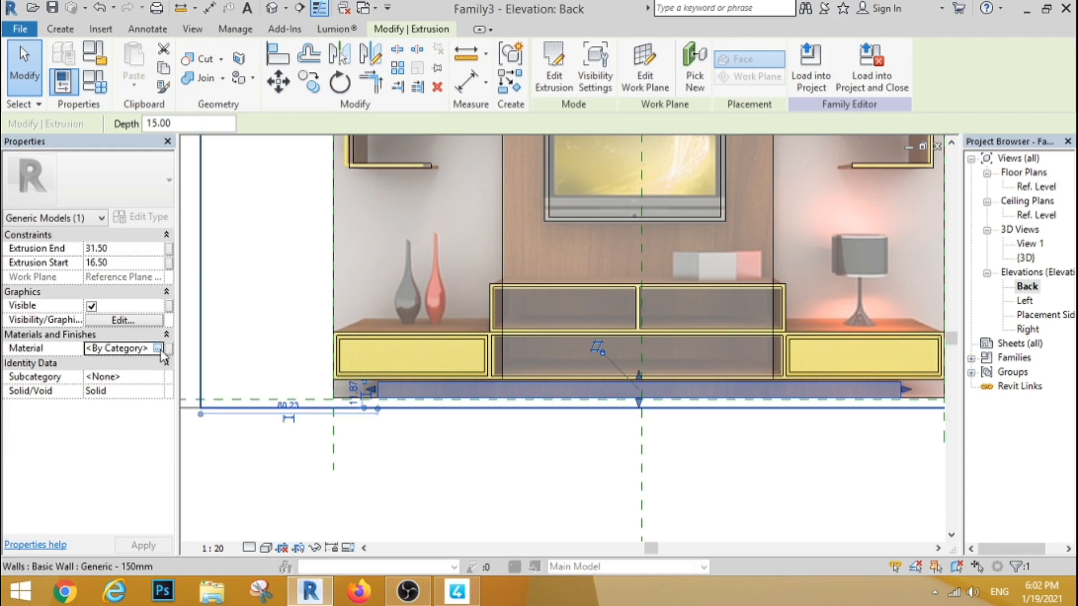
click(158, 348)
click(204, 322)
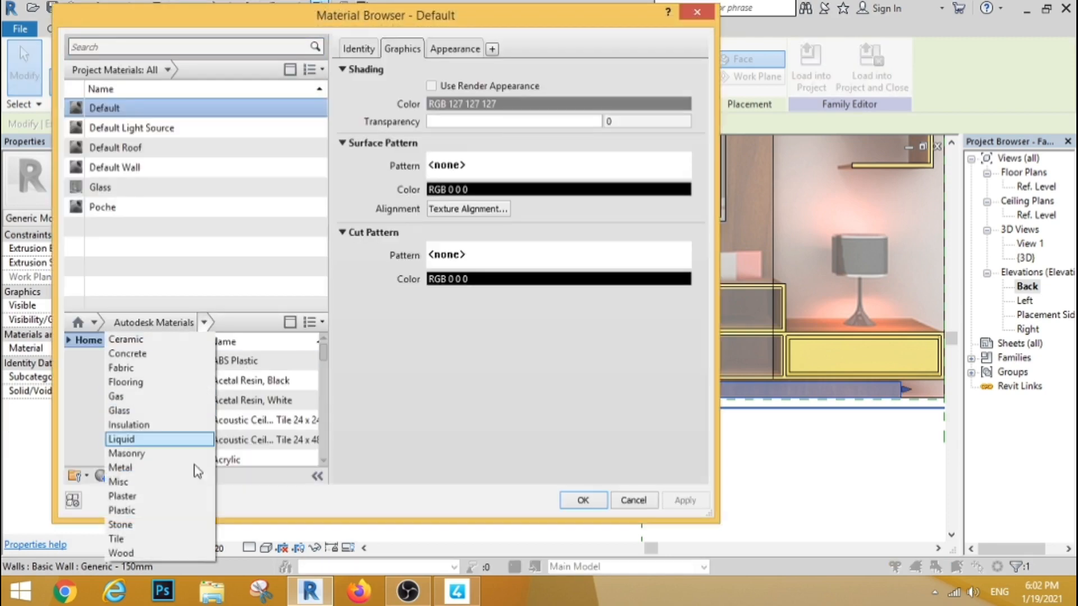
click(140, 555)
click(295, 361)
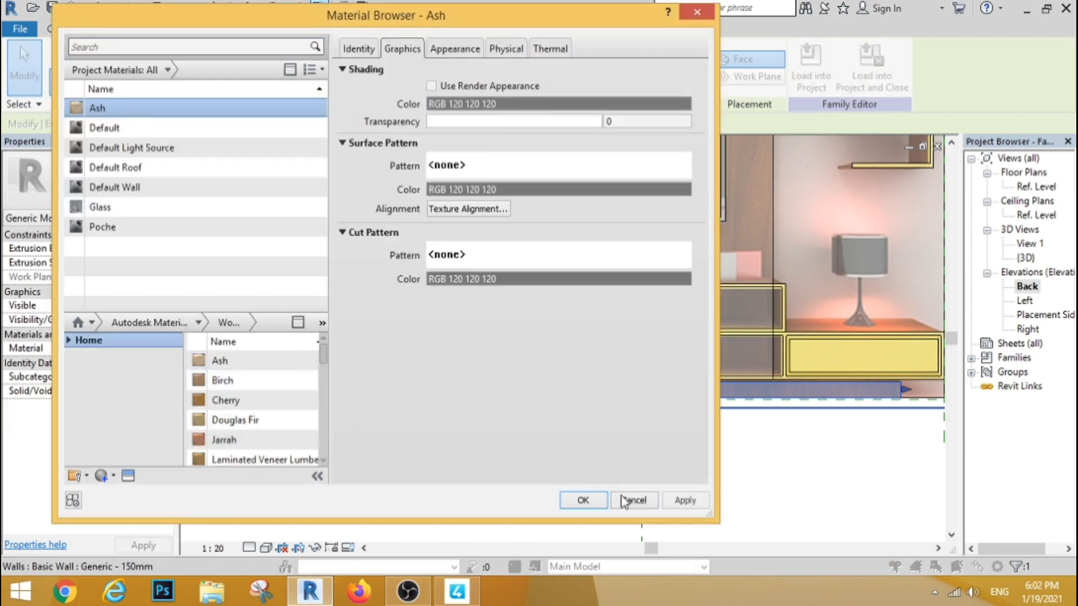
click(579, 500)
click(721, 490)
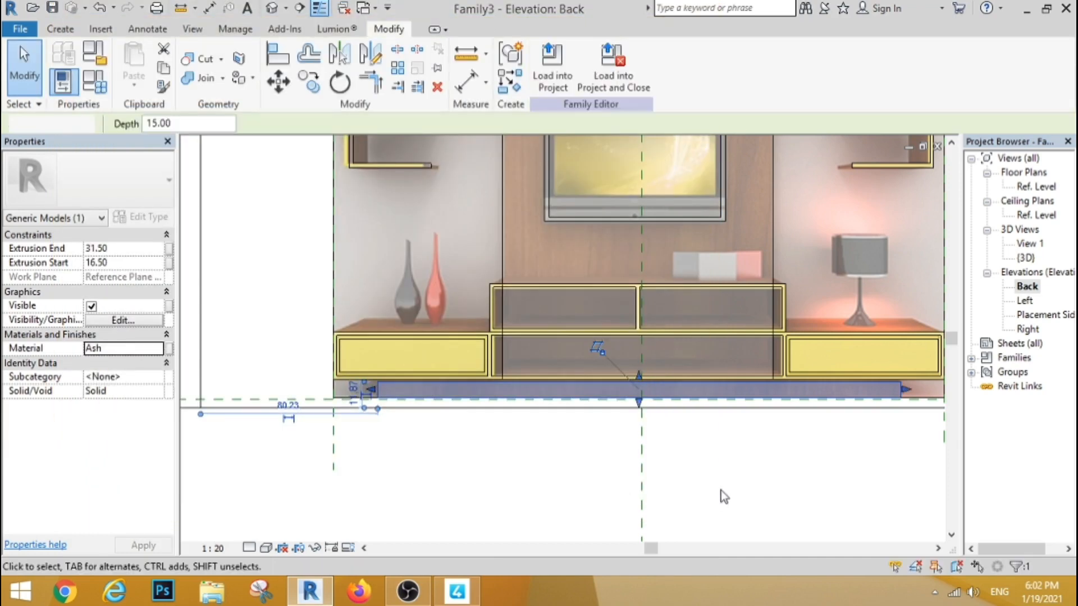
Assign the Ash material to the central panel behind the TV.
click(499, 241)
click(124, 349)
click(164, 348)
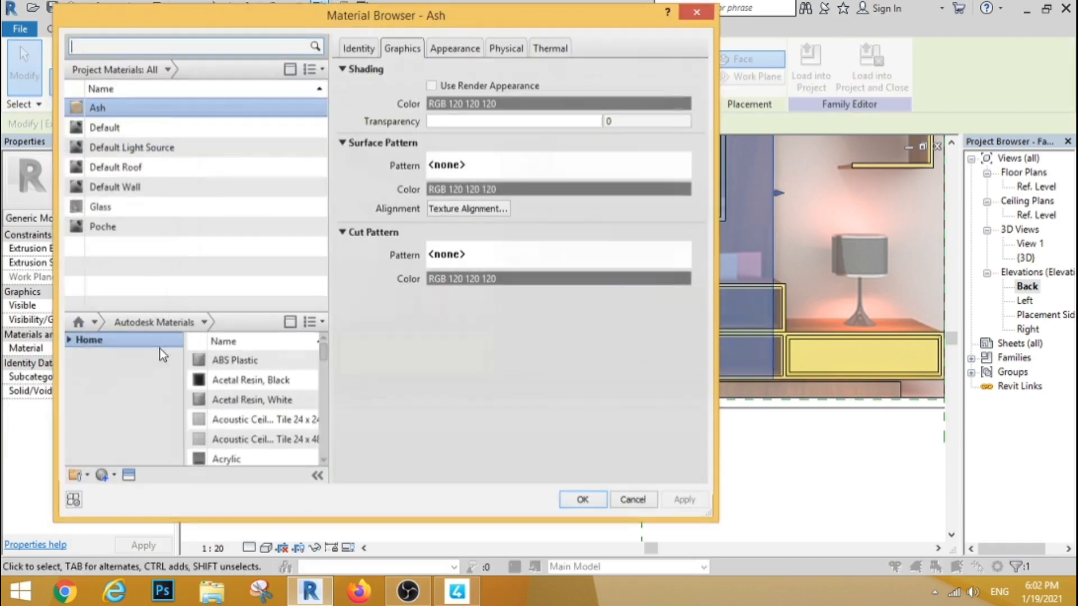
click(572, 501)
click(385, 493)
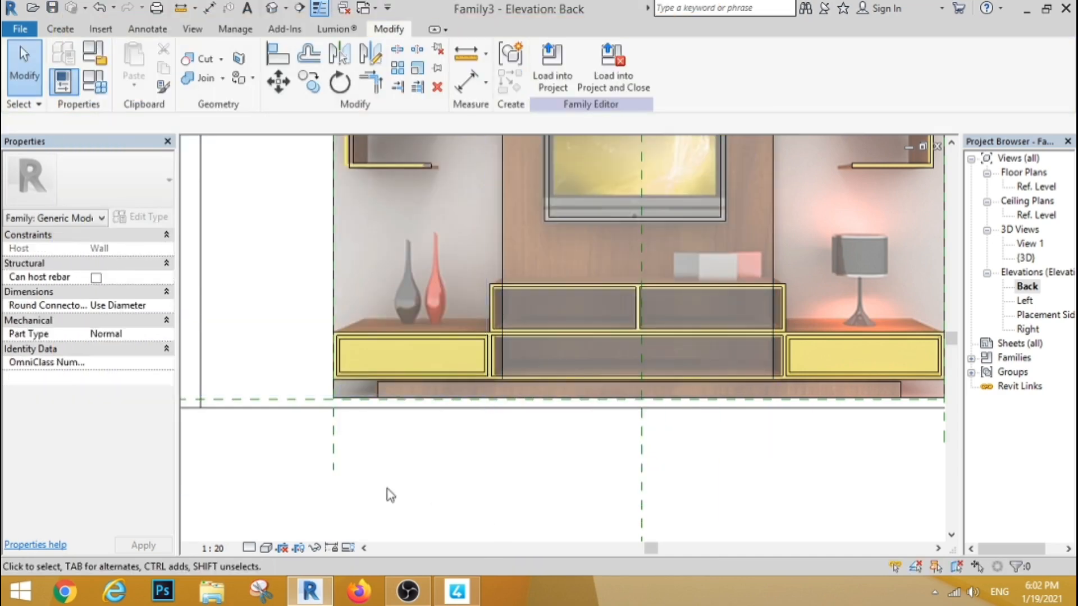
Assign the Plastic, Opaque Black material from the Autodesk plastics to the TV frame.
scroll(365, 489, down, 3)
scroll(365, 488, up, 3)
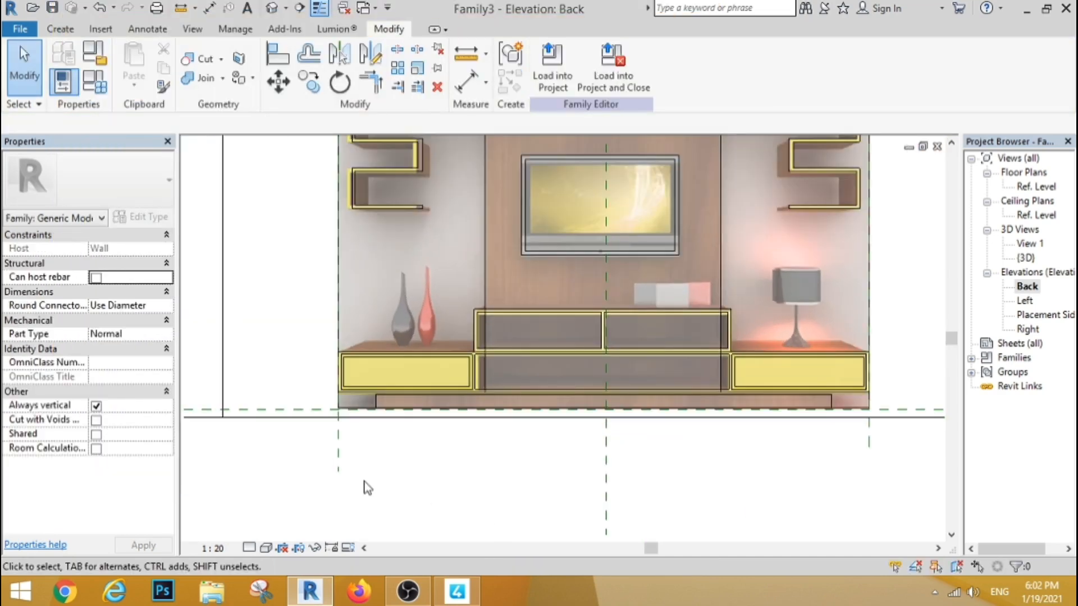
click(534, 254)
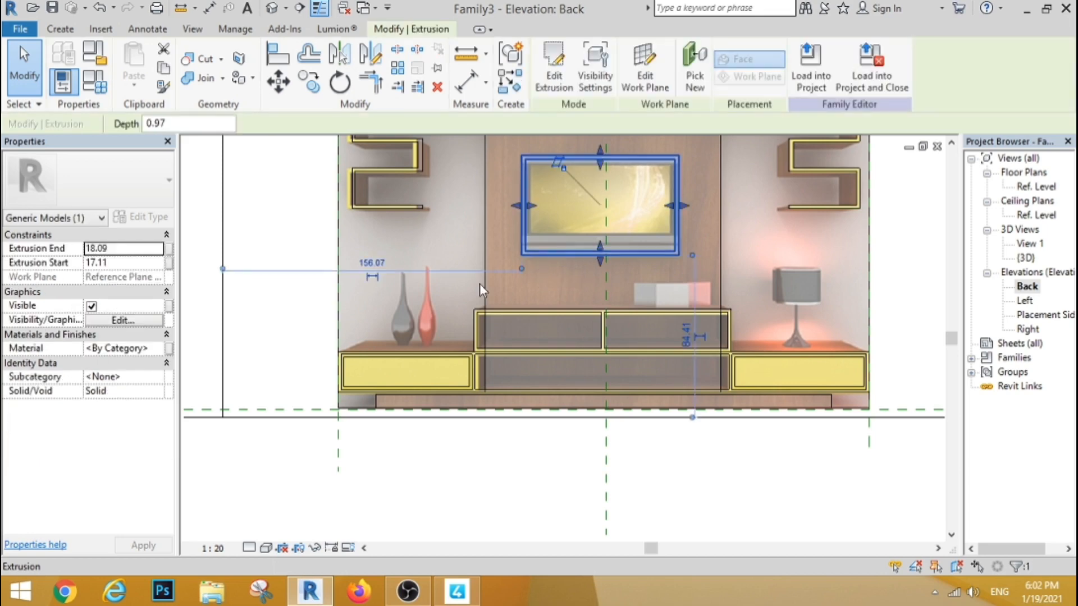
click(158, 348)
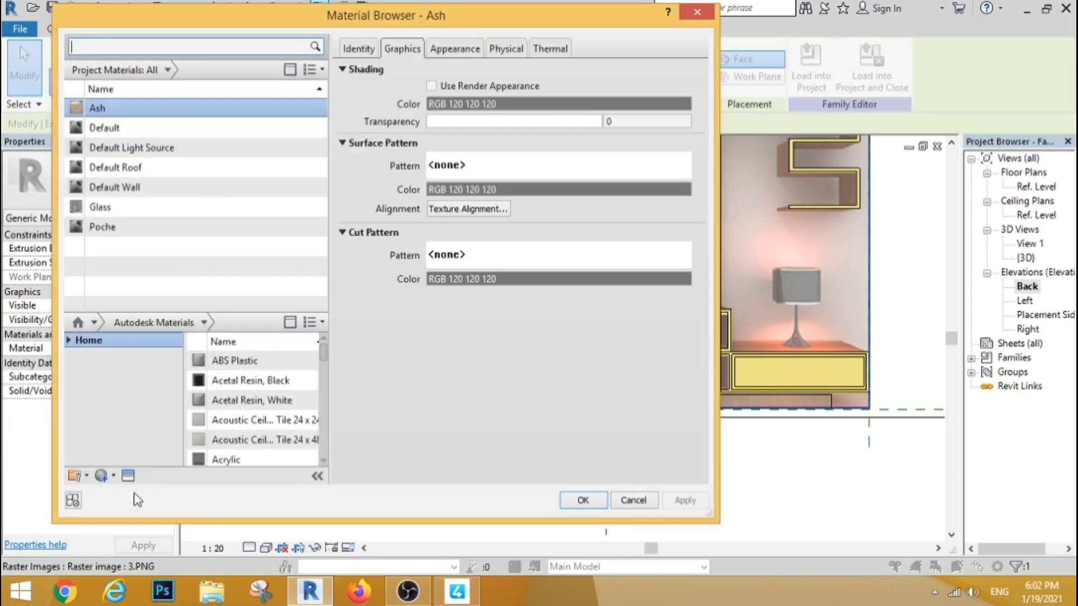
click(203, 323)
click(121, 510)
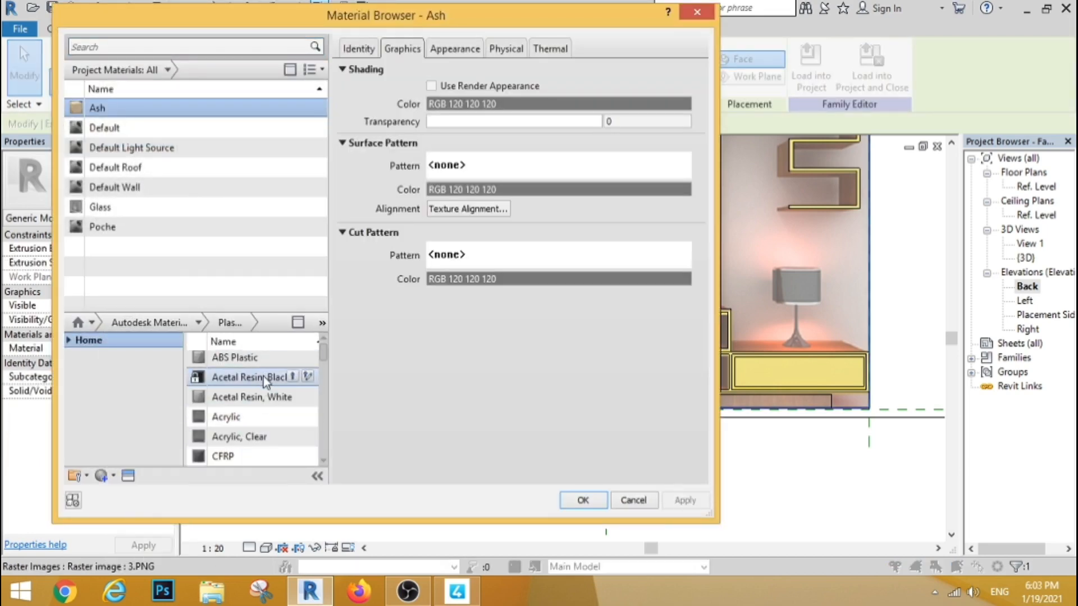
drag(321, 359, 321, 395)
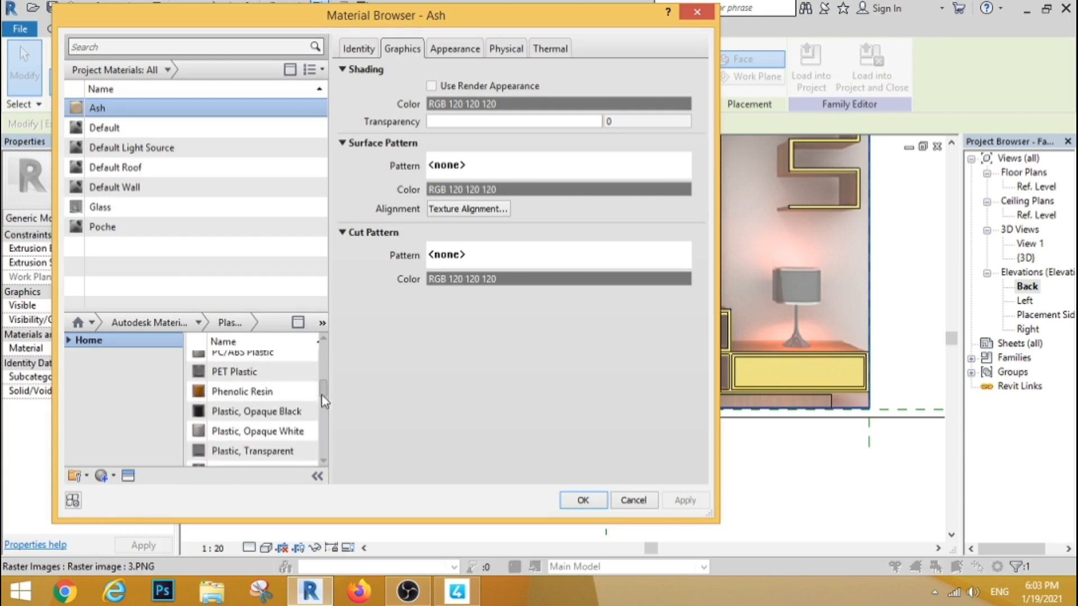
click(291, 411)
click(584, 500)
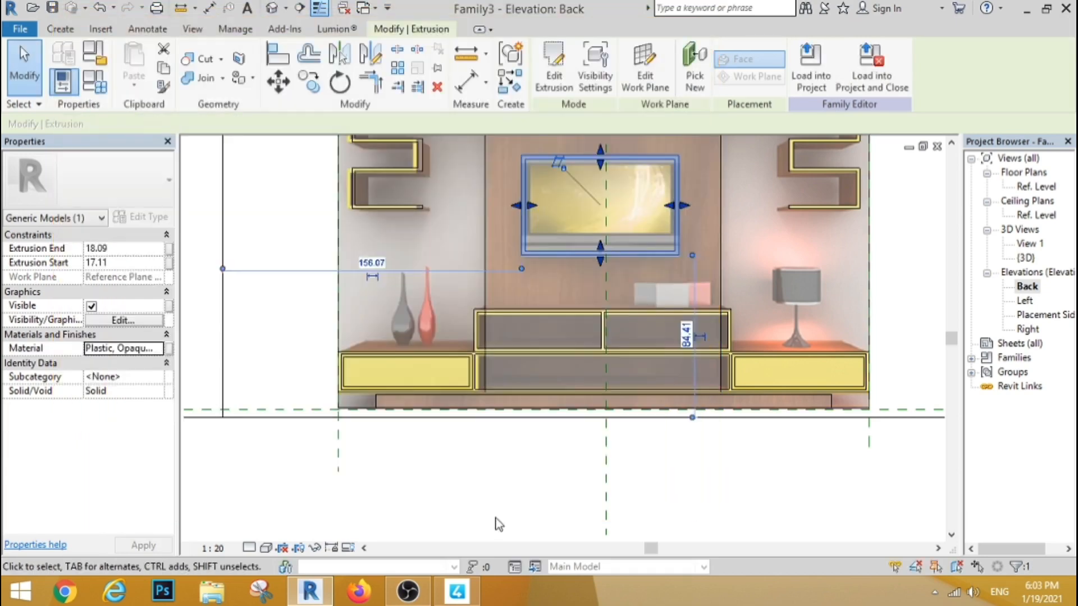
click(496, 522)
Assign the Ash material to the lower drawer fronts.
click(448, 358)
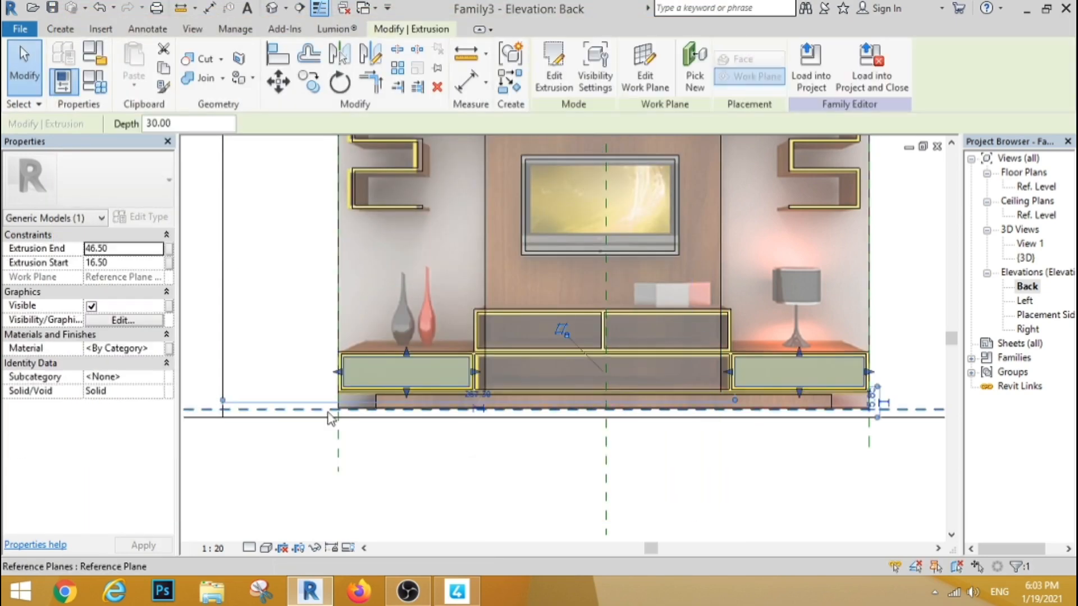
click(169, 349)
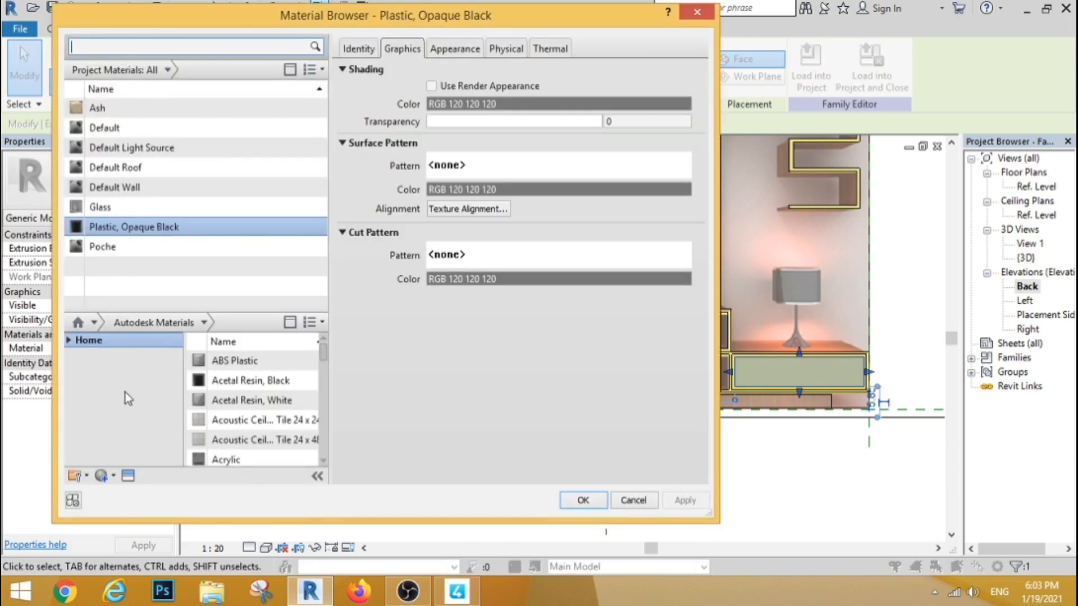
click(102, 108)
click(583, 500)
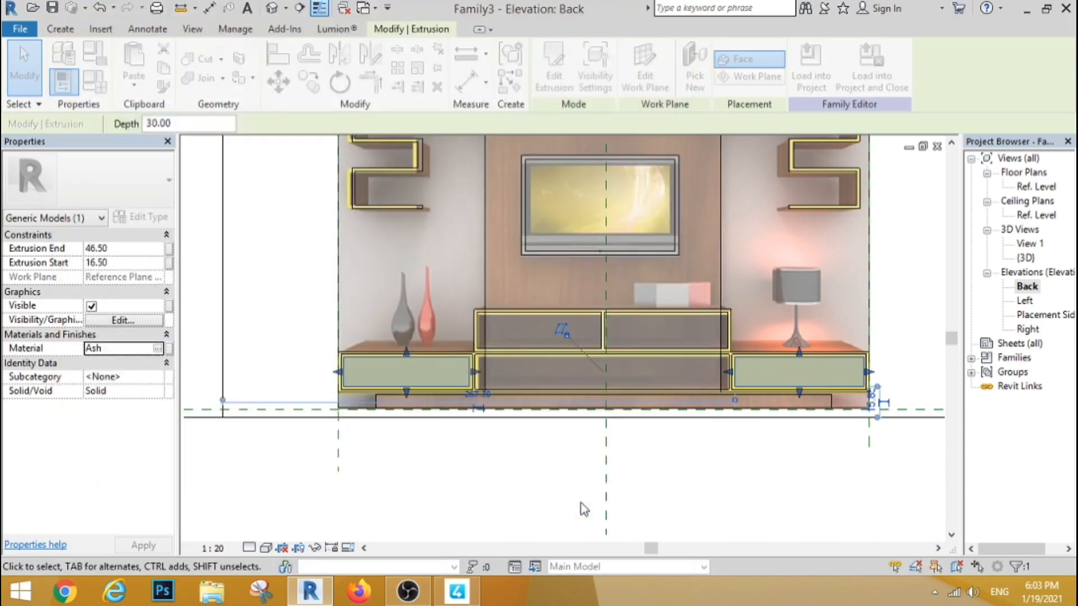
click(462, 513)
For the upper cabinet and side shelves, create a new material named yellow.
scroll(462, 514, down, 2)
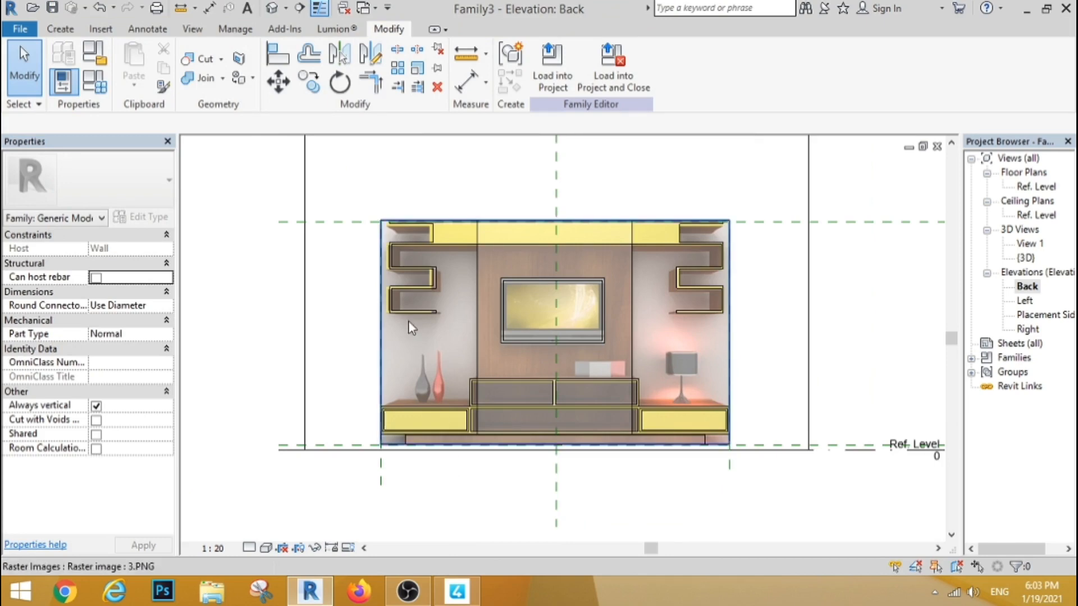
click(410, 288)
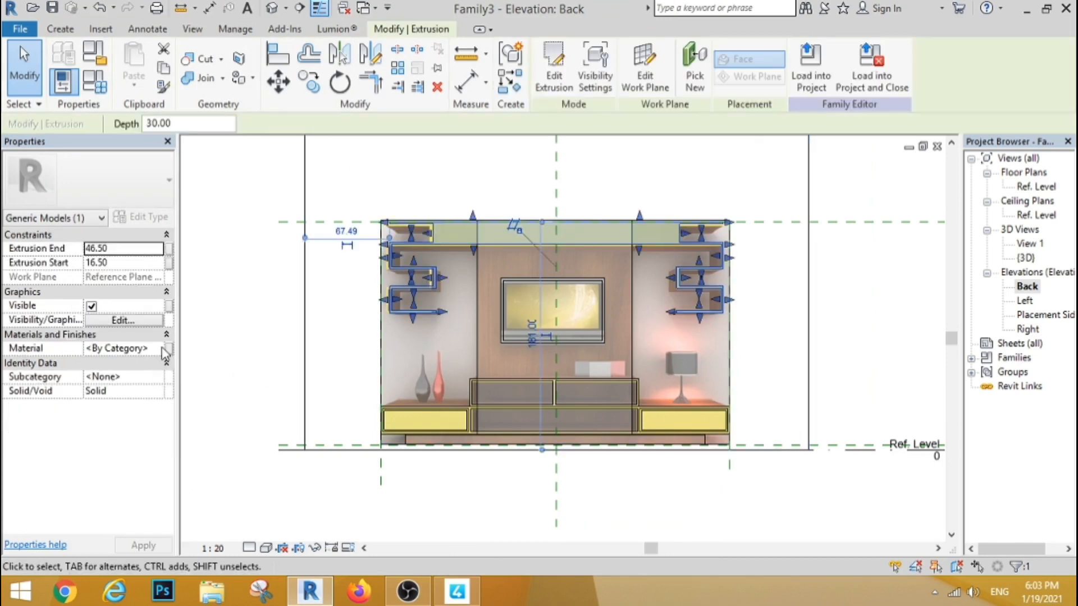
click(160, 349)
click(159, 349)
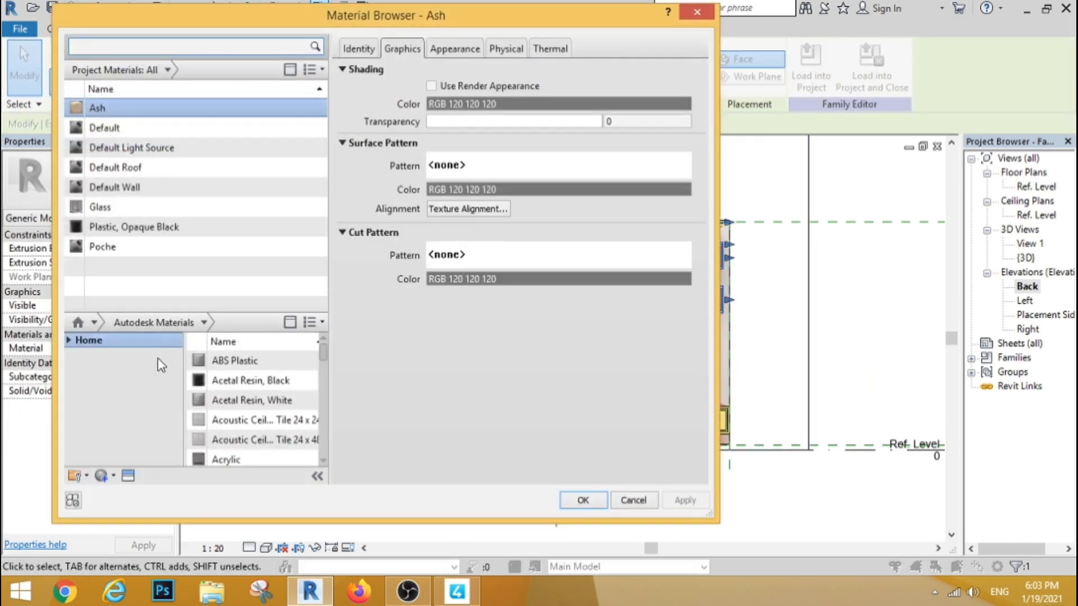
click(112, 477)
click(156, 488)
click(353, 53)
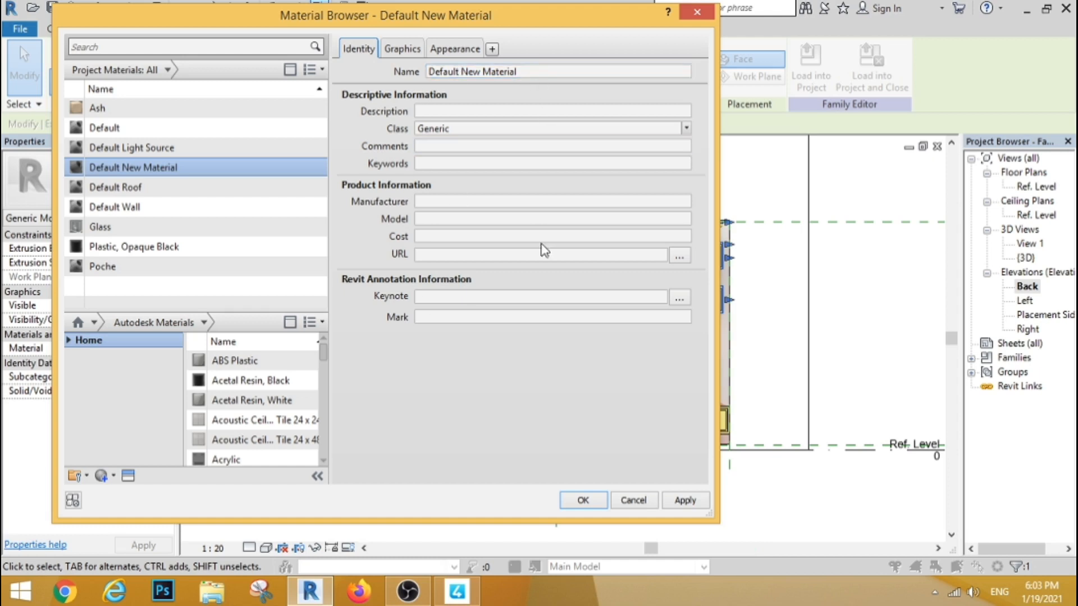
triple_click(502, 72)
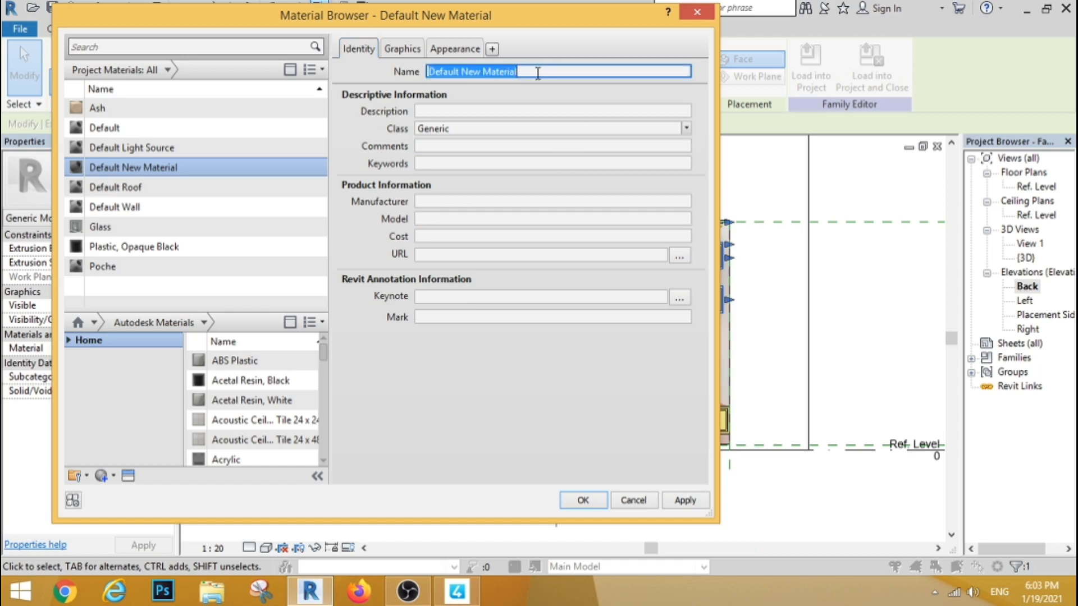
text(yello)
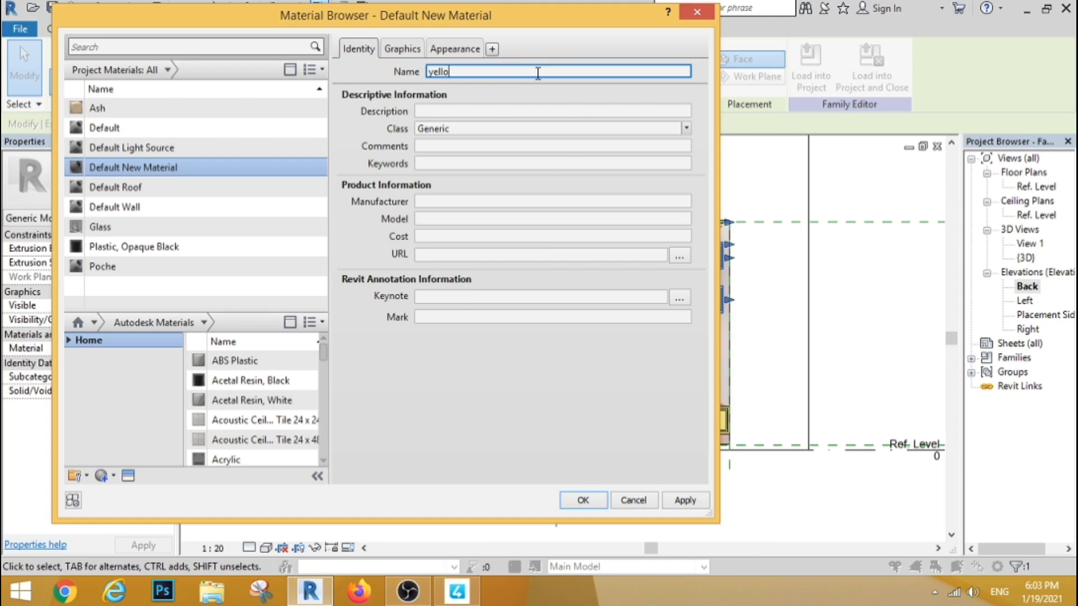
text(w)
Set the yellow material's appearance color to RGB 255-255-045 and apply it to the upper cabinet and side shelves.
click(449, 48)
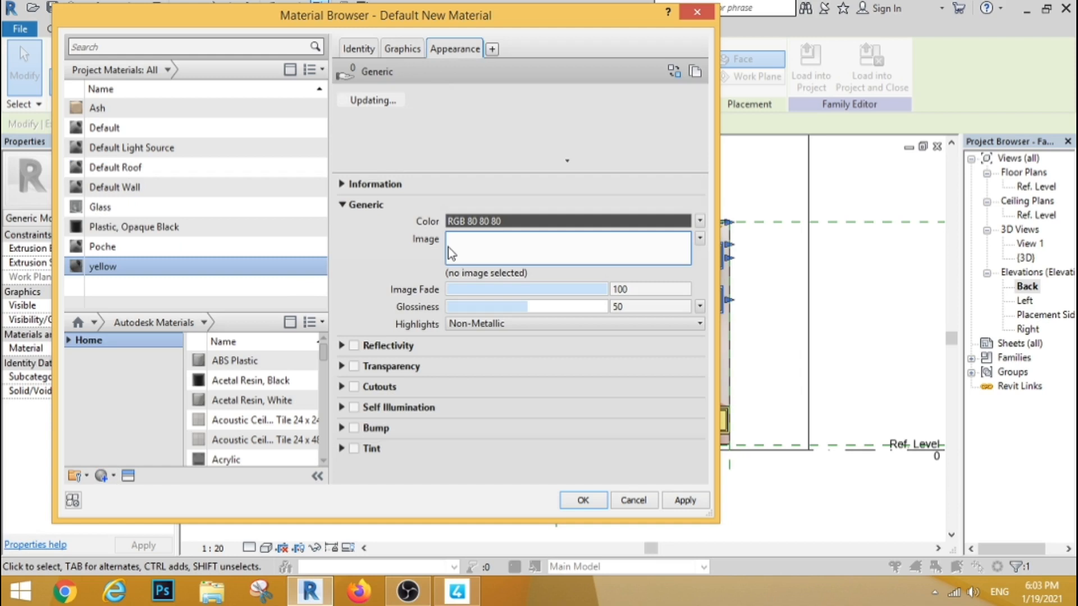
click(460, 221)
click(262, 171)
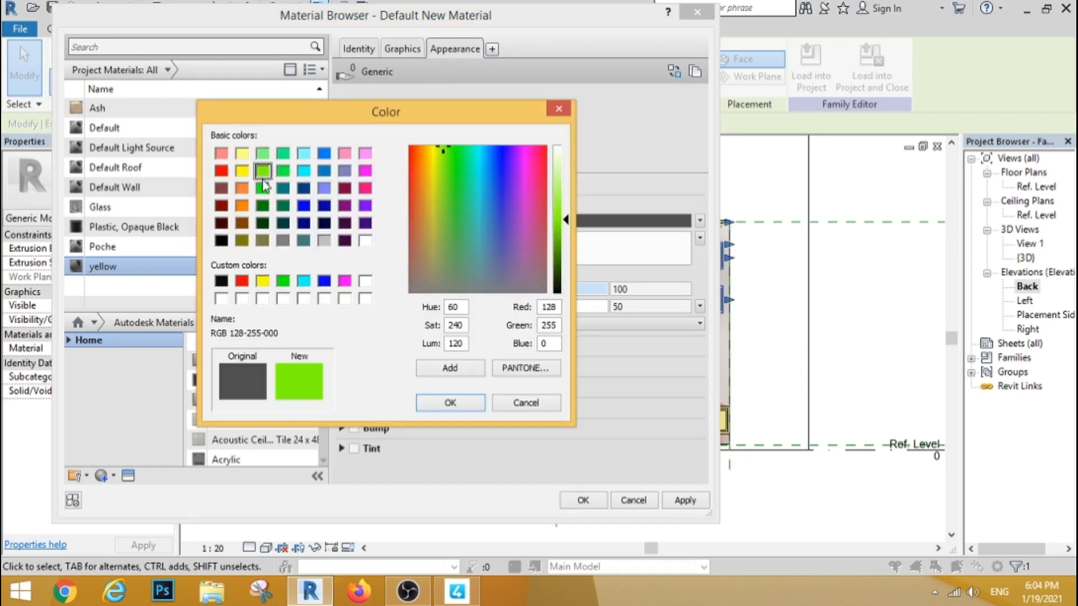
click(242, 171)
mouse_move(566, 222)
mouse_down()
mouse_move(565, 204)
mouse_move(564, 216)
mouse_up()
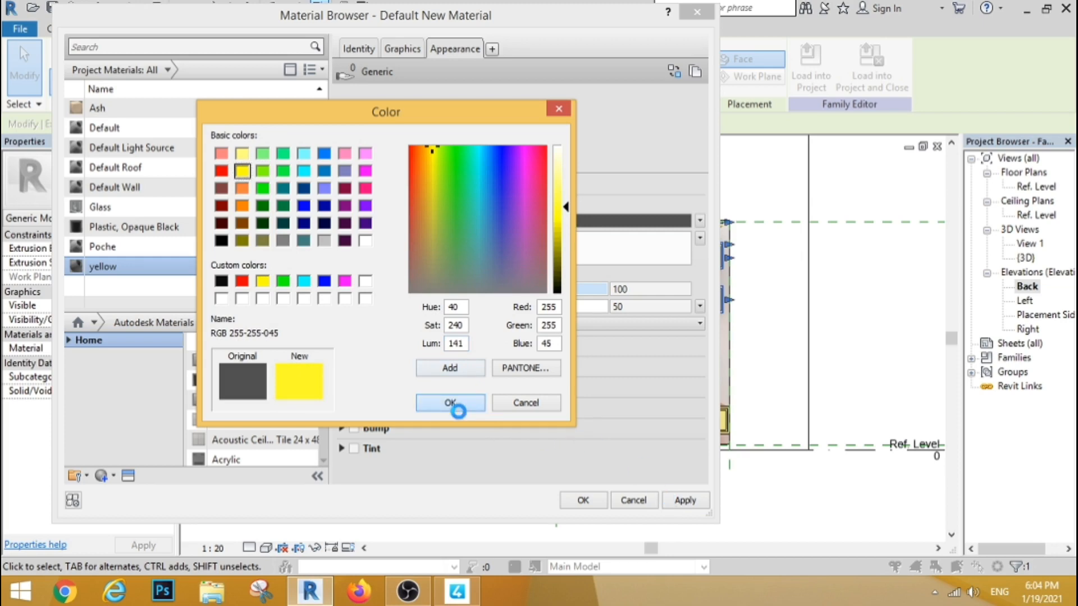
click(456, 404)
click(685, 507)
click(584, 503)
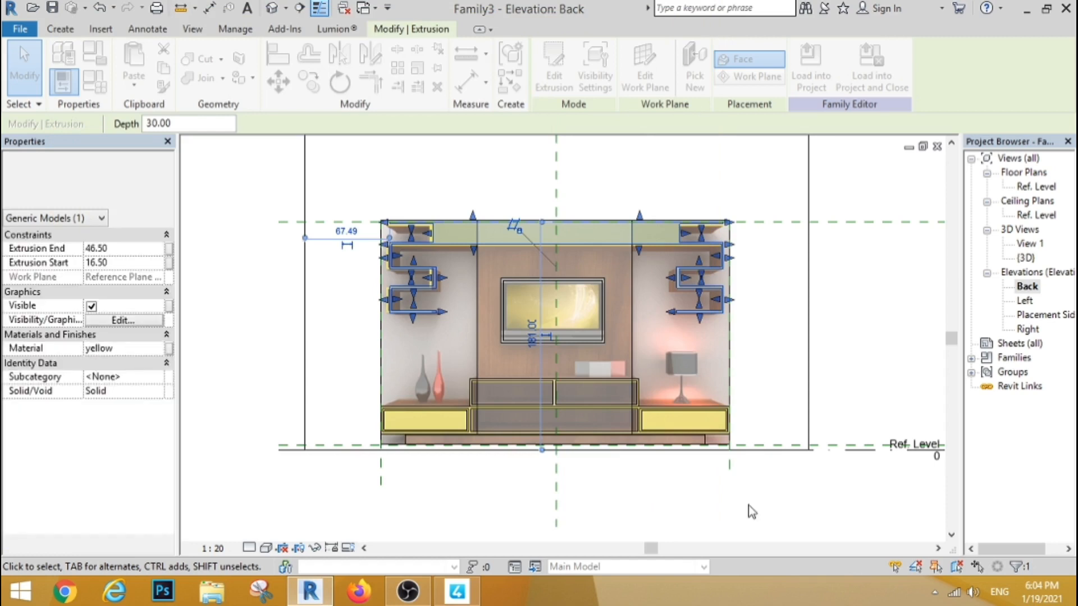
click(749, 505)
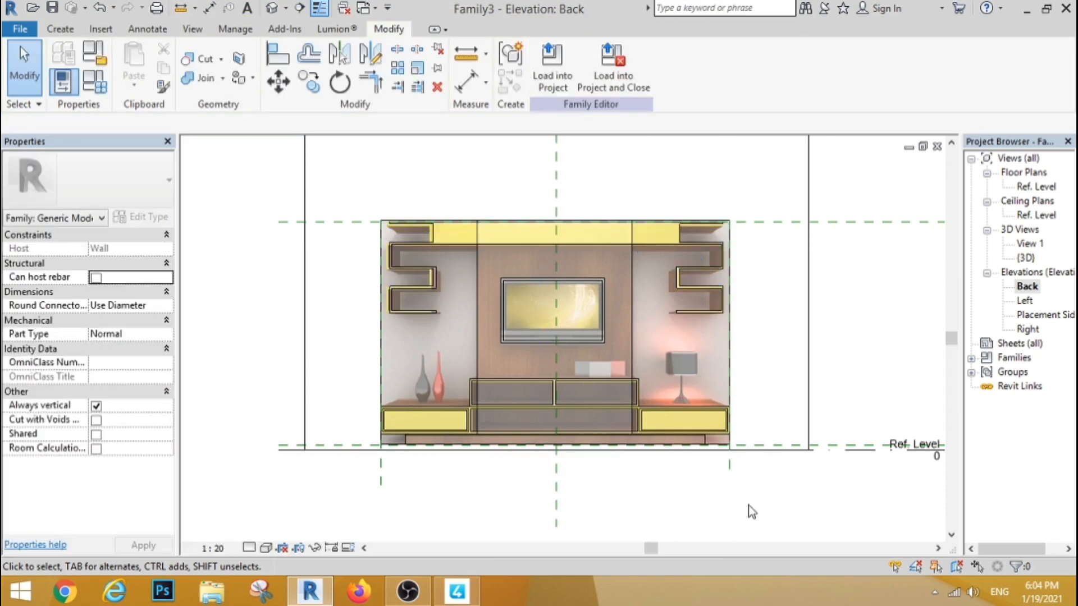
In the 3D view, assign the yellow material to the two-compartment shelf unit below the TV.
click(273, 10)
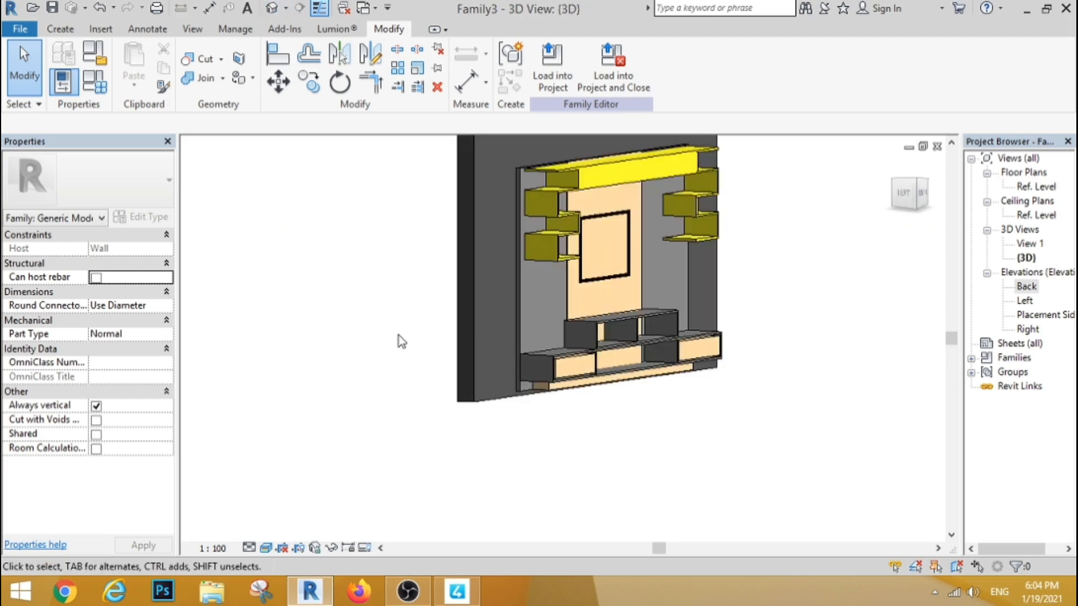
shift+middle_drag(806, 370, 741, 435)
scroll(610, 402, up, 2)
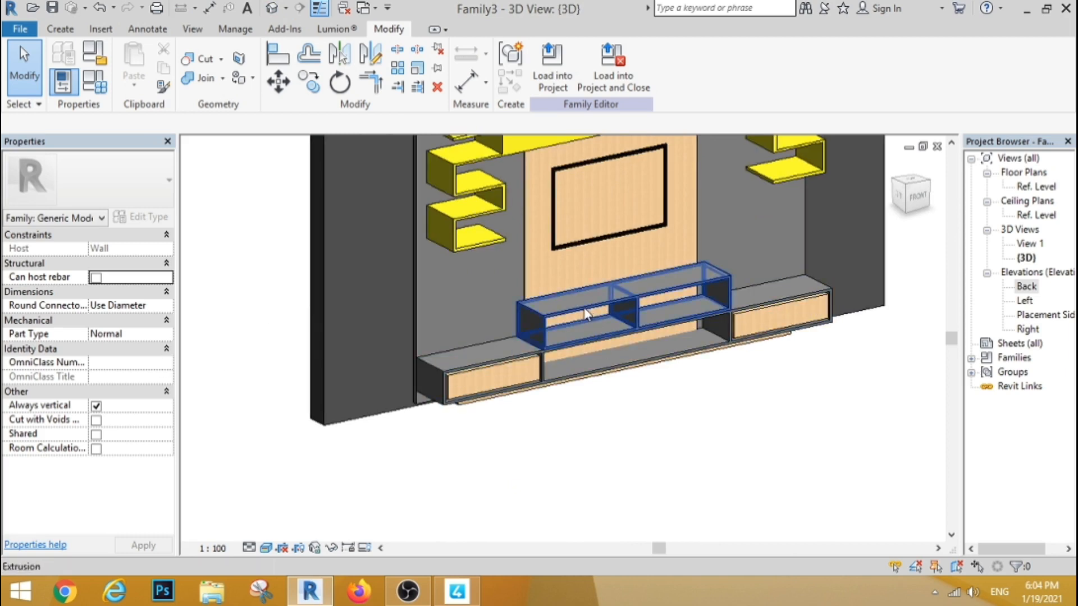
click(626, 311)
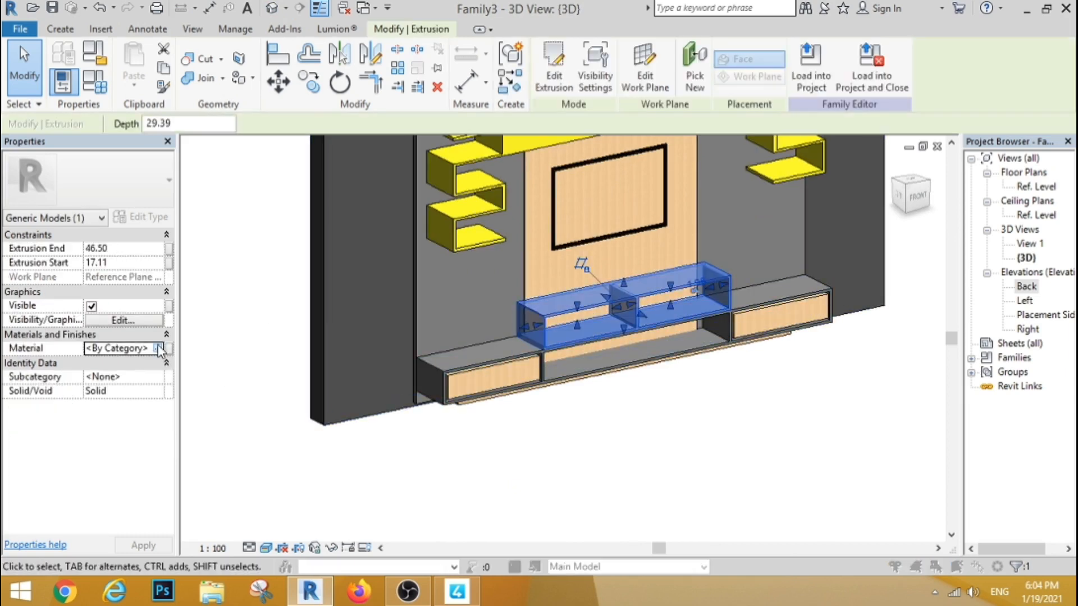
click(157, 346)
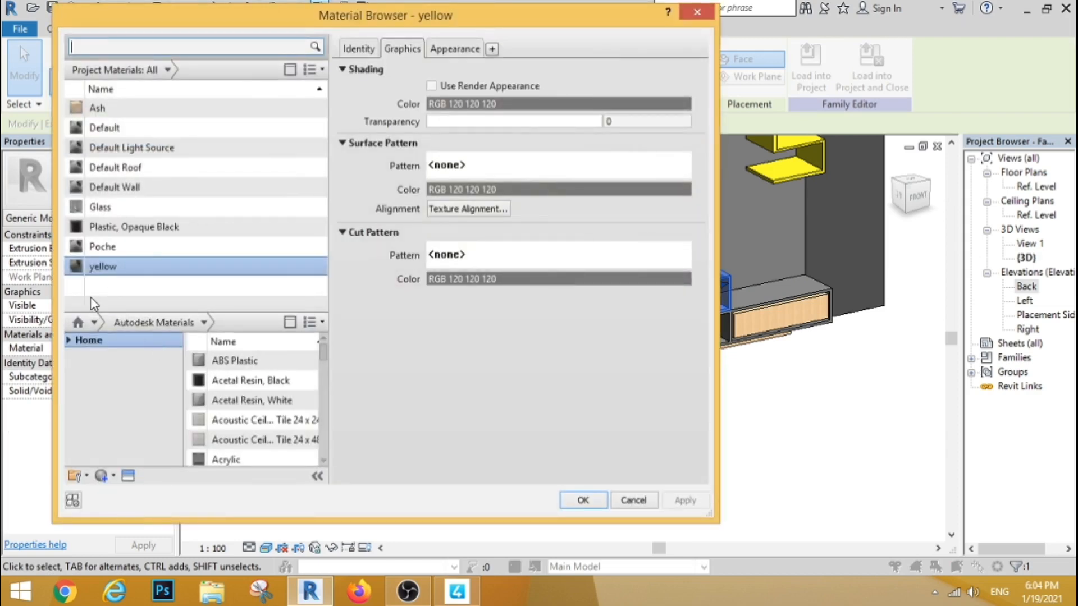
click(584, 500)
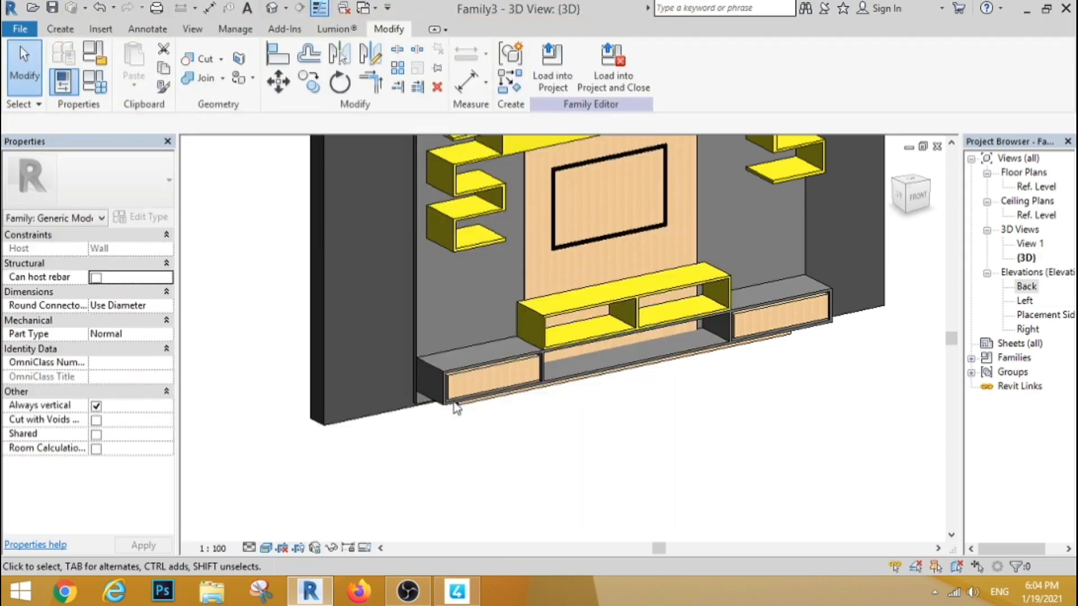
Assign the yellow material to the long lower cabinet frame around the drawer fronts.
click(459, 374)
click(159, 350)
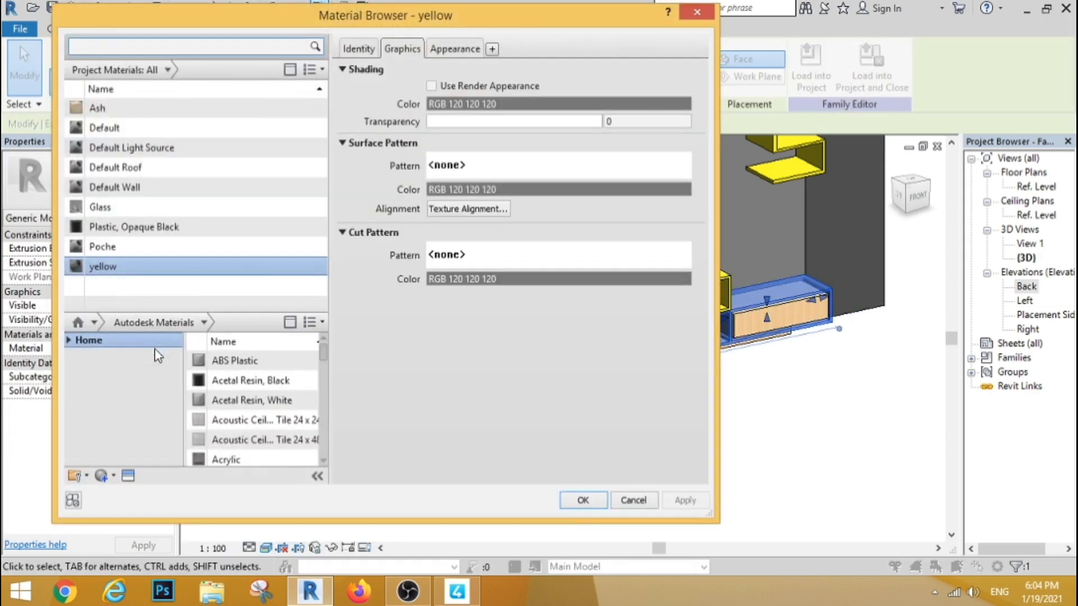
click(584, 500)
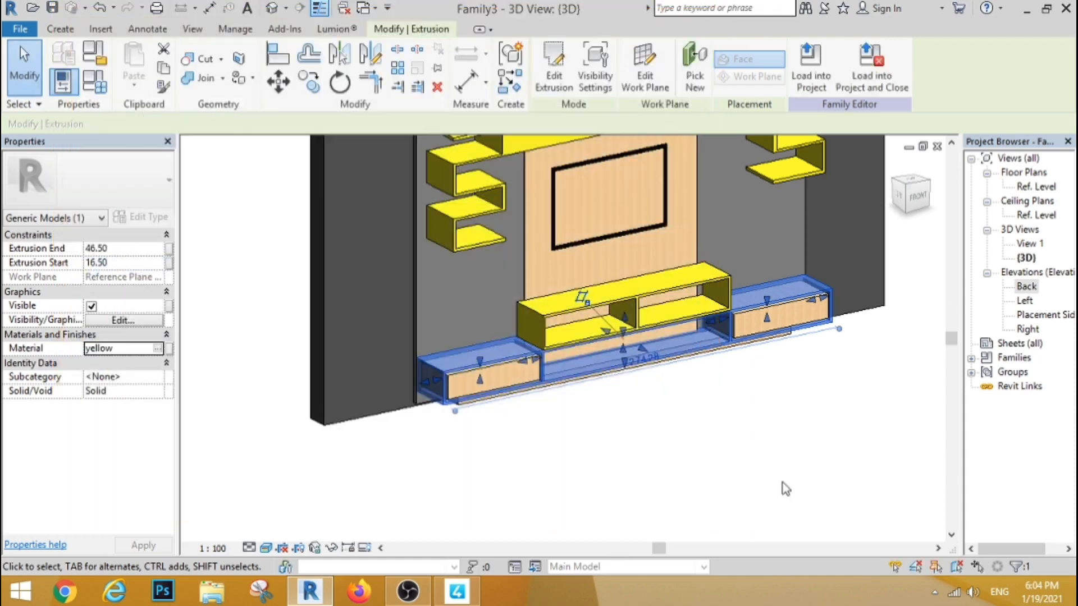
click(580, 477)
scroll(512, 459, down, 5)
scroll(478, 363, up, 3)
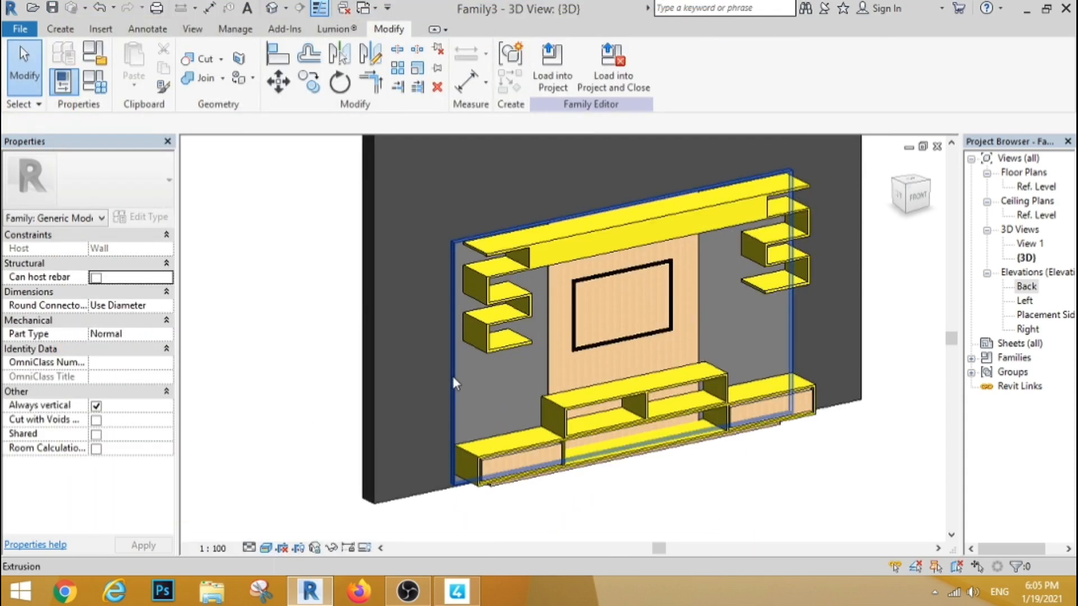
Add Plastic, Opaque White from the Autodesk plastic library and assign it to the large back panel behind the shelves.
click(452, 376)
click(164, 349)
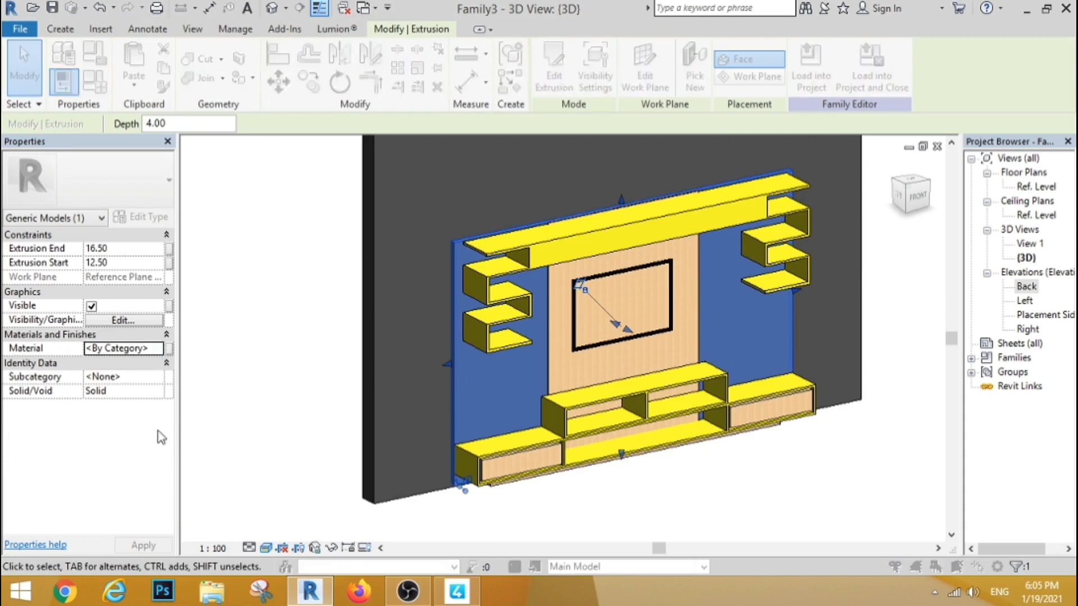
click(205, 322)
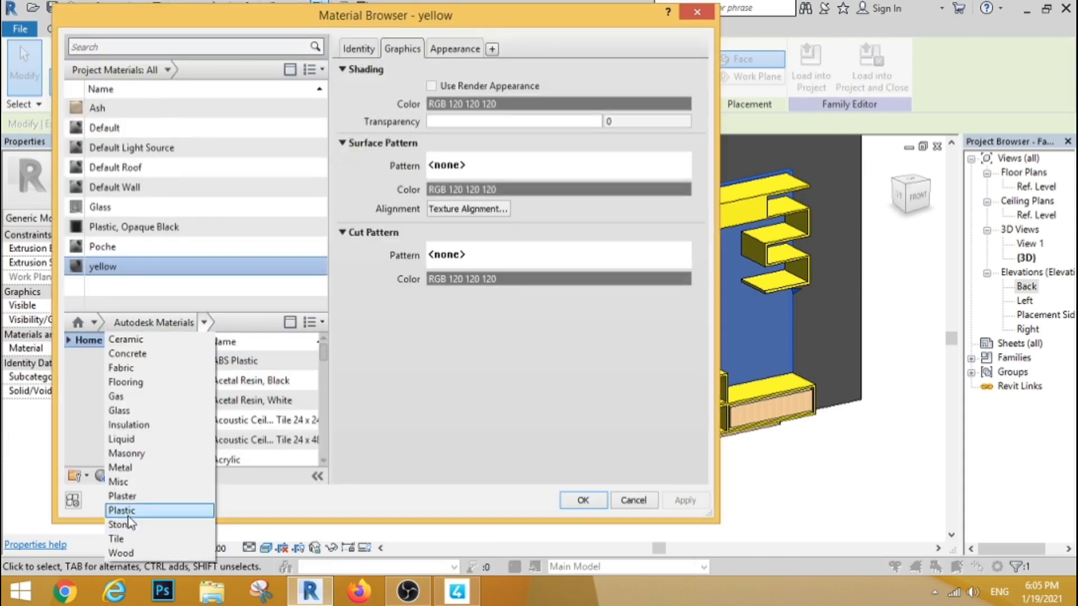
click(145, 510)
drag(322, 349, 323, 387)
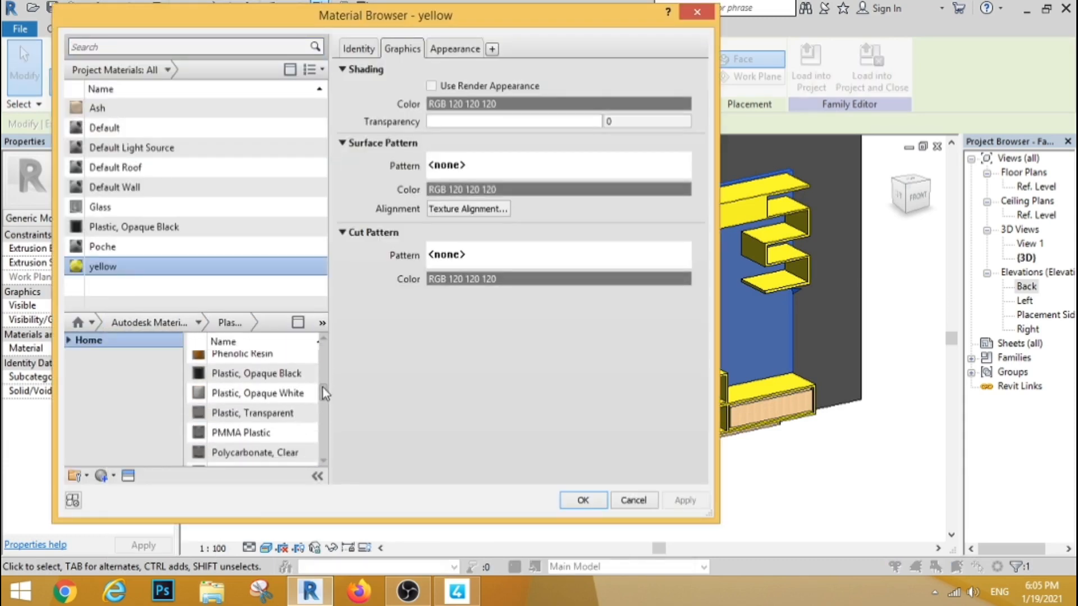
double_click(256, 393)
click(579, 499)
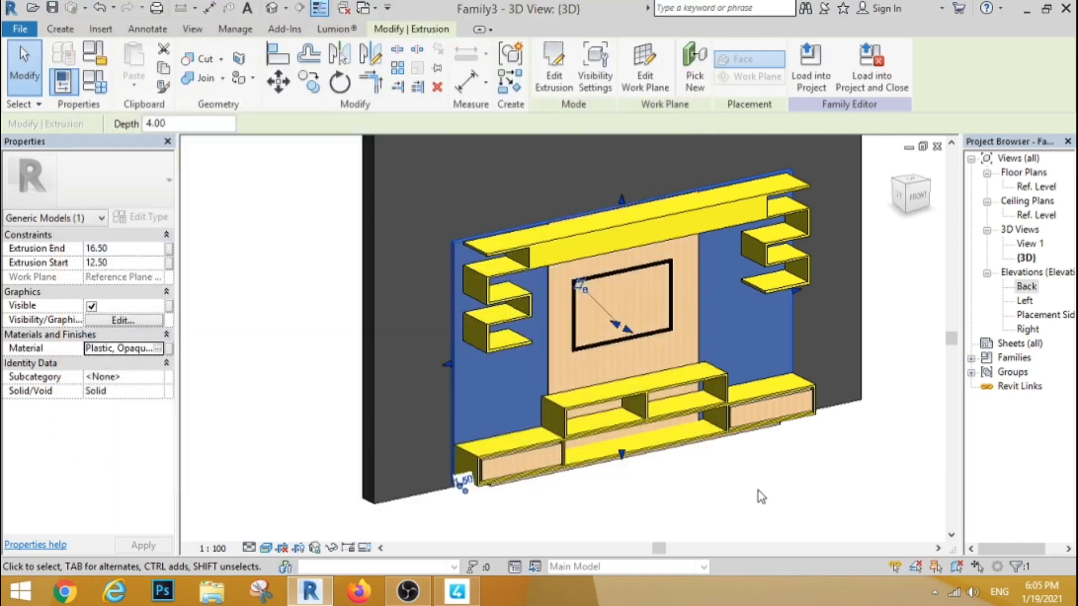
click(778, 484)
scroll(499, 271, up, 3)
scroll(522, 395, down, 3)
scroll(561, 416, up, 5)
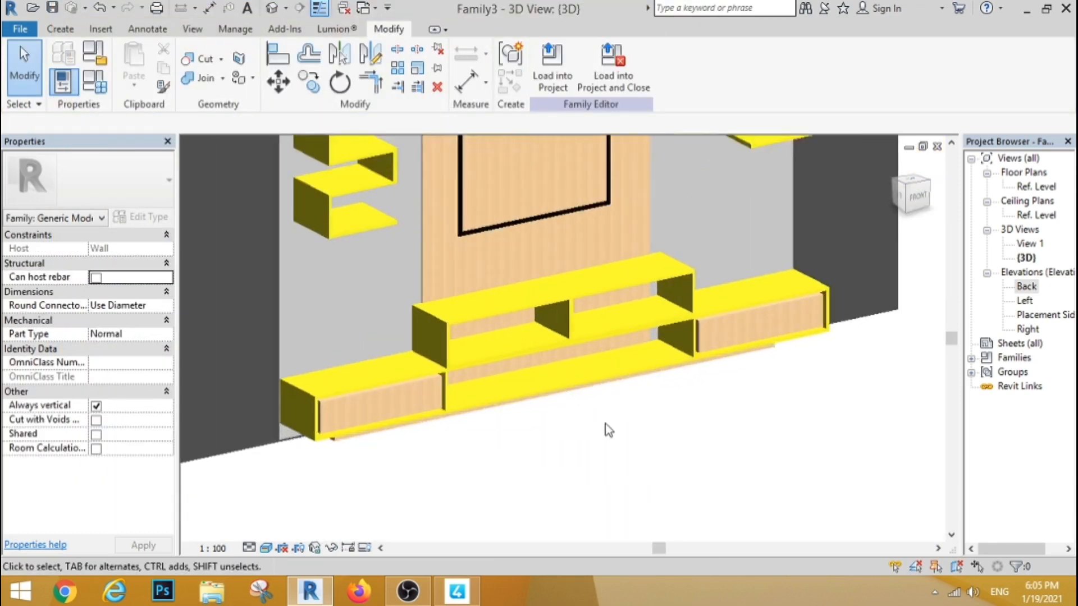
In the Back elevation, start an extrusion and sketch a rectangular handle about 9.50 by 1.50 on the left drawer front.
double_click(1025, 286)
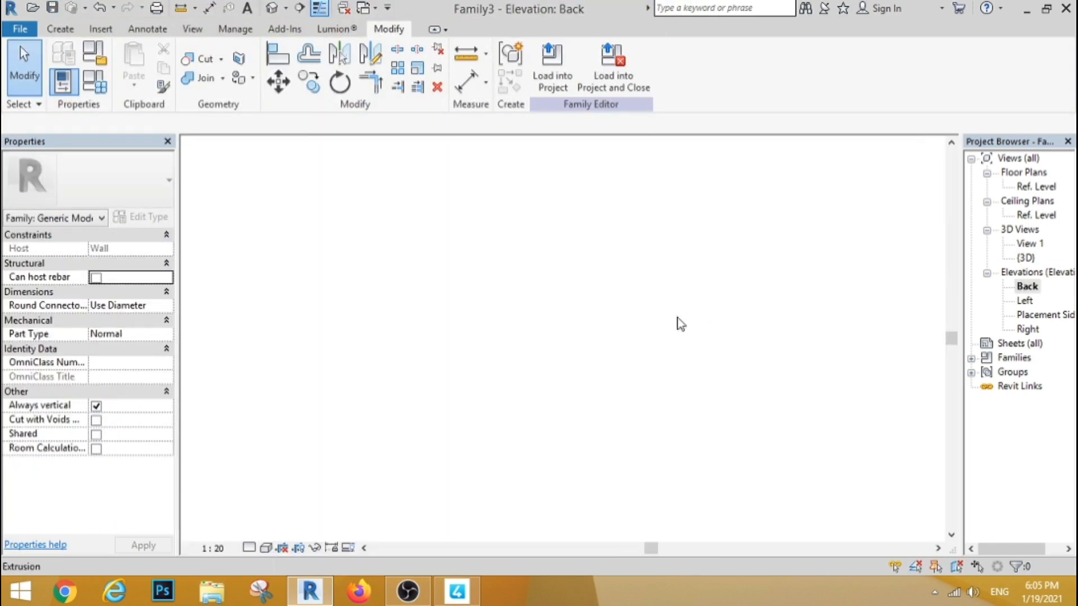
scroll(438, 427, up, 4)
click(60, 29)
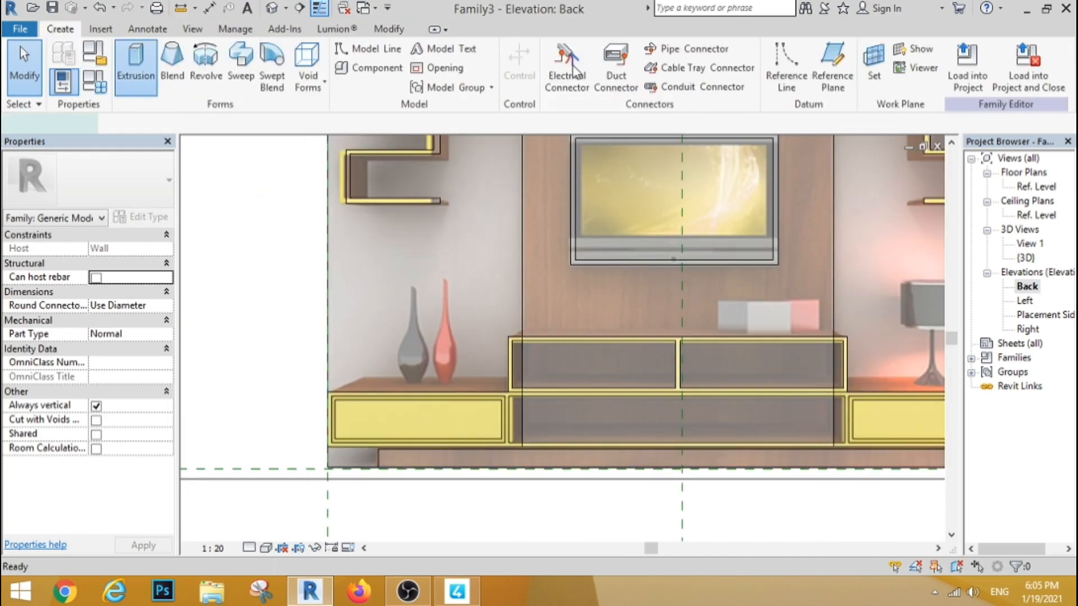
click(134, 56)
scroll(401, 413, up, 3)
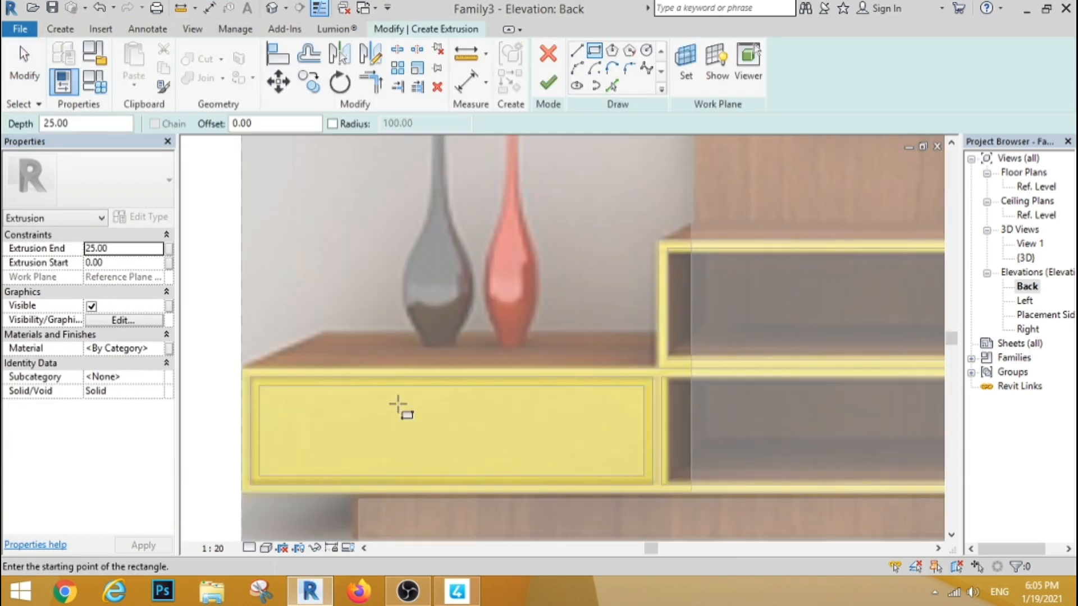
click(399, 409)
click(453, 409)
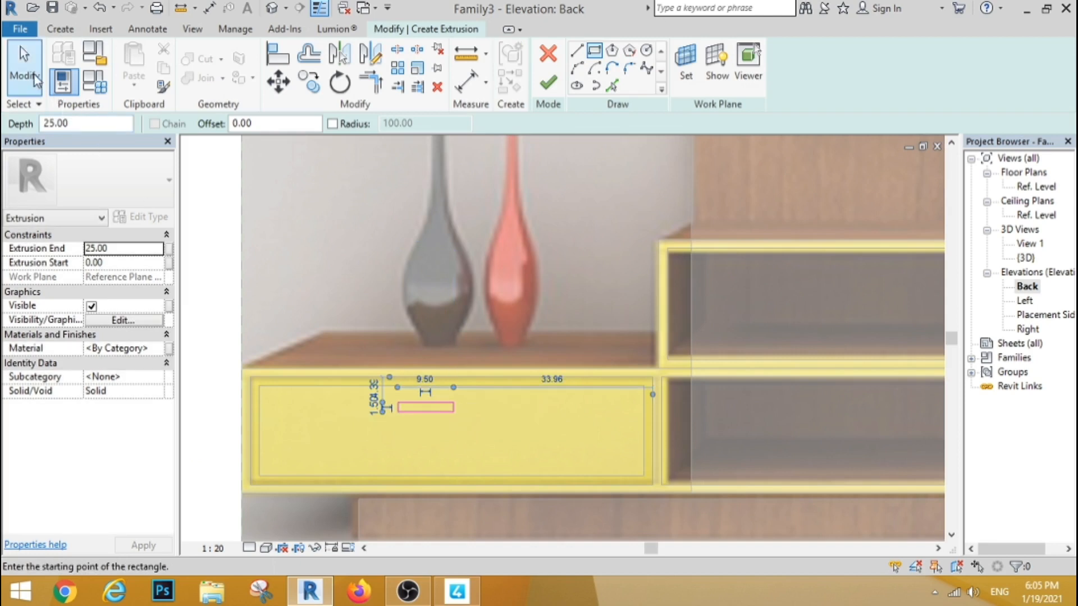
key(Escape)
key(Escape)
Copy the handle rectangle horizontally onto the right drawer front and finish the extrusion sketch.
scroll(436, 317, down, 5)
drag(394, 307, 493, 418)
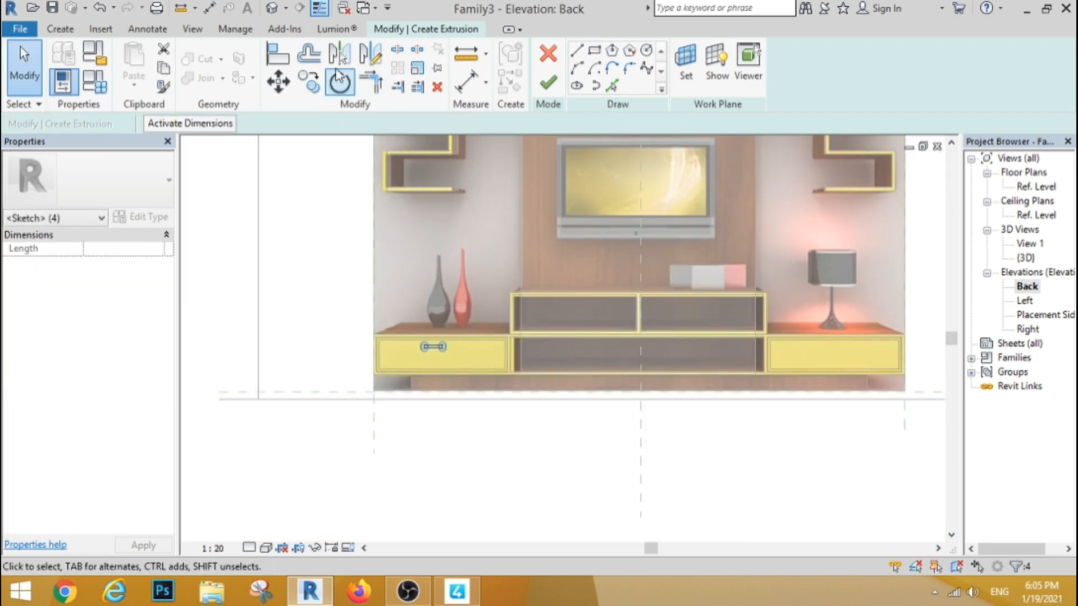
key(c)
key(o)
click(444, 431)
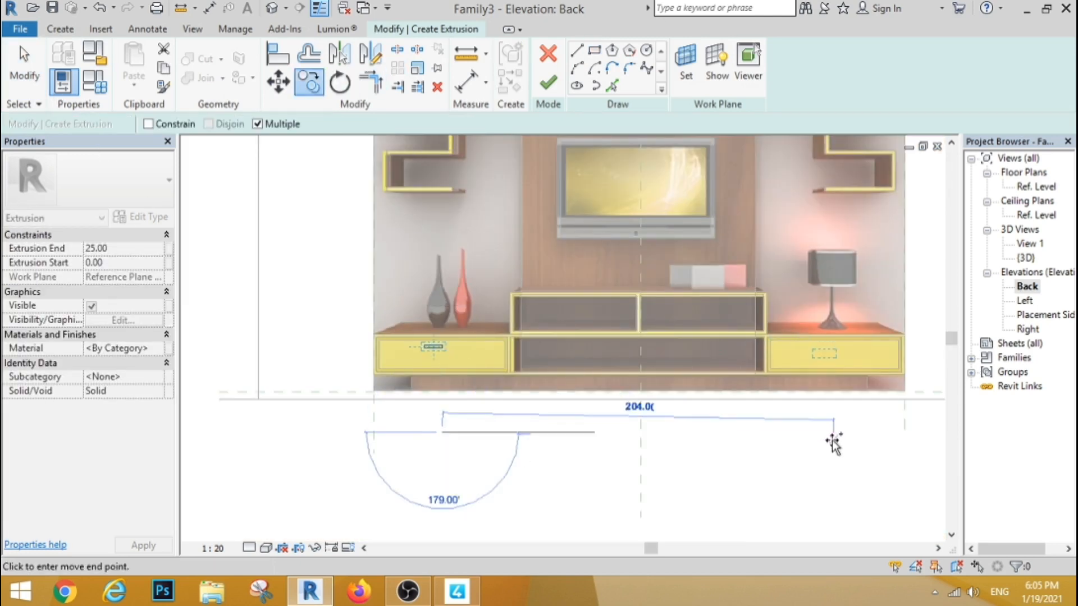
click(846, 433)
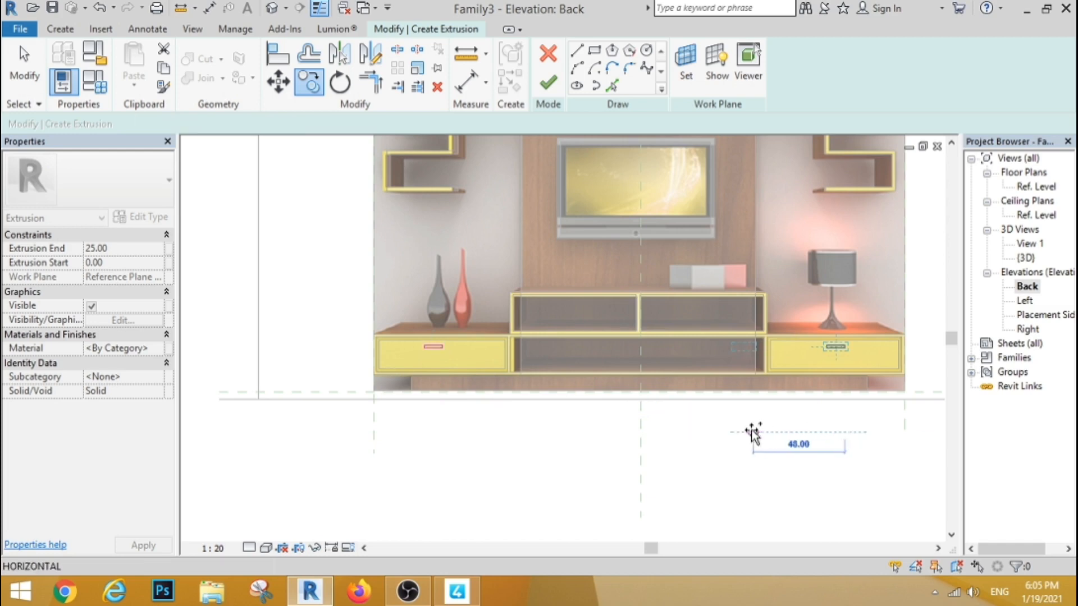
click(548, 84)
In the Ref. Level plan, reshape the handle extrusion to start at the cabinet's front plane, 46.50, and end at about 48.35.
double_click(1035, 187)
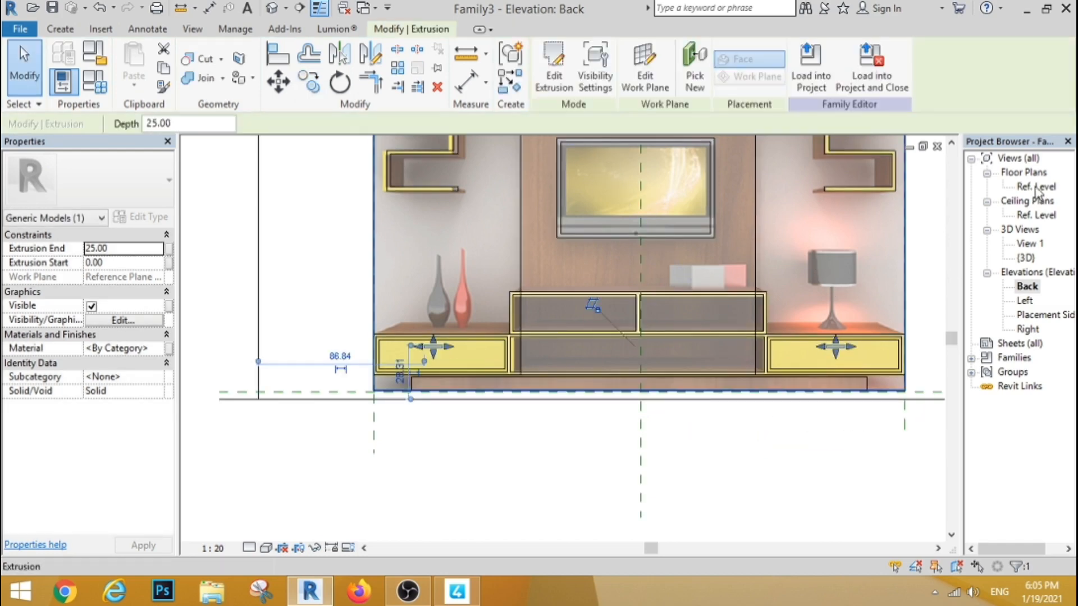
scroll(456, 429, up, 2)
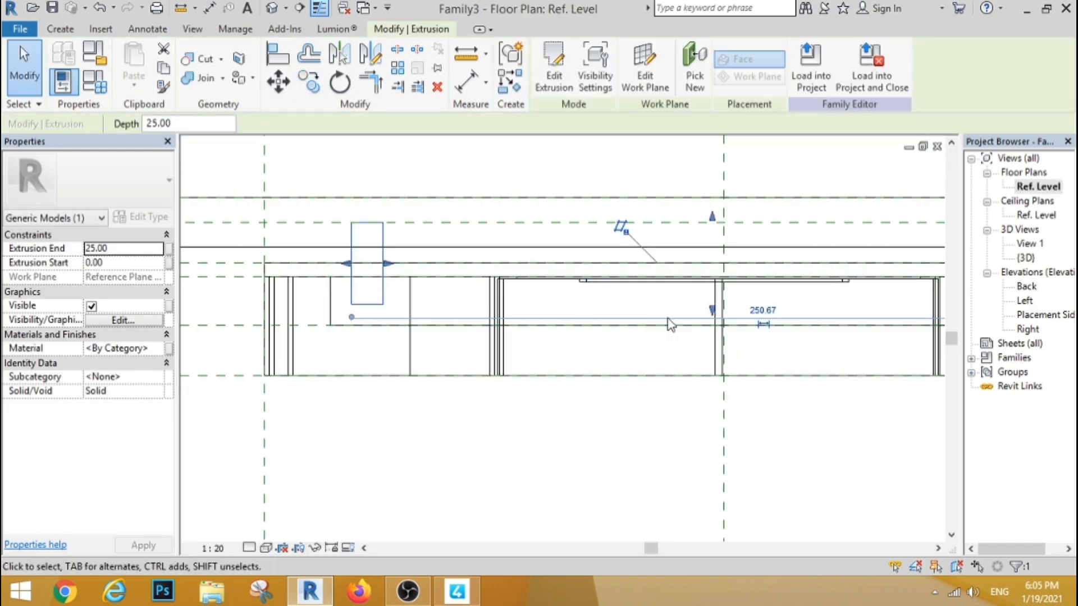
drag(712, 314, 702, 453)
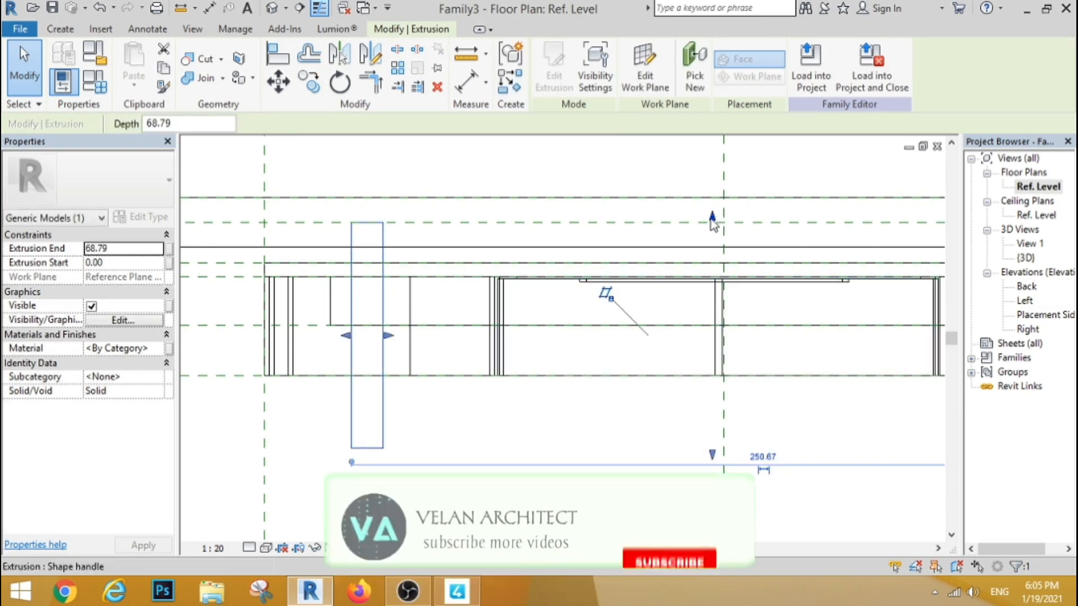
drag(713, 218, 712, 372)
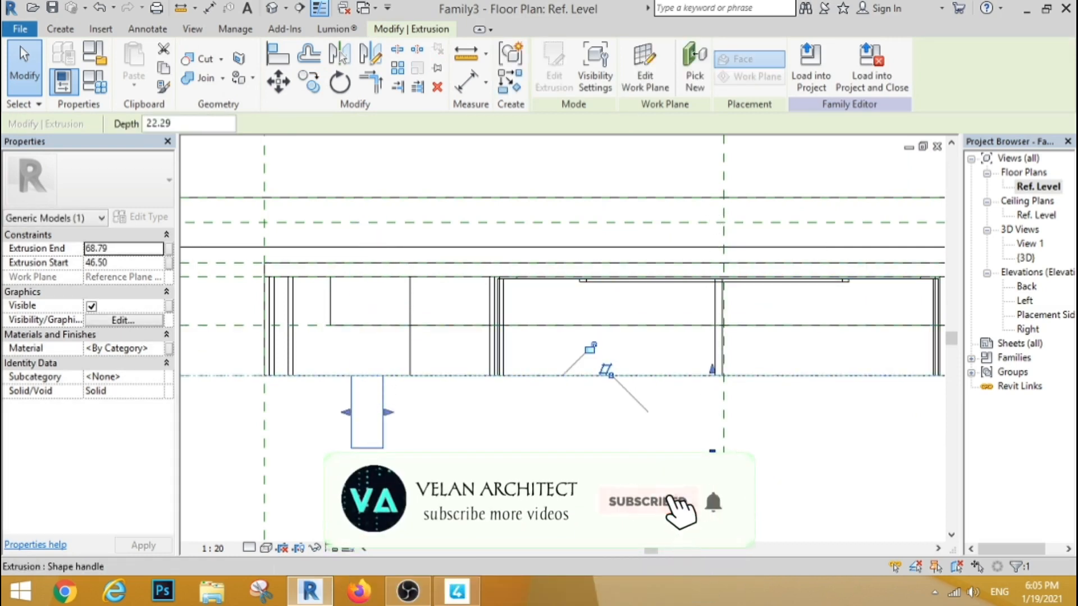
drag(711, 446, 712, 381)
Assign the Plastic, Opaque Black material to the drawer handles.
click(159, 348)
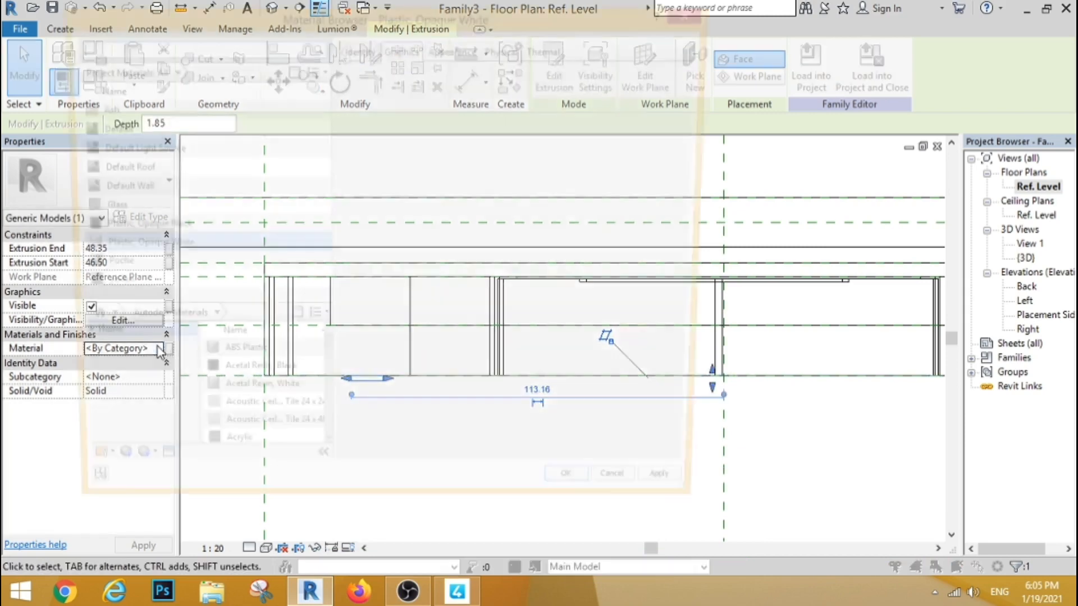
click(149, 227)
click(584, 500)
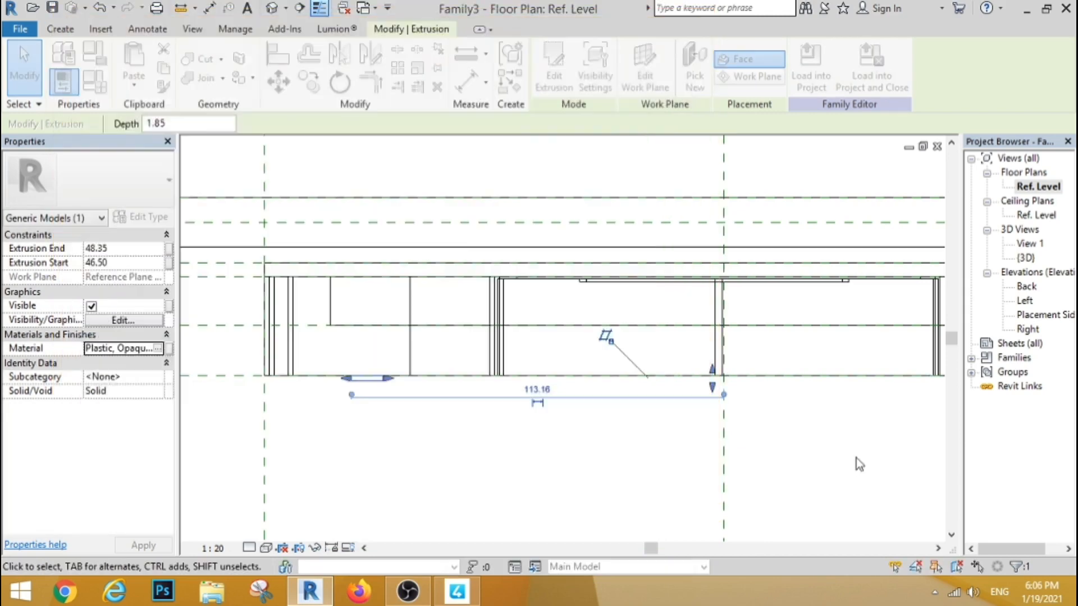
key(Escape)
Examine the complete TV unit in the 3D view from several angles, including the drawer handles and material assignments.
click(287, 13)
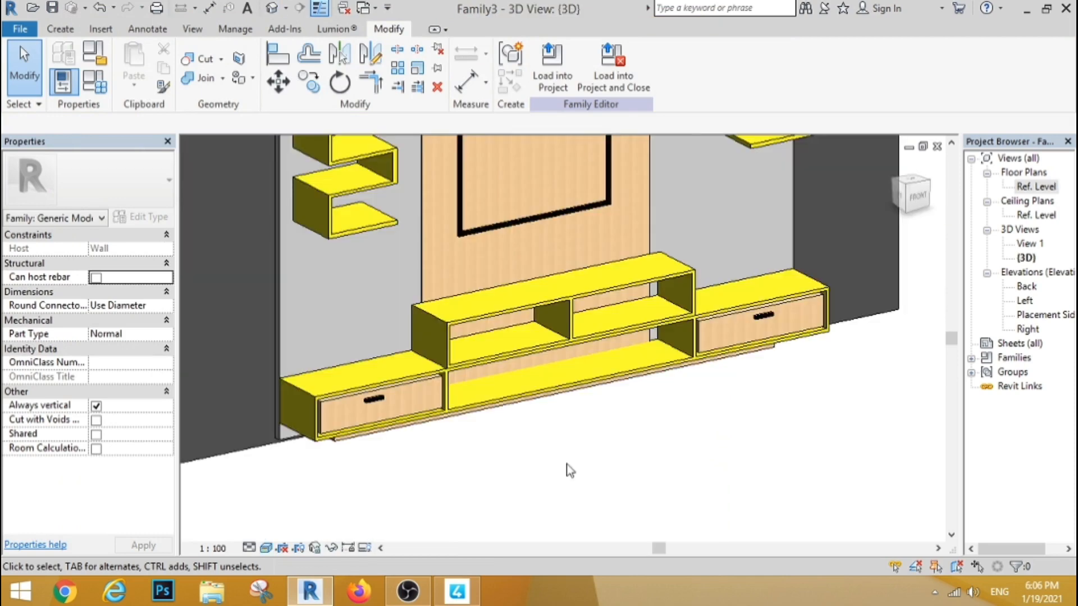
scroll(566, 464, down, 4)
scroll(501, 241, up, 3)
scroll(501, 242, down, 2)
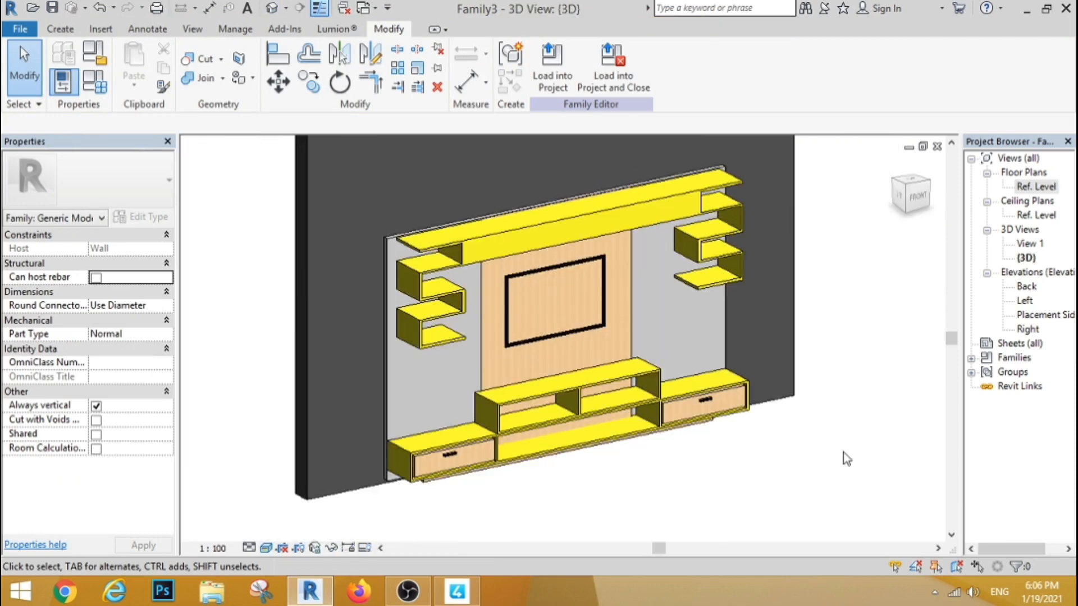
shift+middle_drag(888, 481, 855, 451)
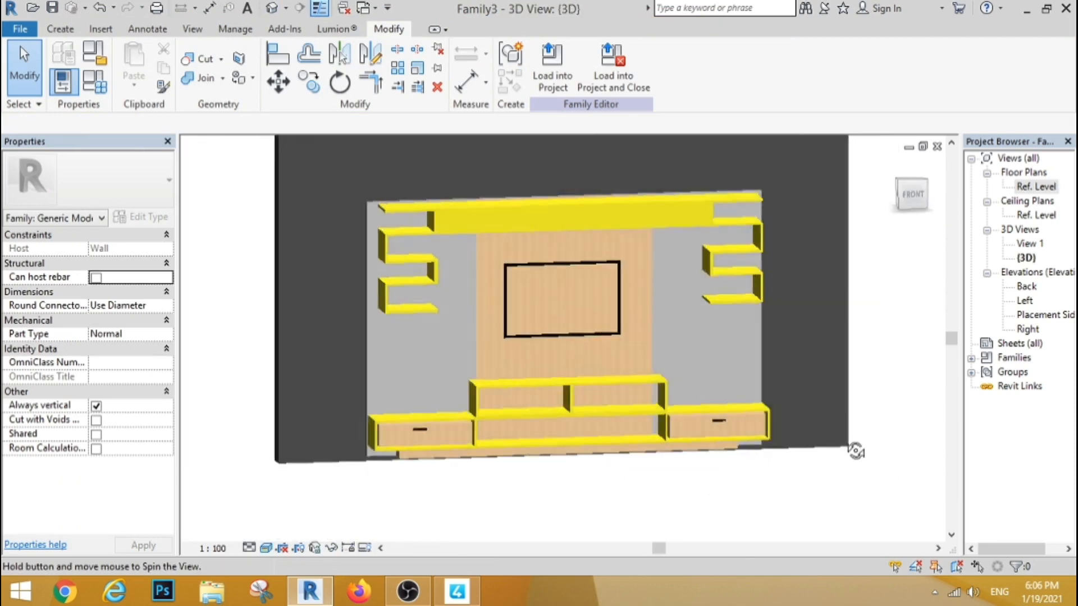
scroll(855, 451, down, 1)
scroll(564, 247, up, 4)
scroll(461, 193, down, 3)
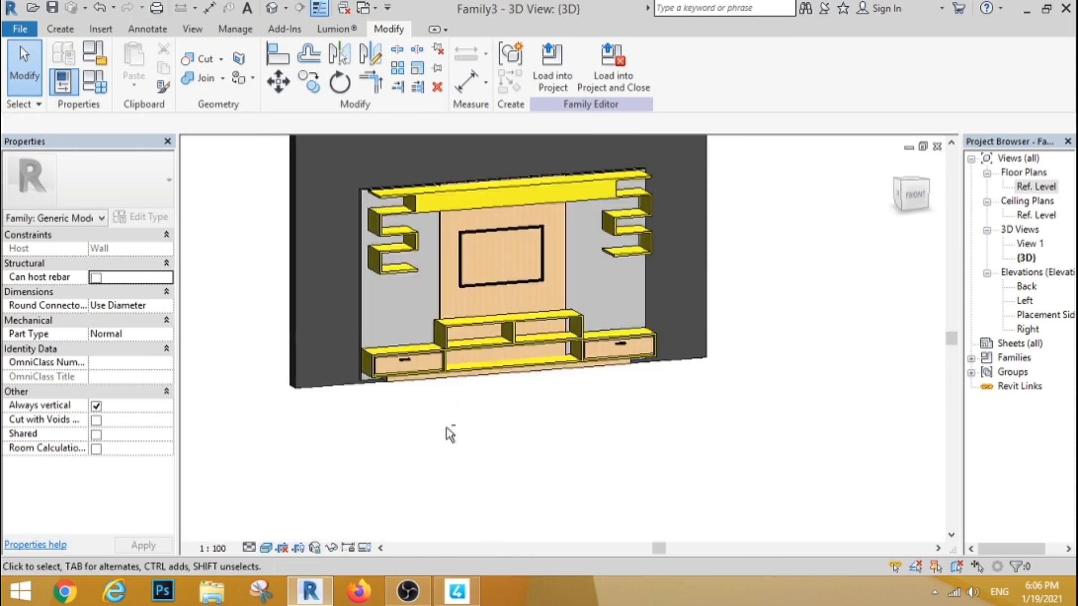
shift+middle_drag(450, 435, 477, 395)
scroll(584, 172, up, 2)
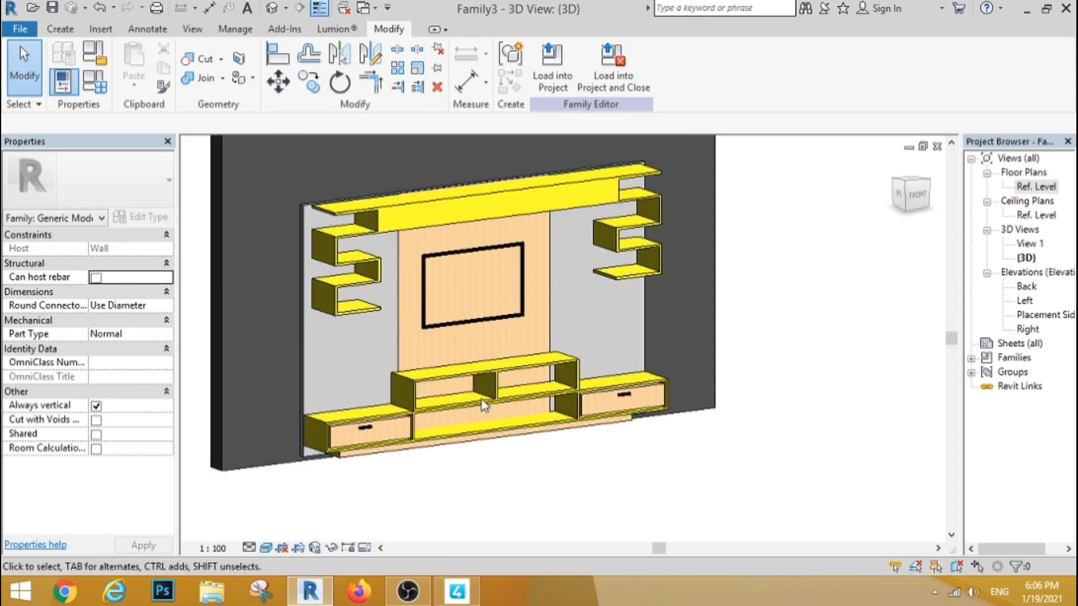